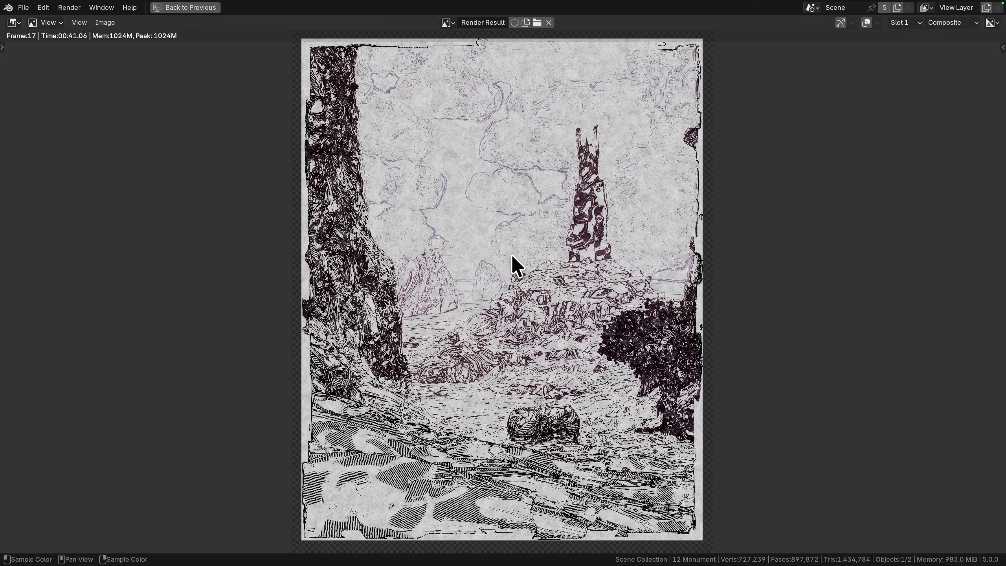
Examine the rendered ink-style landscape up close, from the cliff and distant rocks to the monument, tree and foreground hatching.
middle_click_drag(578, 271, 600, 248)
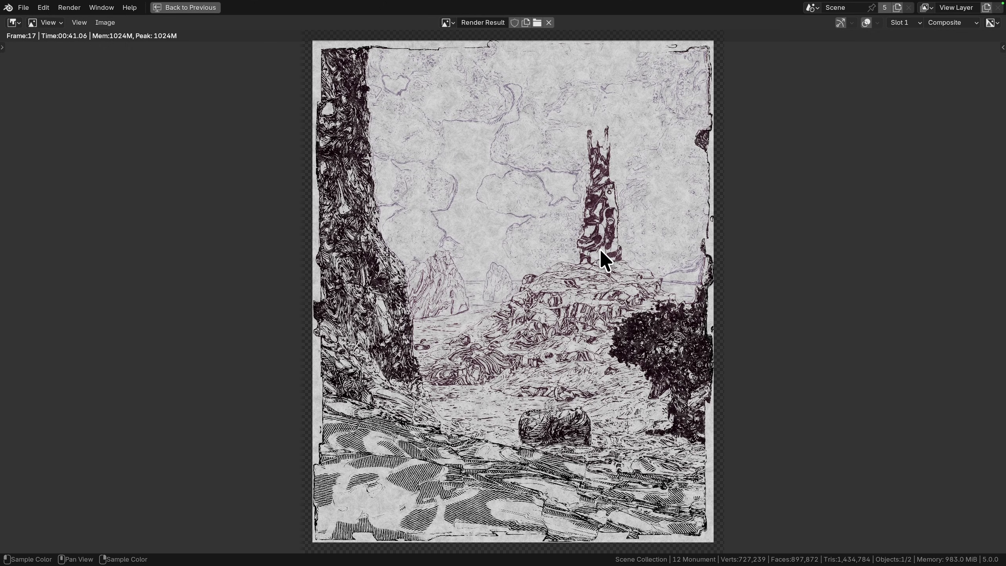
middle_click_drag(388, 256, 407, 240)
scroll(403, 253, "up", 6)
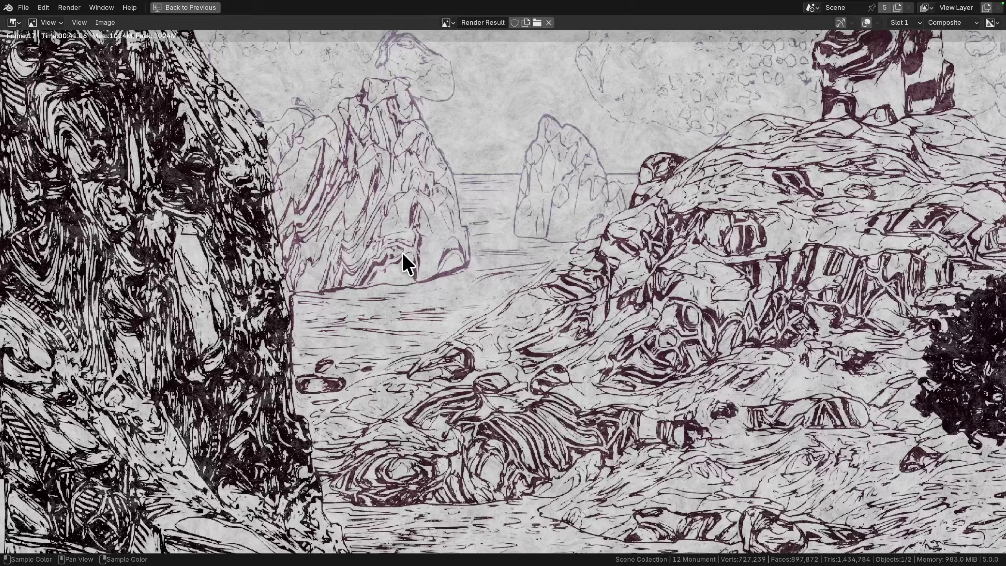
middle_click_drag(301, 229, 699, 281)
scroll(699, 281, "up", 1)
scroll(377, 228, "down", 1)
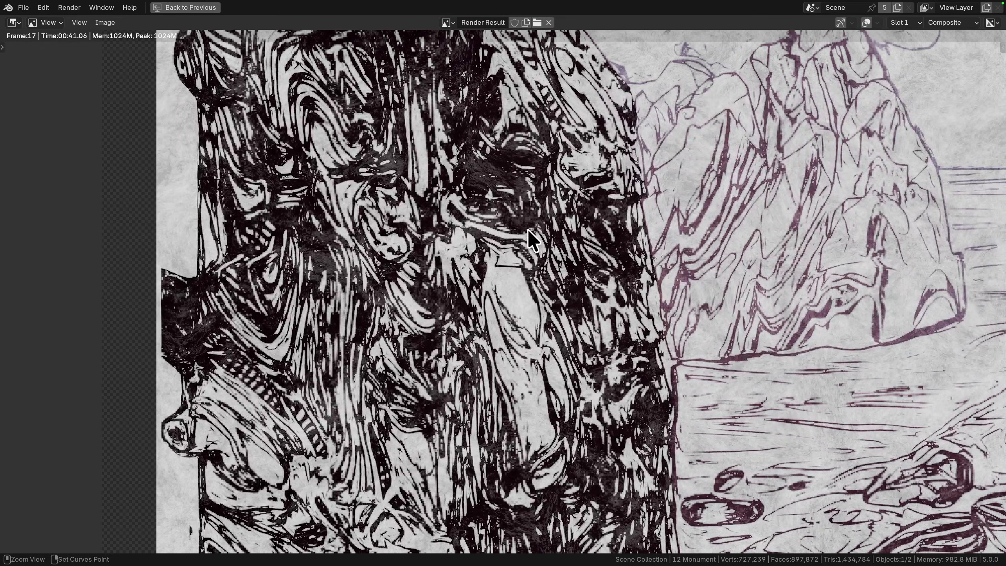
scroll(575, 292, "down", 4)
middle_click_drag(575, 292, 365, 332)
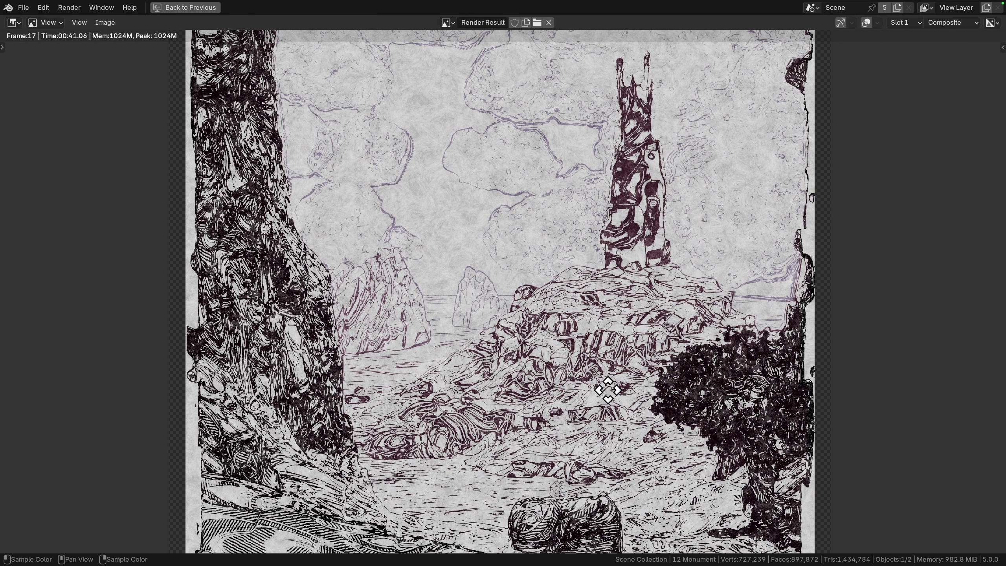
middle_click_drag(606, 386, 551, 322)
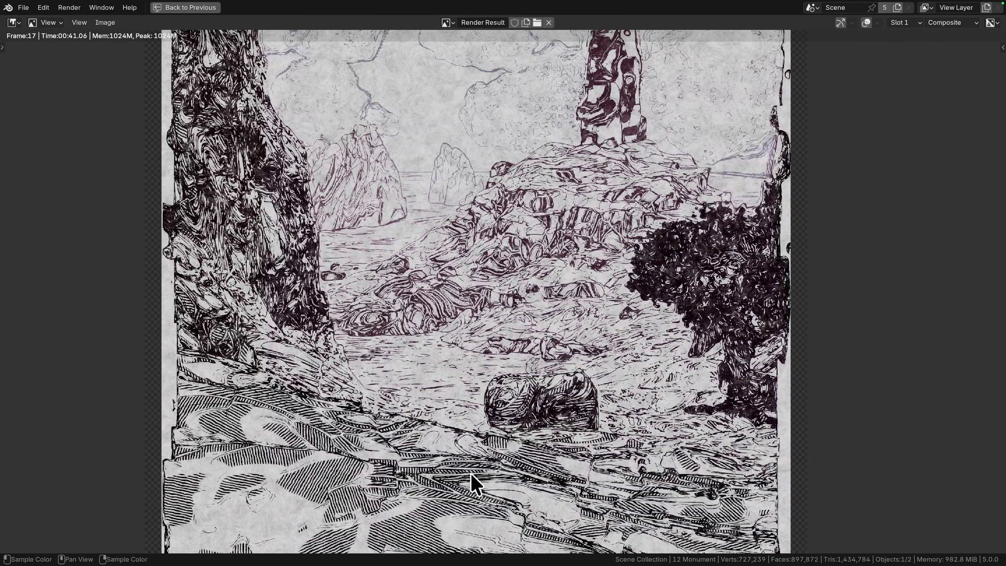
scroll(473, 224, "down", 1)
middle_click_drag(474, 224, 526, 330)
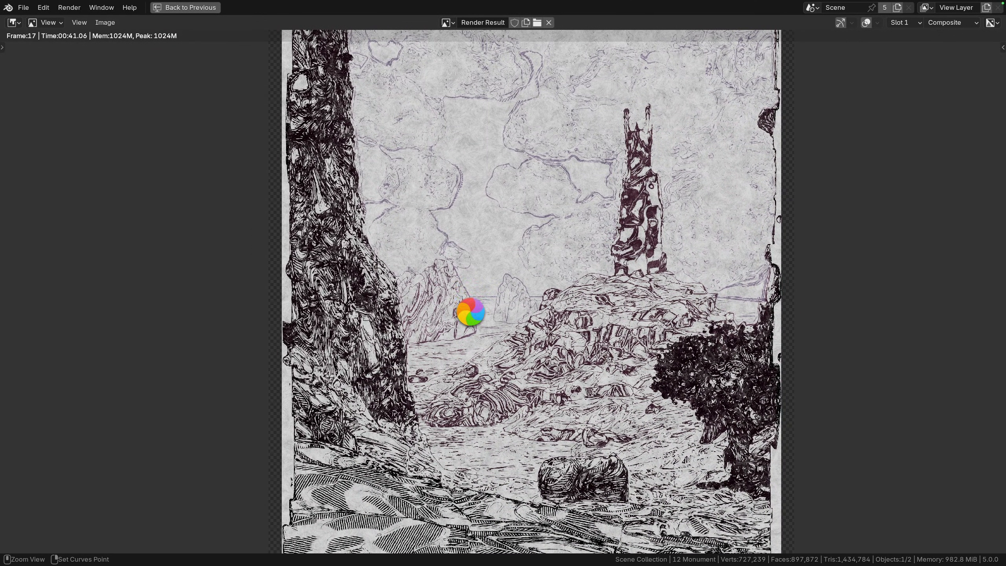
Return to the Geometry Nodes layout and preview the Join Geometry node that merges the island with the base shapes.
key("ctrl+space")
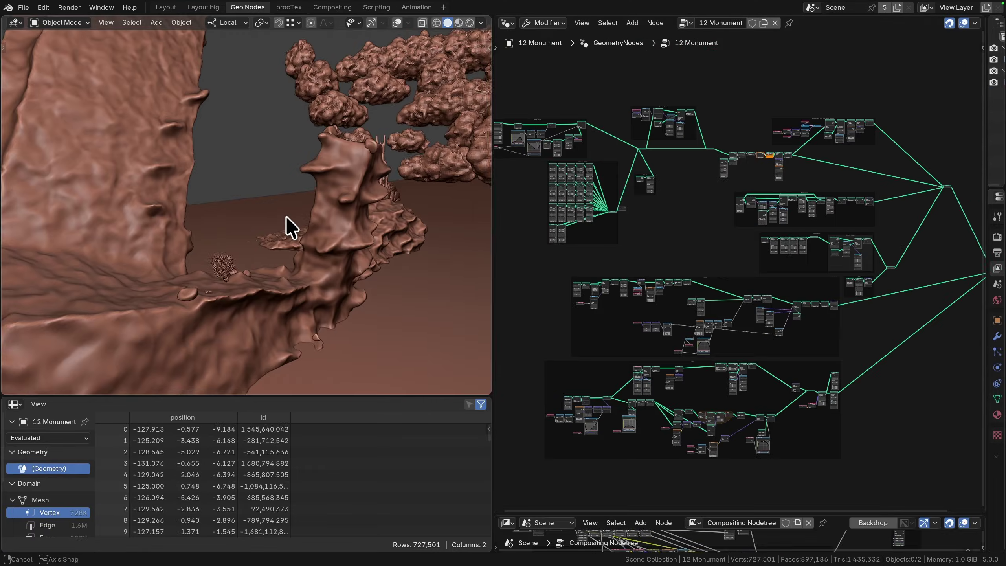
middle_click_drag(288, 219, 316, 222)
scroll(599, 228, "up", 3)
scroll(656, 259, "up", 3)
middle_click_drag(656, 258, 676, 286)
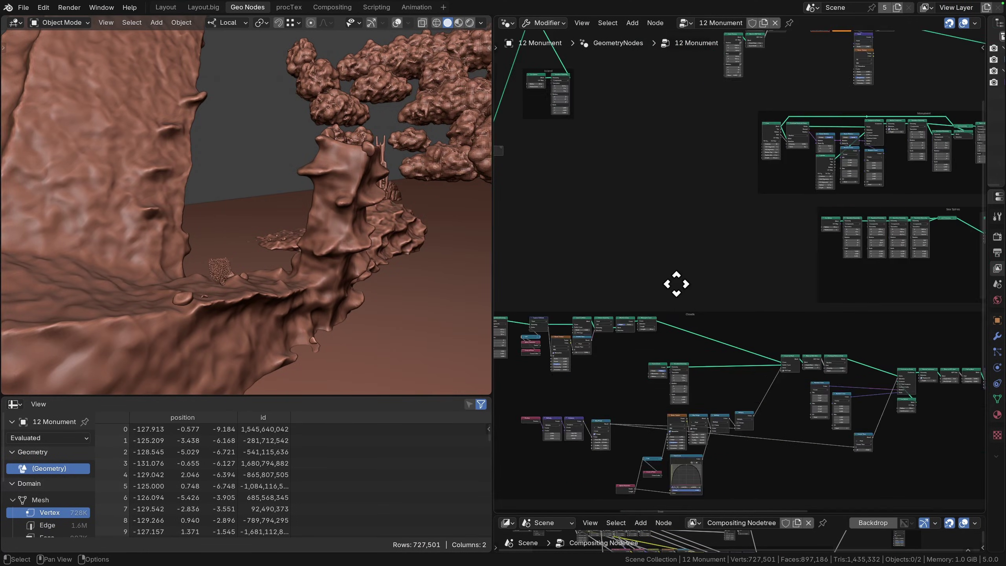
scroll(564, 177, "up", 7)
middle_click_drag(564, 177, 632, 404)
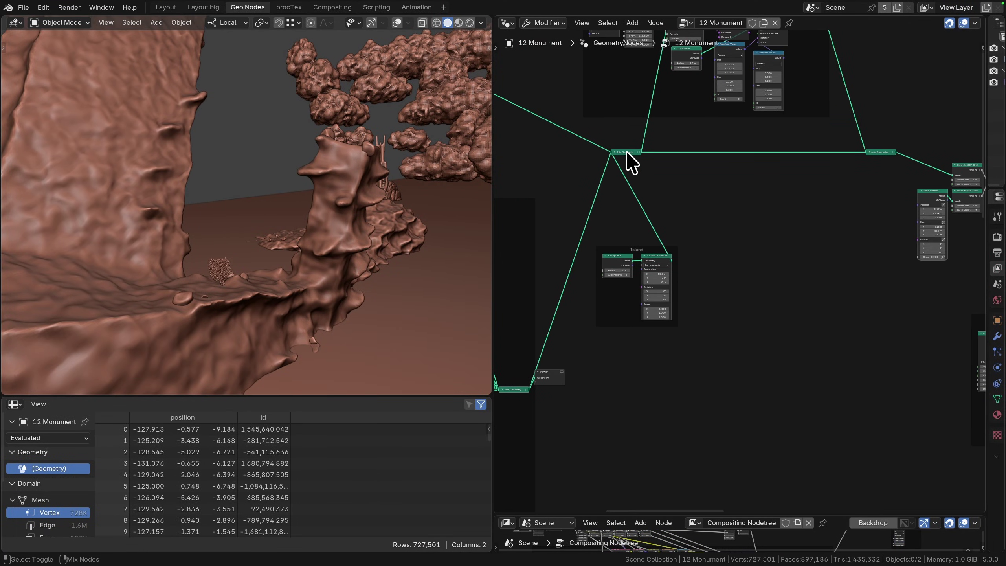
left_click(625, 152, "ctrl+shift")
middle_click_drag(436, 234, 250, 216)
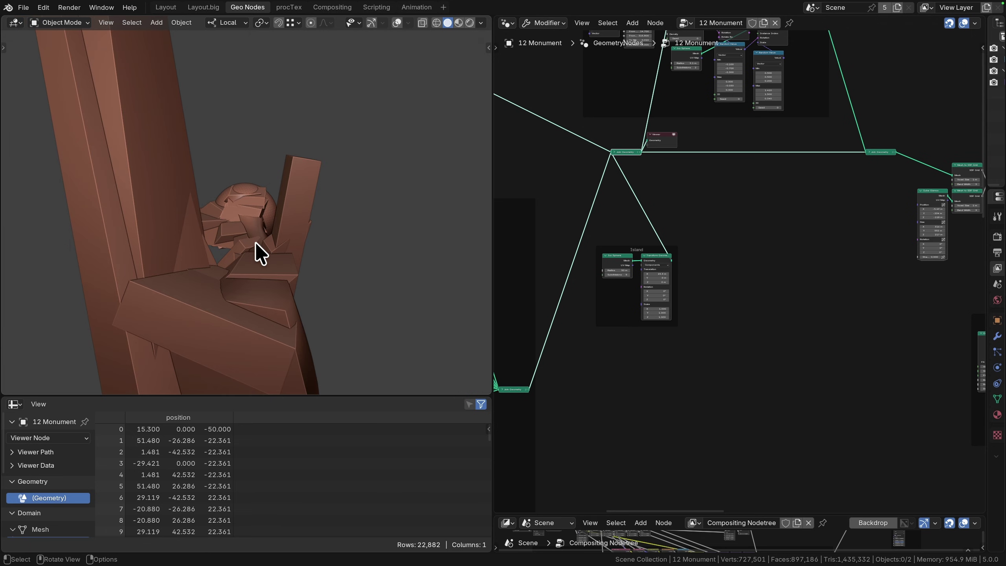
Delete the Viewer node from the Join Geometry output and inspect the SDF Grid Boolean, Fillet and Grid to Mesh chain.
scroll(695, 272, "down", 4)
middle_click_drag(695, 272, 585, 293)
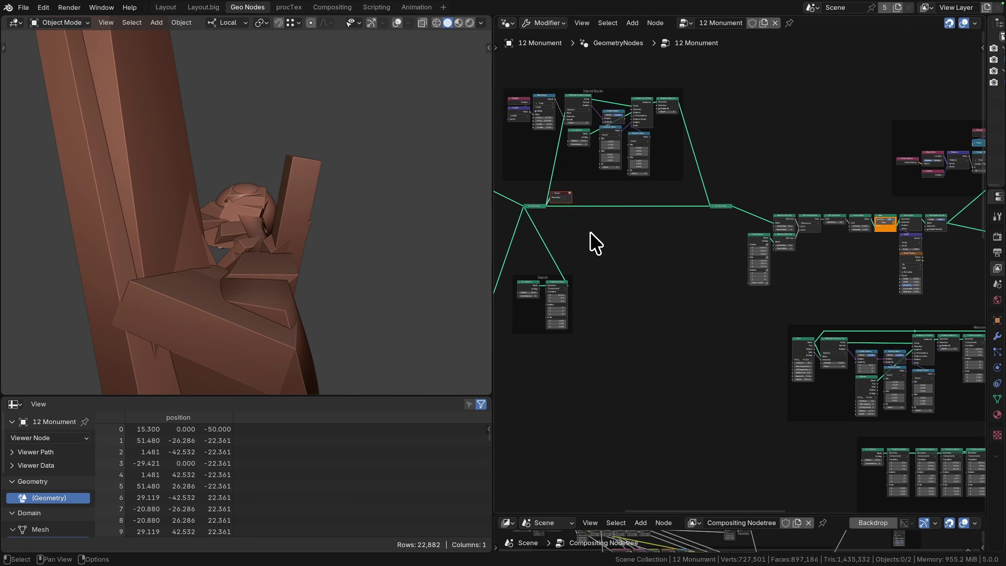
left_click_drag(572, 206, 555, 188)
key("x")
middle_click_drag(663, 124, 559, 218)
scroll(591, 186, "up", 5)
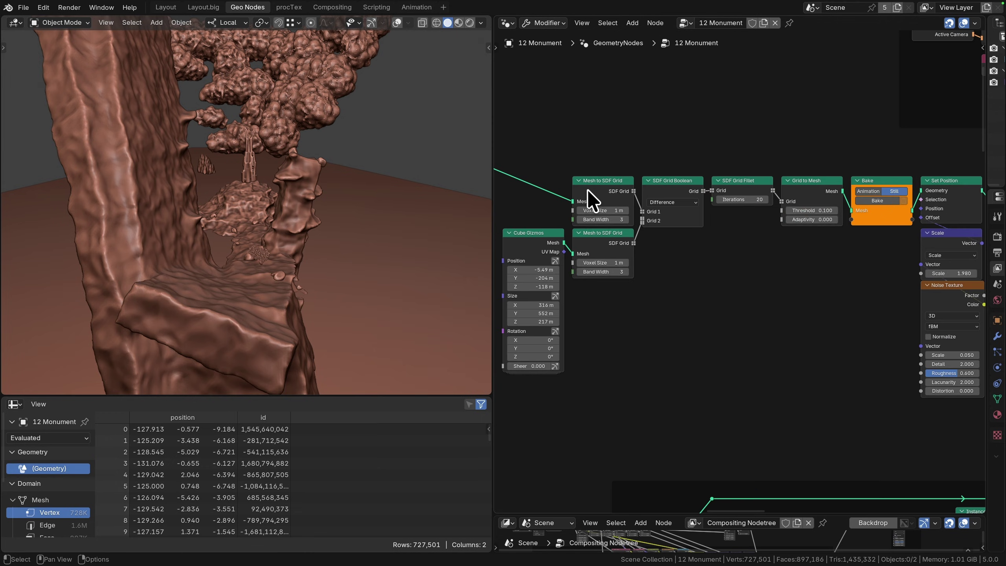
middle_click_drag(807, 213, 616, 234)
Preview the cloud guide arcs at the Transform Geometry node, followed by the broken-up curves at the Mesh to Curve node.
middle_click_drag(326, 198, 278, 216)
scroll(637, 287, "down", 4)
scroll(673, 448, "up", 4)
middle_click_drag(673, 448, 682, 291)
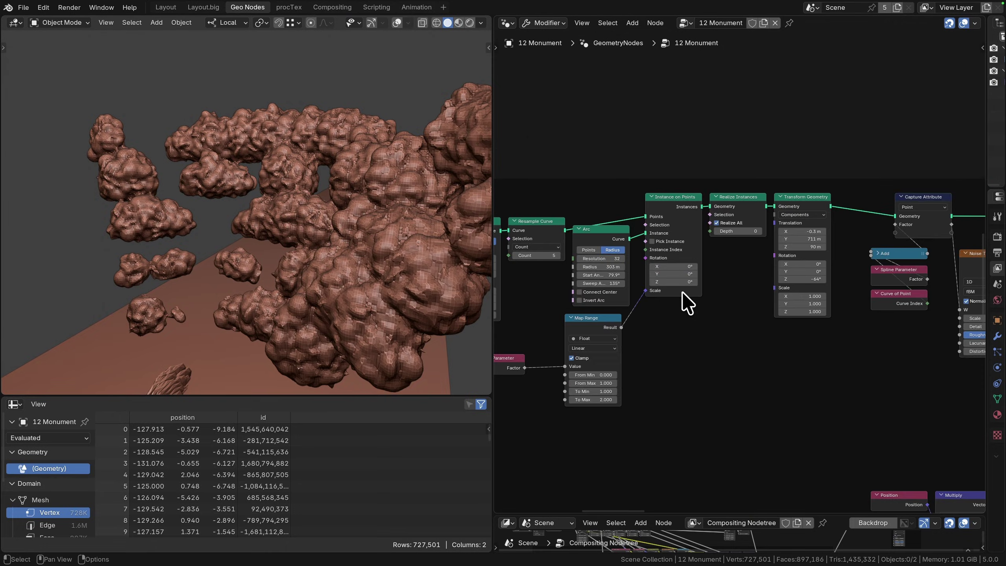
left_click(808, 198, "ctrl+shift")
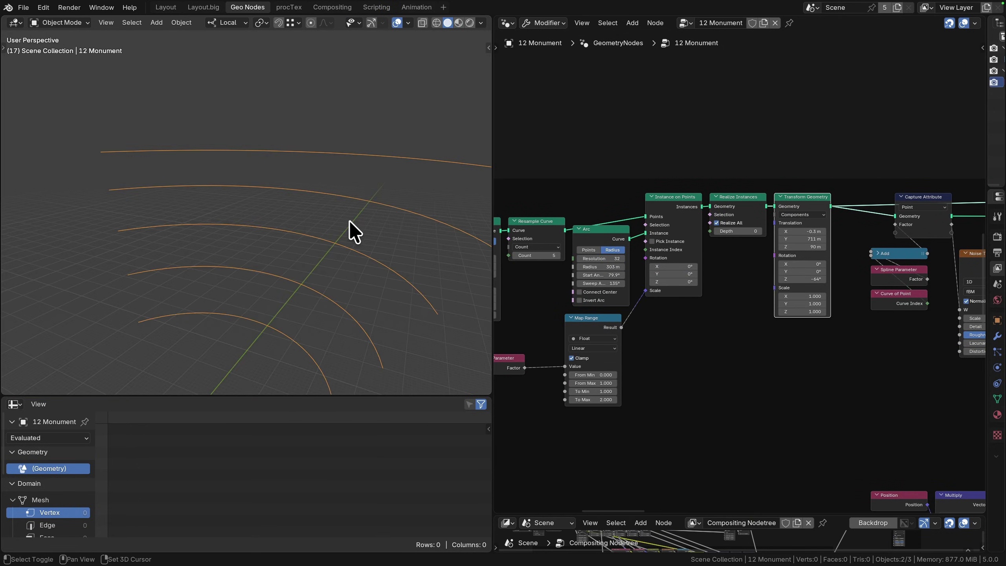
middle_click_drag(310, 174, 312, 193)
middle_click_drag(788, 227, 574, 224)
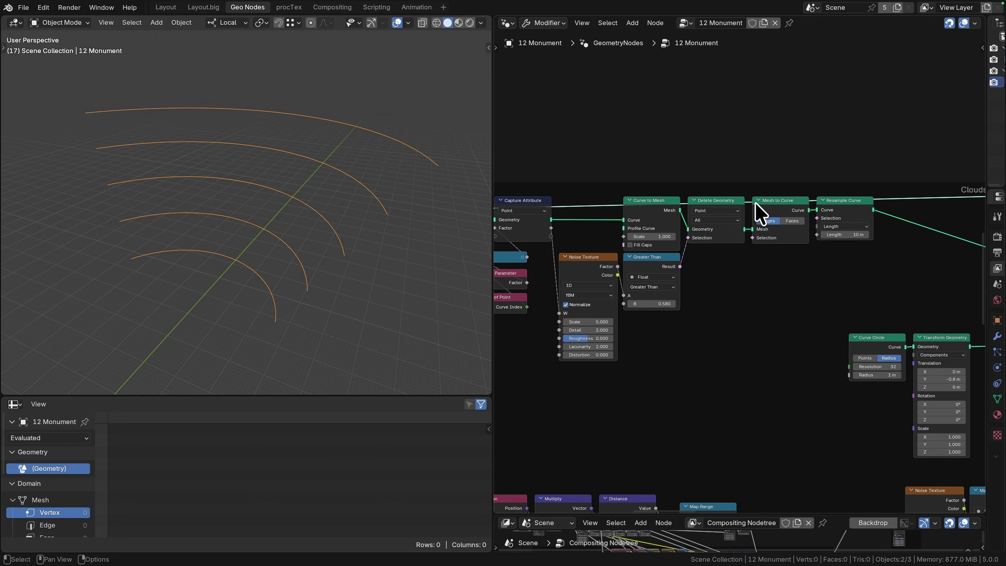
left_click(792, 204, "ctrl+shift")
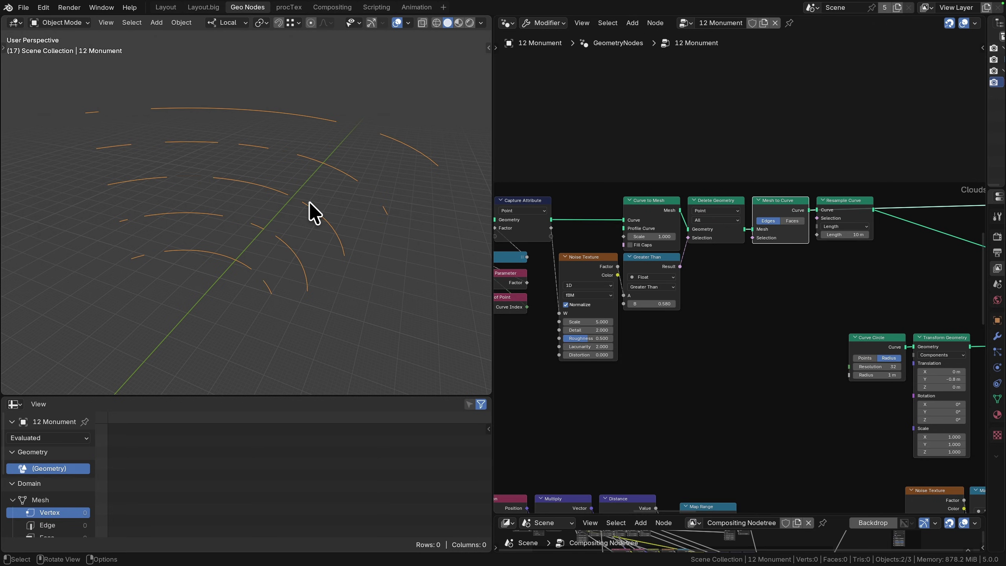
Preview the cloud volumes at the Curve to Mesh node in the Clouds frame.
scroll(837, 235, "down", 6)
middle_click_drag(836, 236, 521, 209)
scroll(738, 274, "up", 5)
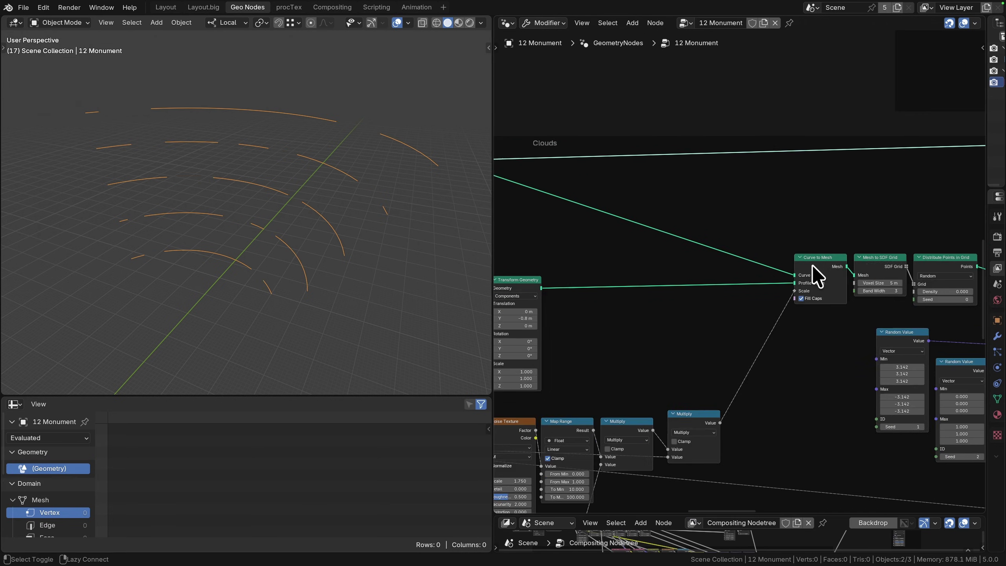
left_click(812, 264, "ctrl+shift")
middle_click_drag(348, 176, 376, 166)
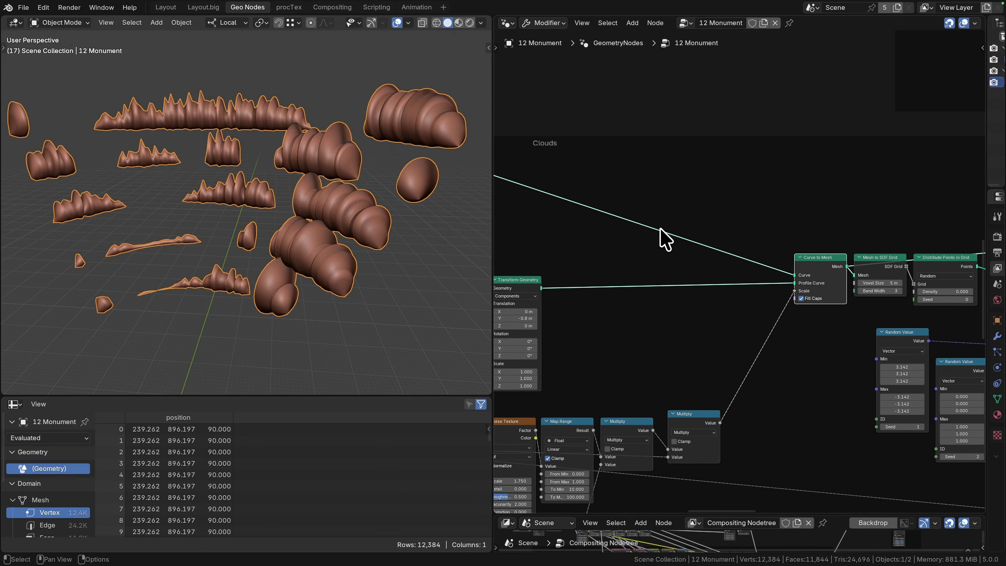
Preview the clustered cloud mesh at the Grid to Mesh node near the end of the Clouds frame.
middle_click_drag(661, 228, 343, 179)
scroll(669, 217, "up", 1)
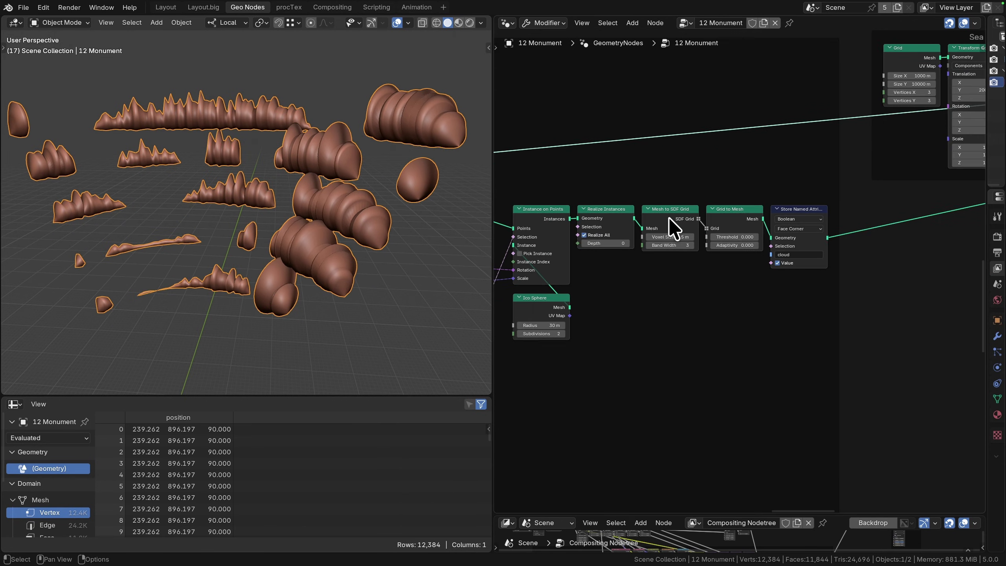
left_click(739, 215, "ctrl+shift")
middle_click_drag(375, 194, 206, 174)
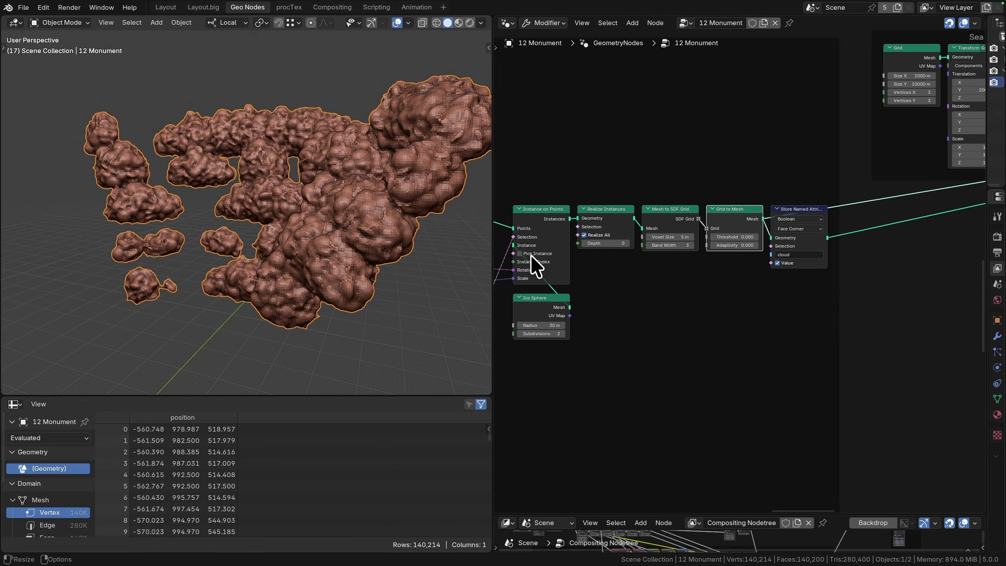
Preview the geometry produced by the Sea branch.
scroll(533, 254, "down", 6)
middle_click_drag(852, 133, 595, 328)
left_click(594, 328, "ctrl+shift")
Preview the Join Geometry node combining the branches, and route the last node of the tree to the output again.
middle_click_drag(760, 242, 692, 325)
scroll(819, 149, "down", 5)
middle_click_drag(819, 149, 727, 285)
scroll(726, 284, "up", 2)
left_click(774, 167, "ctrl+shift")
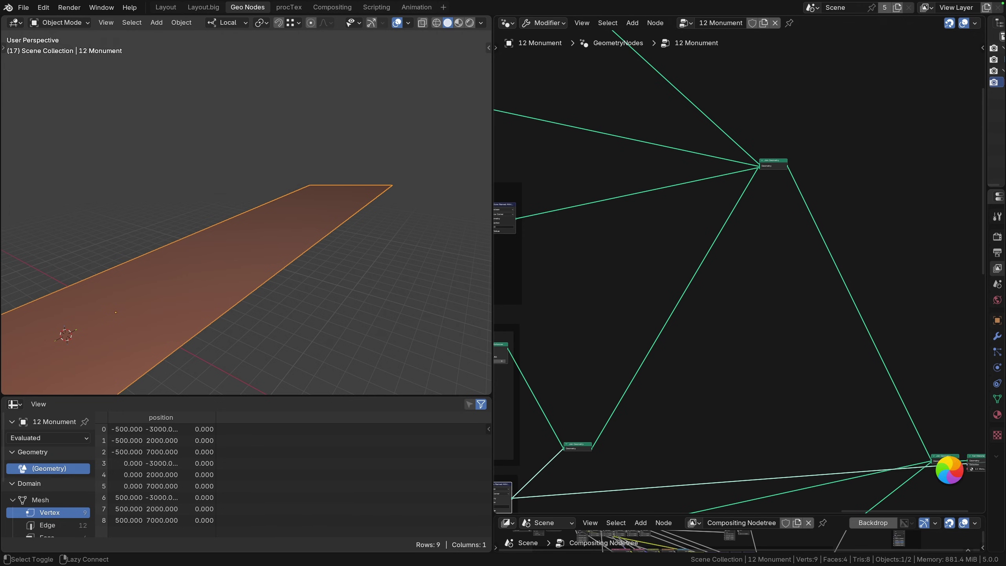
middle_click_drag(946, 459, 714, 406)
left_click(751, 405, "ctrl+shift")
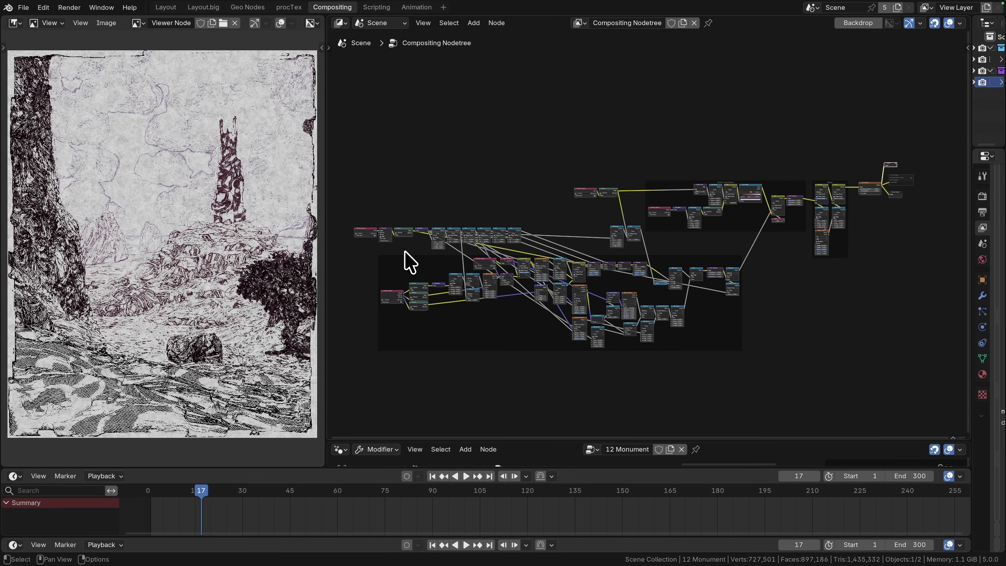
Move the depth chain from Render Layers through the Mix nodes down, closer to the large frame in the compositing tree.
middle_click_drag(375, 256, 634, 258)
scroll(634, 258, "up", 8)
middle_click_drag(634, 257, 587, 253)
scroll(516, 202, "up", 9)
left_click_drag(368, 159, 794, 229)
key("g")
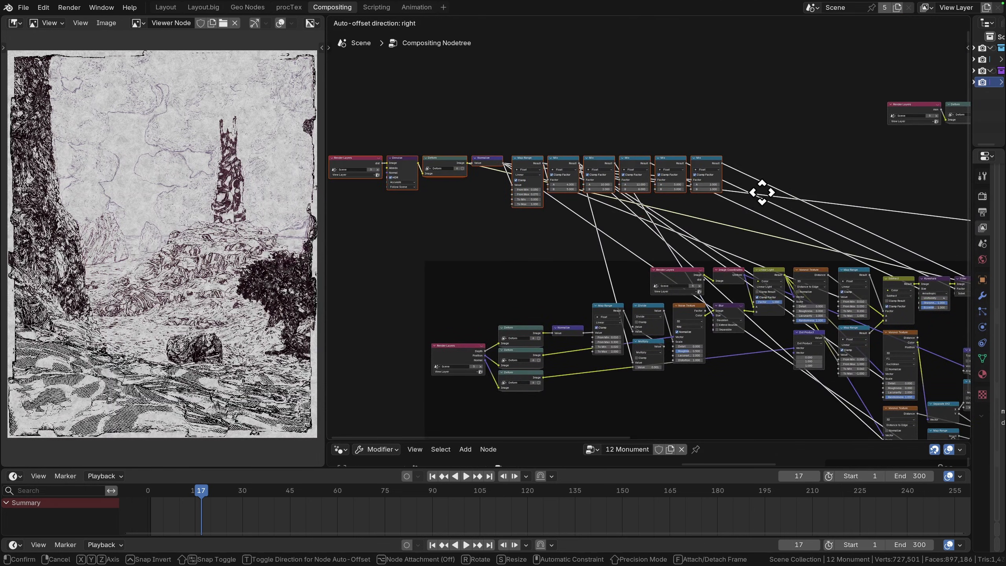
left_click(756, 205)
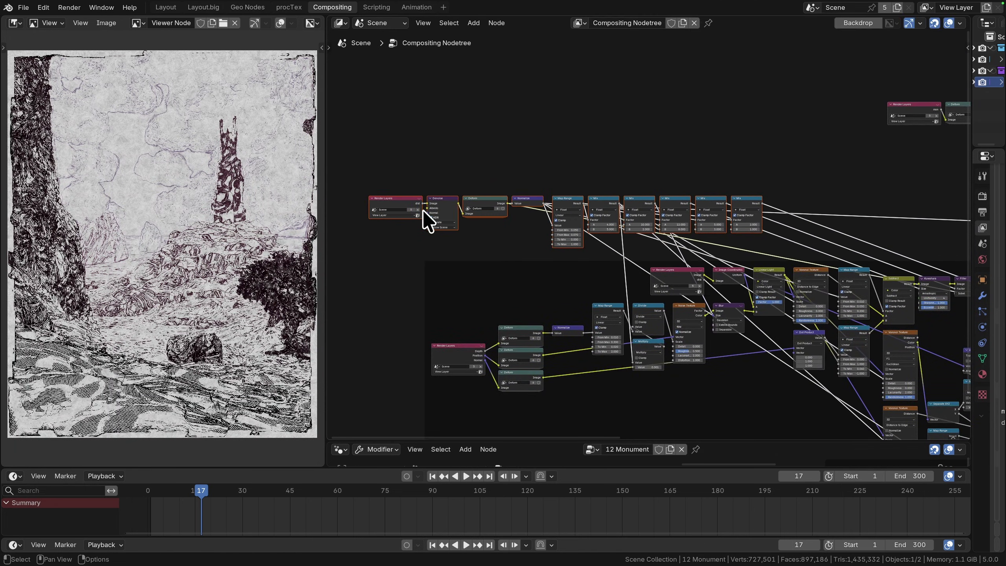
Preview the dist pass from Render Layers, followed by the Denoise and Normalize outputs.
scroll(634, 254, "up", 2)
scroll(578, 249, "up", 2)
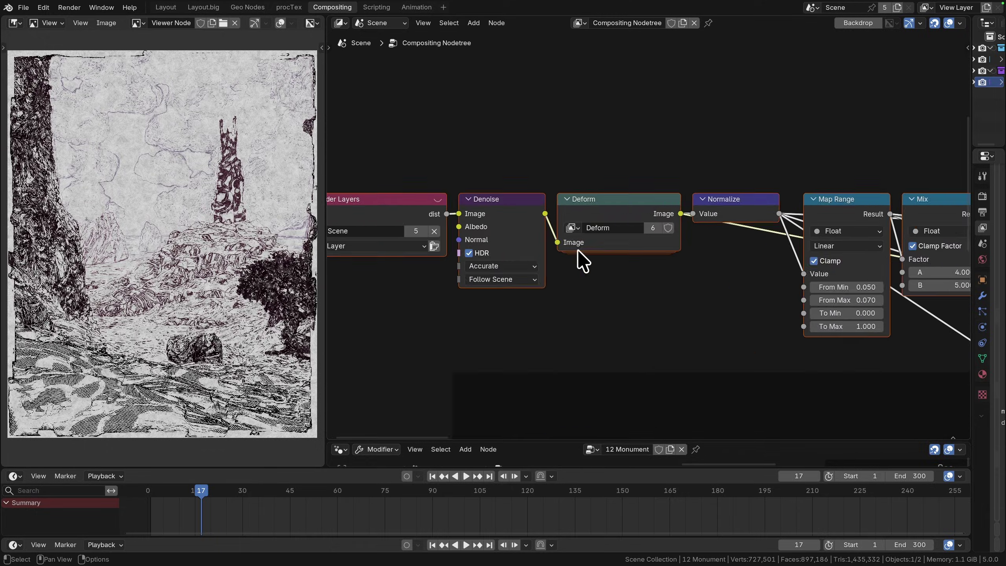
scroll(492, 222, "up", 2)
left_click(462, 217, "ctrl+shift")
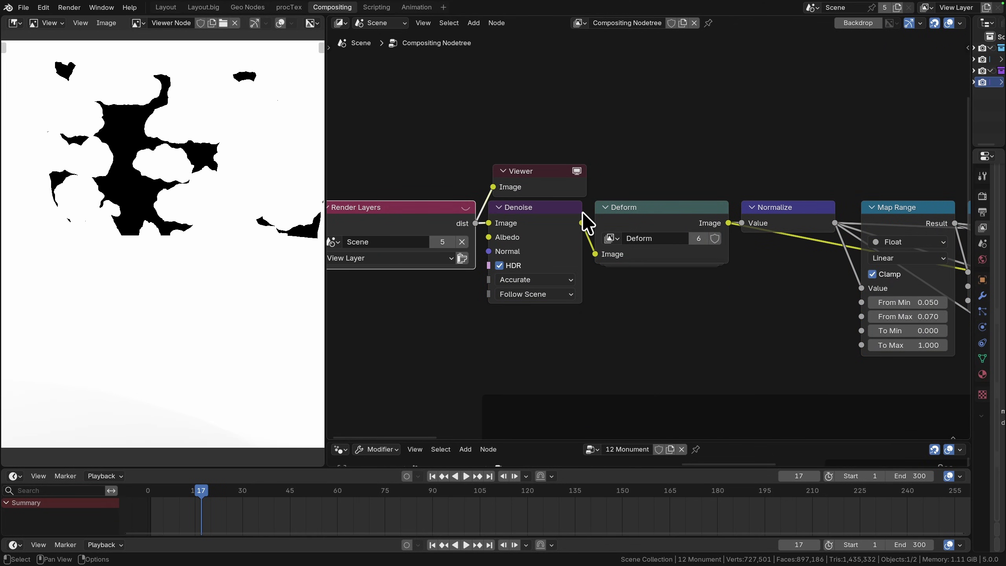
left_click(573, 225, "ctrl+shift")
left_click(787, 216, "ctrl+shift")
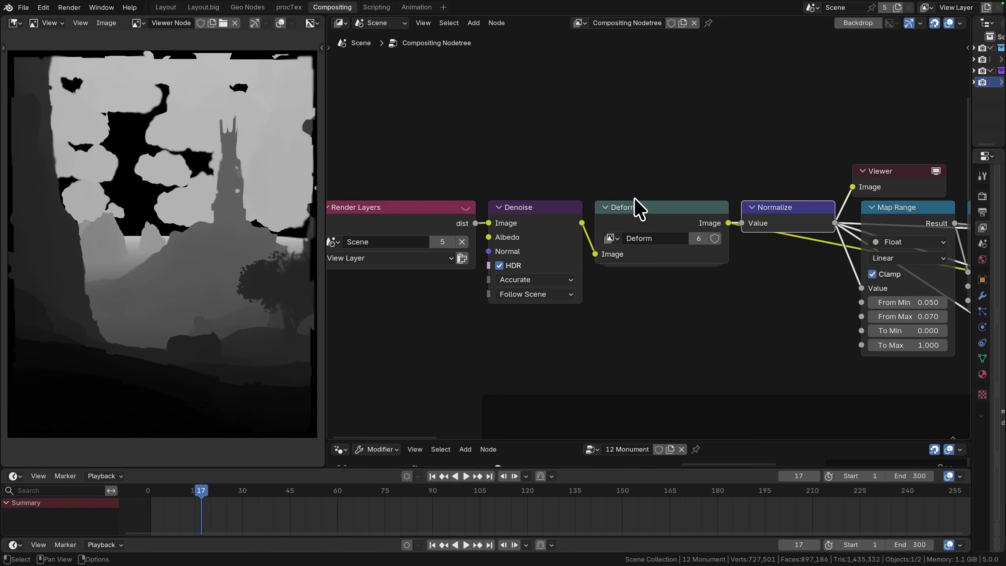
Open the Deform node group and examine its Simple Painterly, Noise Texture, Map Range, Blur and Transform nodes.
left_click(661, 222)
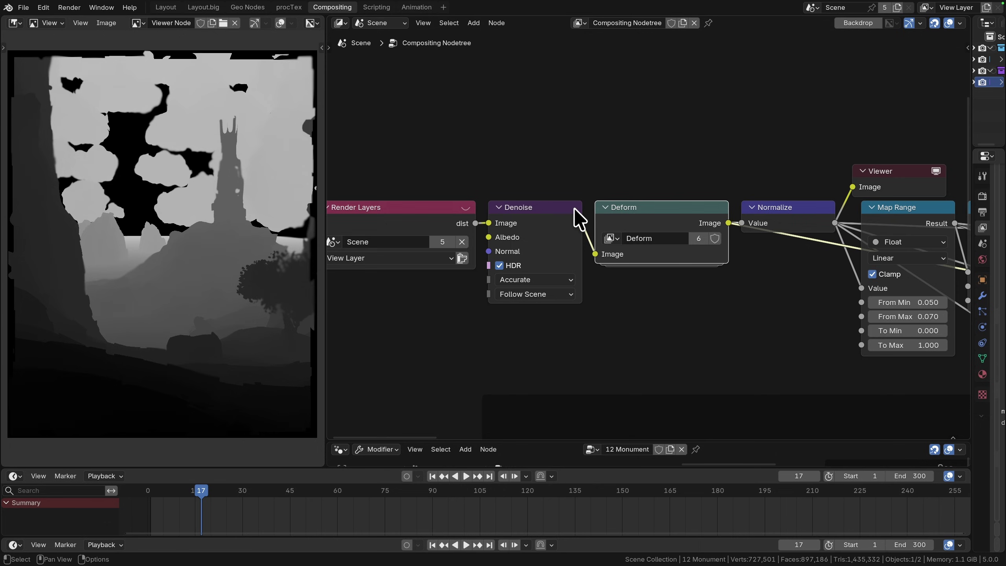
key("Tab")
scroll(417, 214, "down", 3)
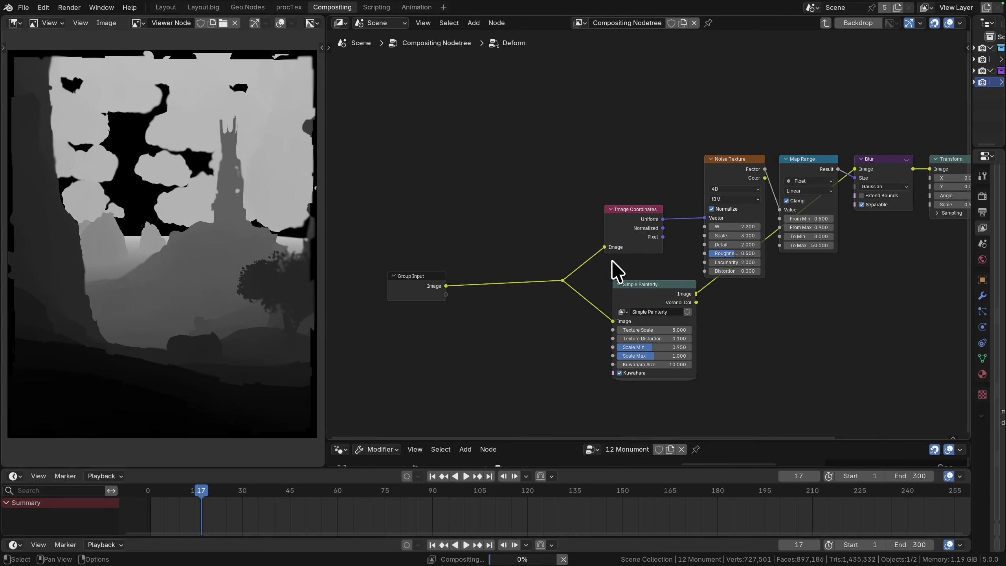
middle_click_drag(774, 224, 652, 237)
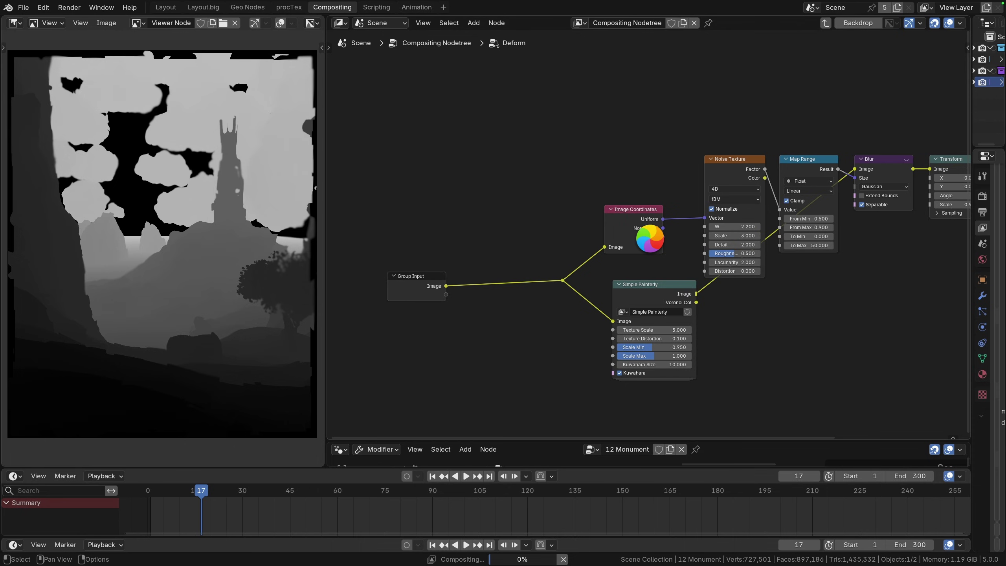
scroll(650, 240, "up", 1)
Open the nested Simple Painterly group, examine its Scale node setup, and return to the main compositing tree.
key("Tab")
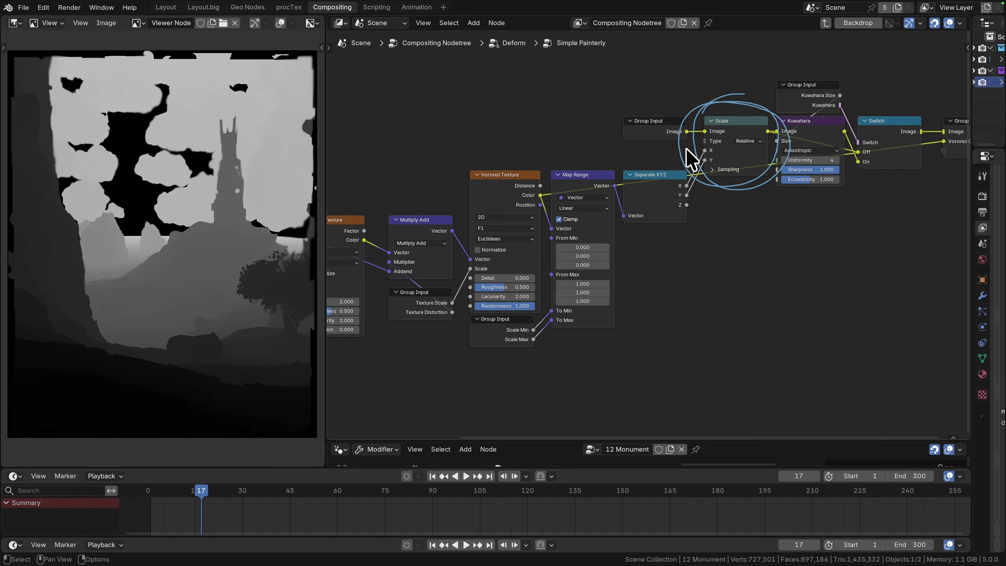
right_click_drag(688, 149, 663, 114)
key("Escape")
key("Tab")
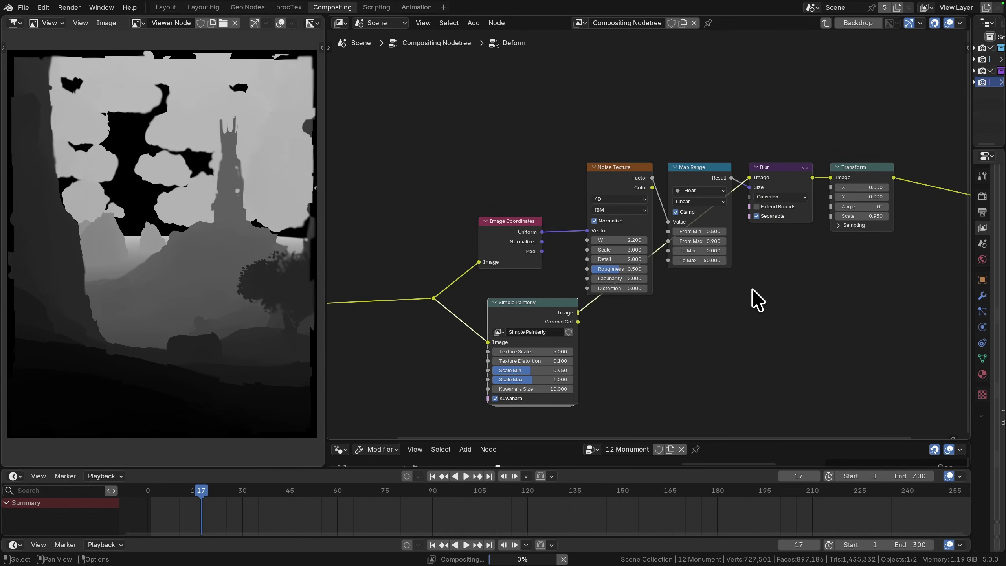
key("Tab")
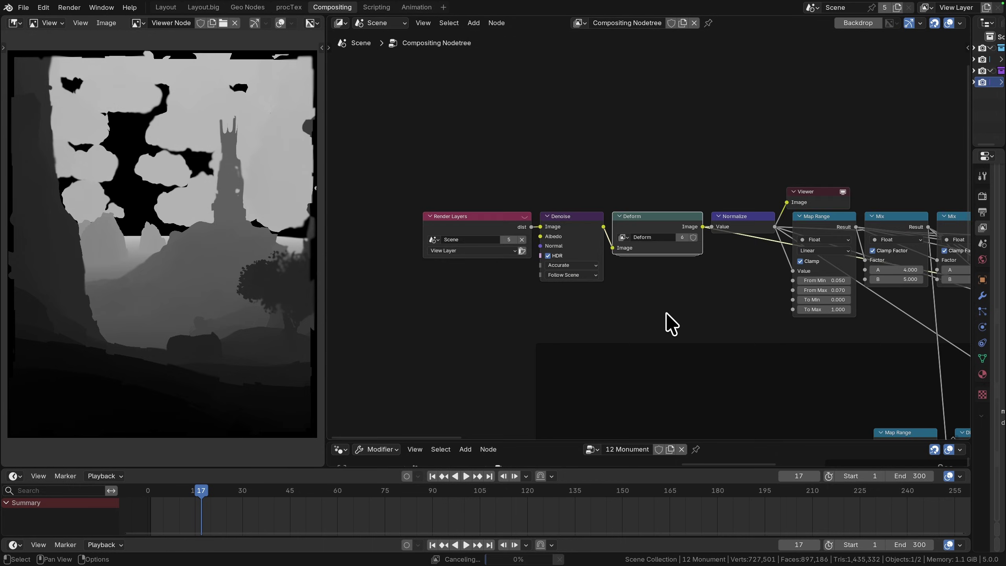
Preview the output of the Map Range node that follows Normalize.
left_click_drag(602, 231, 613, 247)
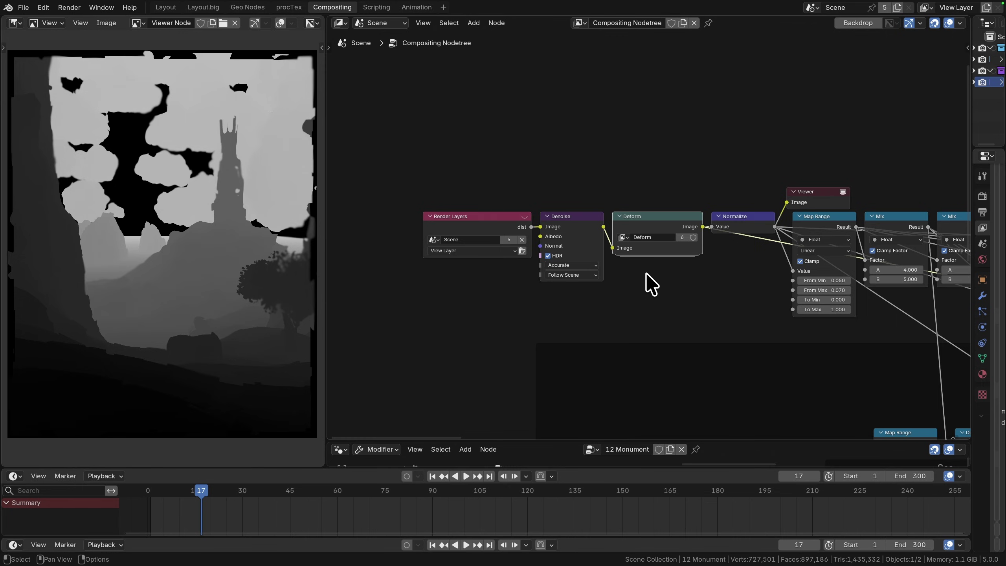
middle_click_drag(677, 206, 511, 202)
middle_click_drag(626, 238, 593, 225)
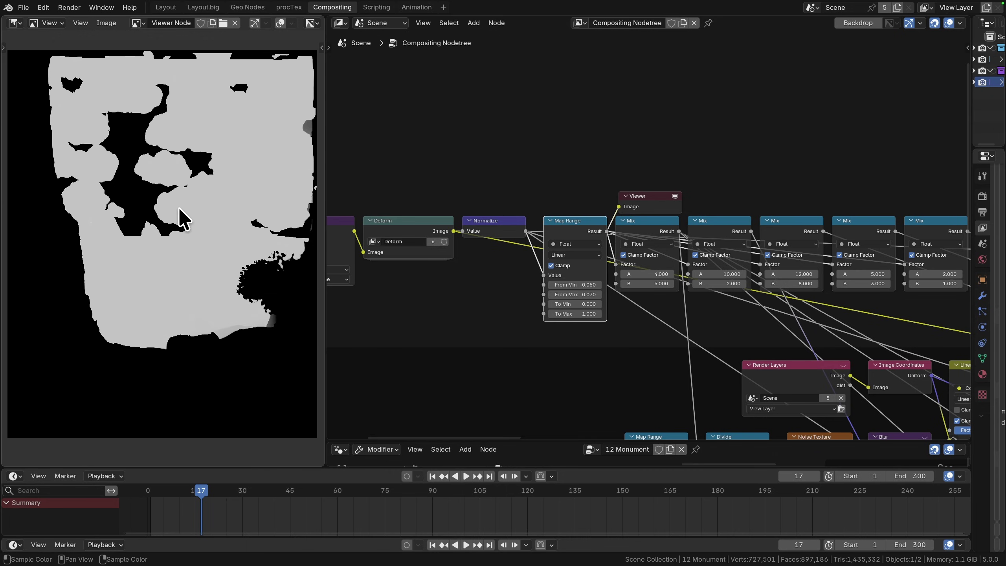
Examine the row of Mix nodes that follows the previewed Map Range node.
middle_click_drag(682, 271, 525, 252)
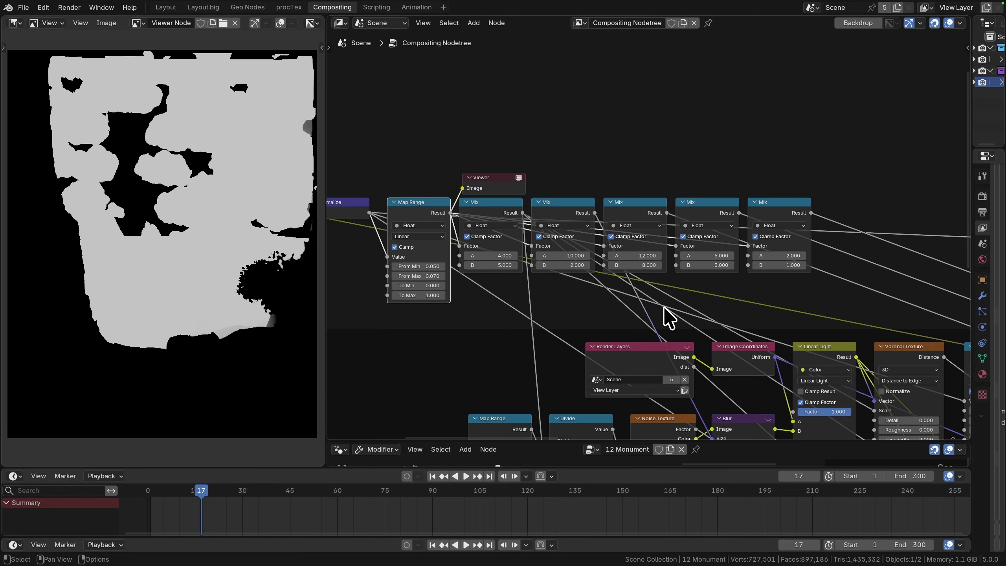
scroll(610, 286, "down", 2)
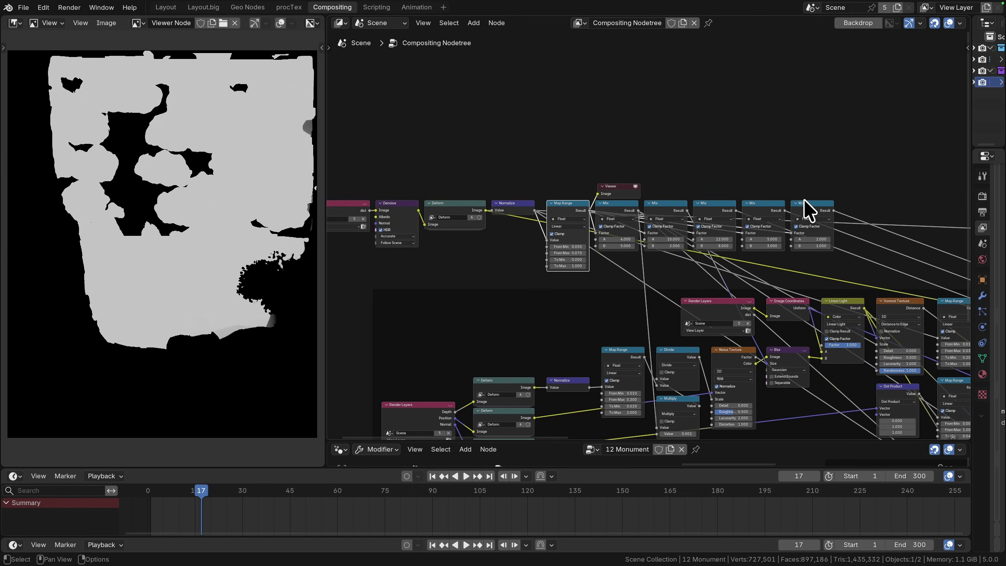
scroll(687, 279, "down", 2)
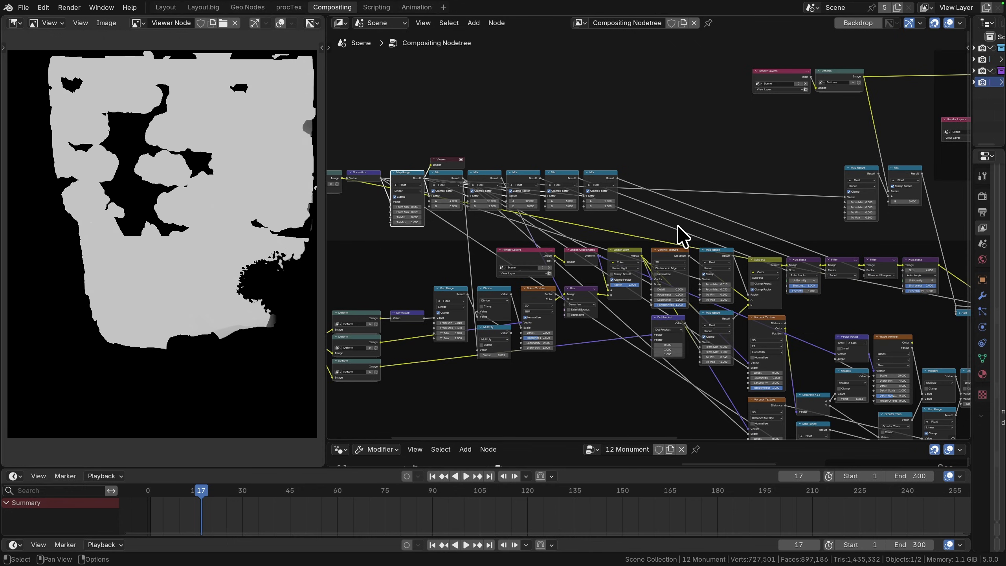
middle_click_drag(477, 229, 604, 227)
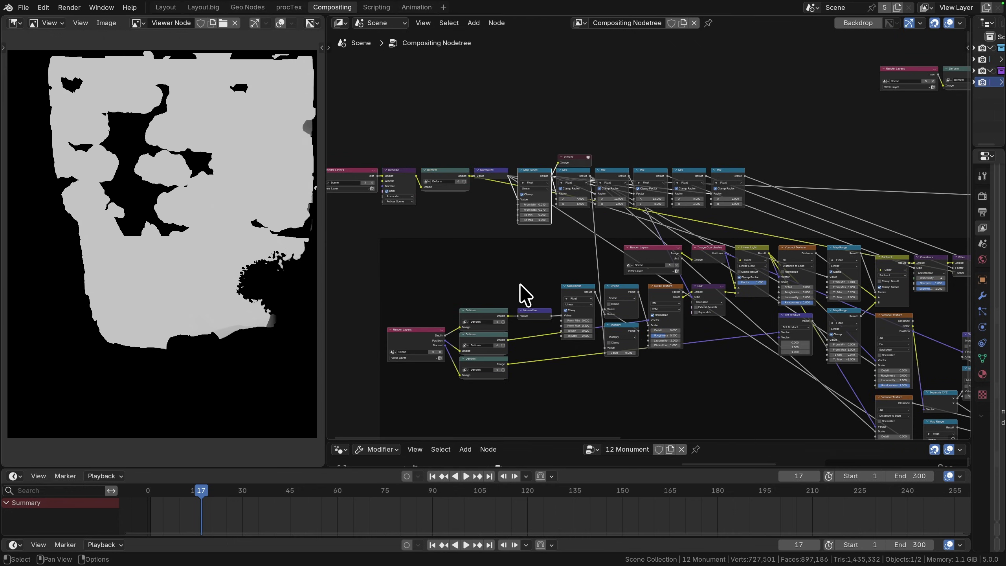
Select the lower section of the compositing tree and examine its Render Layers node feeding Depth, Position and Normal into three Deform groups.
key("Home")
scroll(476, 284, "down", 2)
left_click_drag(356, 401, 929, 230)
scroll(486, 357, "up", 2)
scroll(481, 341, "up", 1)
middle_click_drag(484, 333, 662, 315)
scroll(587, 266, "up", 10)
middle_click_drag(586, 268, 732, 255)
scroll(590, 298, "up", 6)
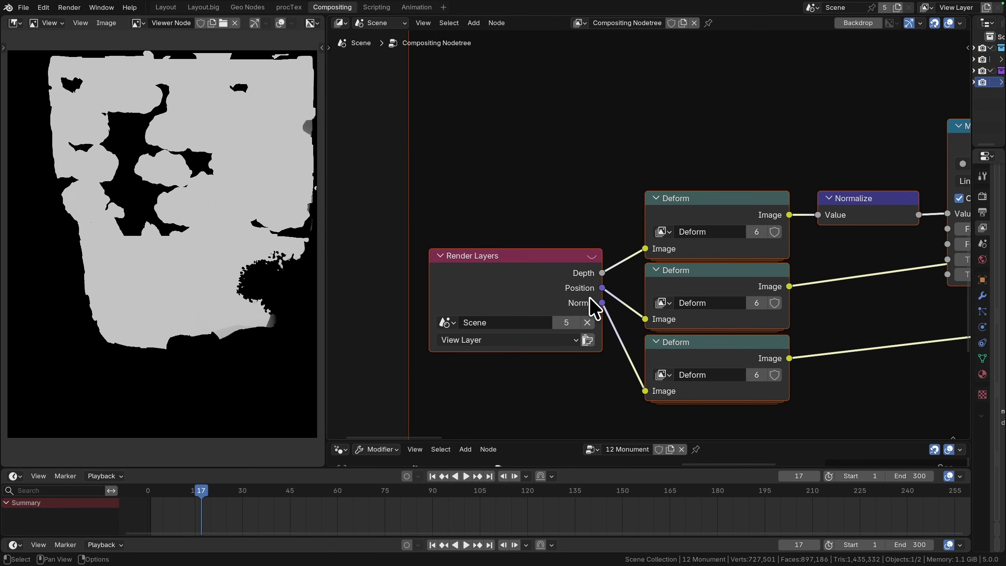
Preview the Depth pass, its Normalize output, and the deformed Position and Normal passes.
left_click(552, 265)
left_click(597, 270, "ctrl+shift")
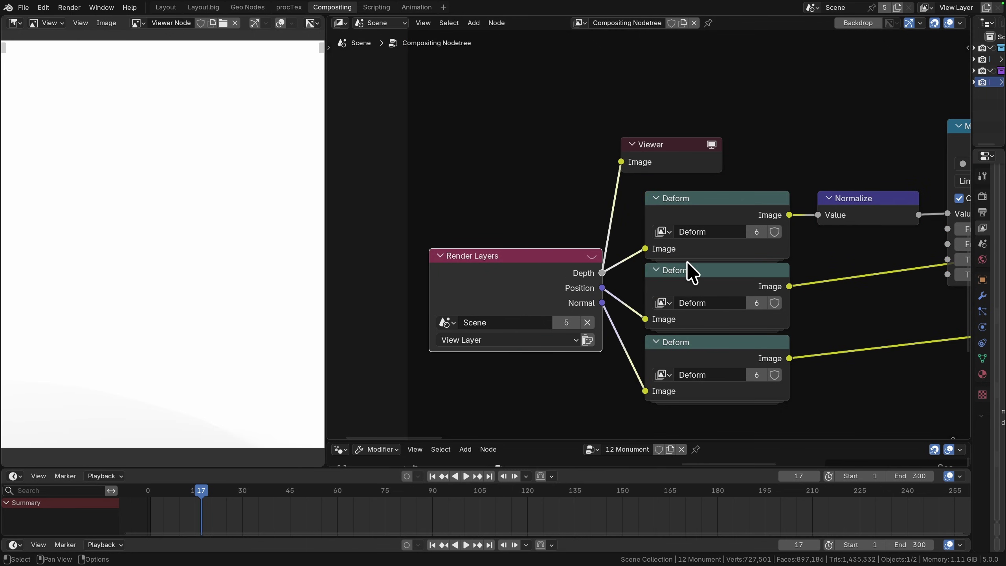
left_click(852, 208, "ctrl+shift")
middle_click_drag(732, 274, 668, 273)
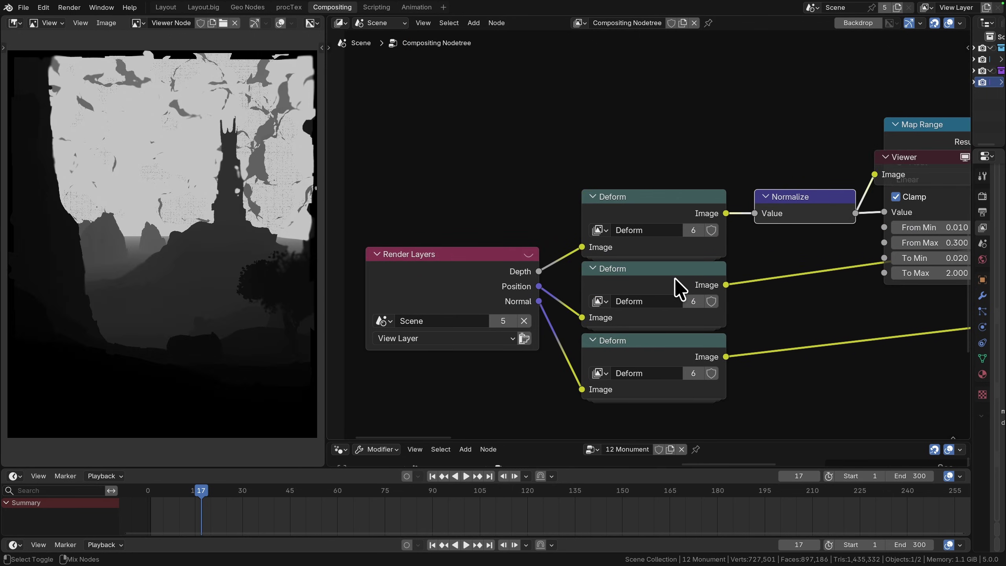
left_click(675, 278, "ctrl+shift")
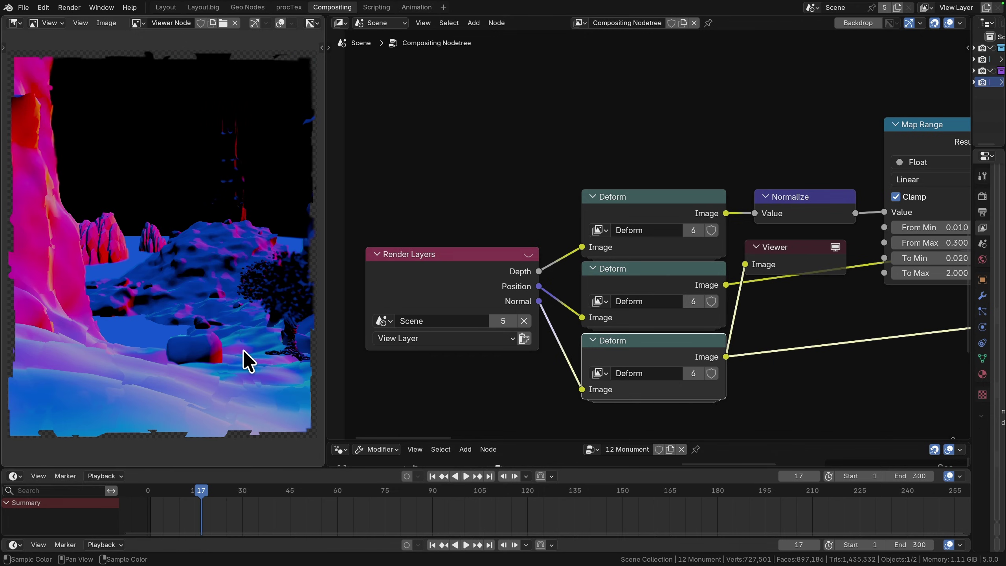
Preview the Color output of the Noise Texture node fed by the Divide node and the deformed Position pass.
scroll(717, 342, "down", 2)
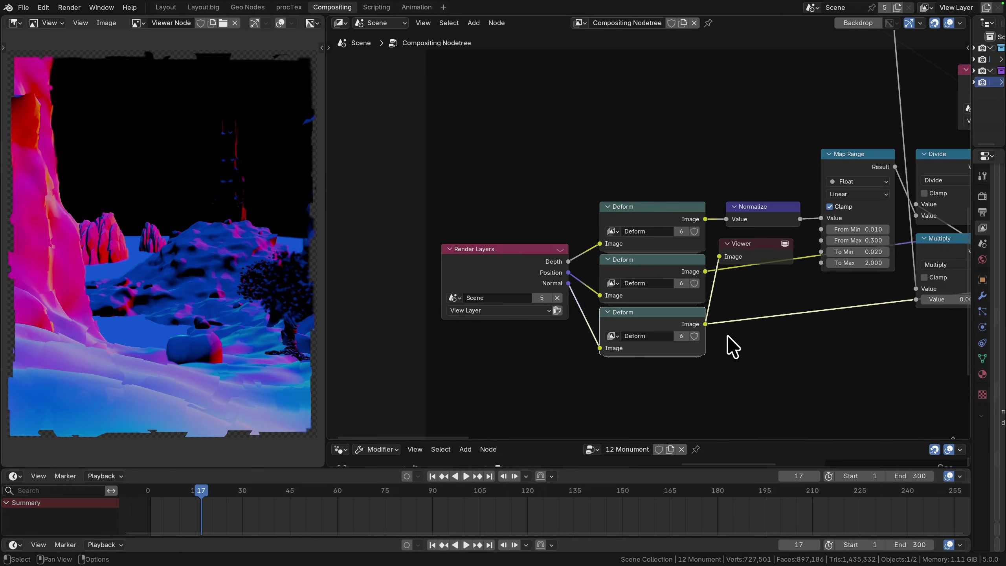
middle_click_drag(728, 335, 488, 378)
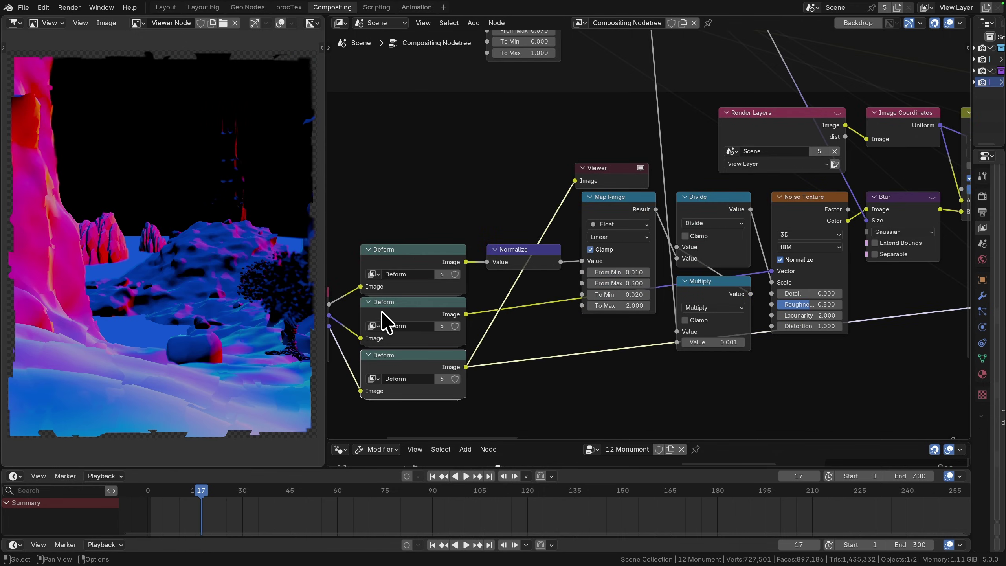
middle_click_drag(382, 312, 454, 307)
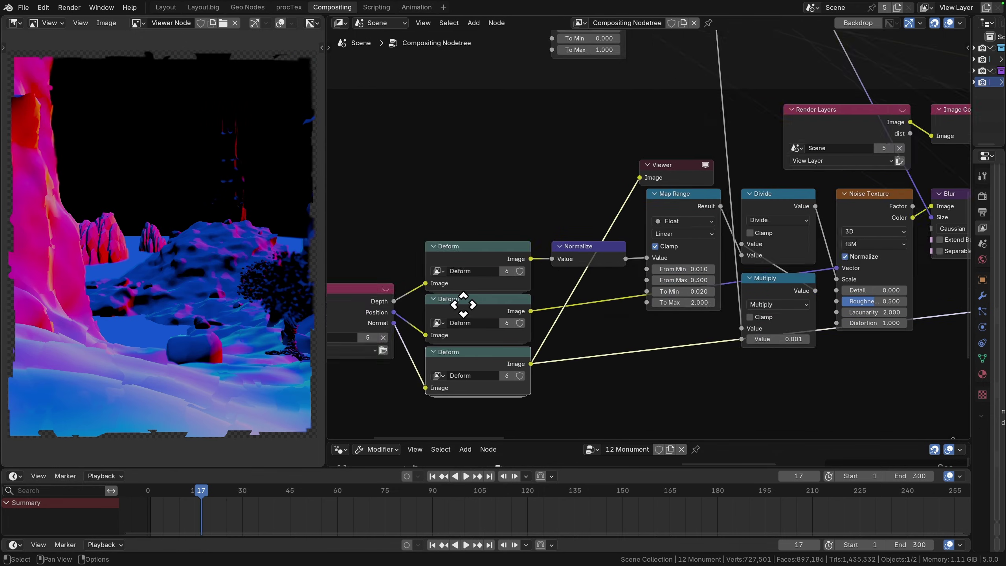
left_click(889, 208, "ctrl+shift")
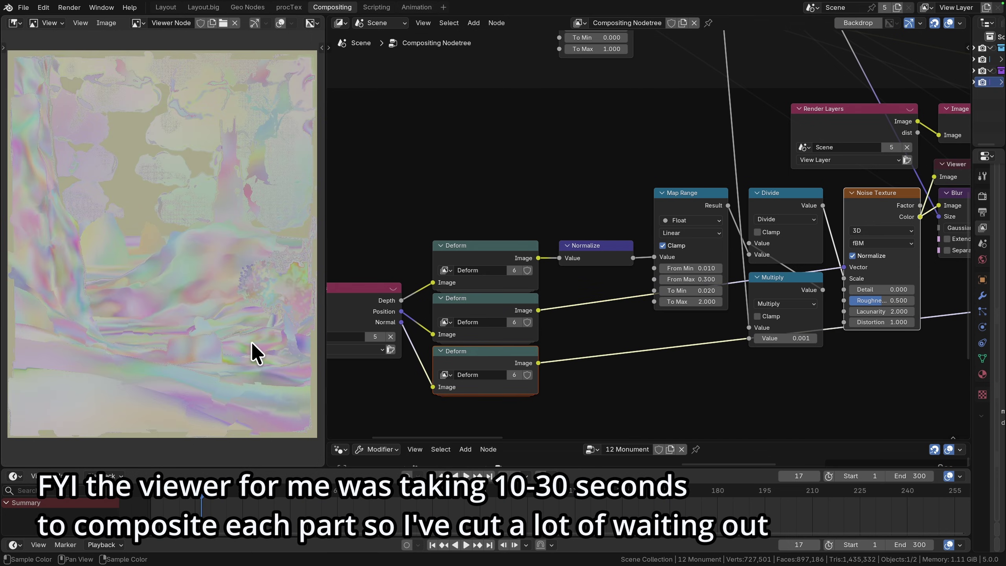
middle_click_drag(771, 330, 622, 346)
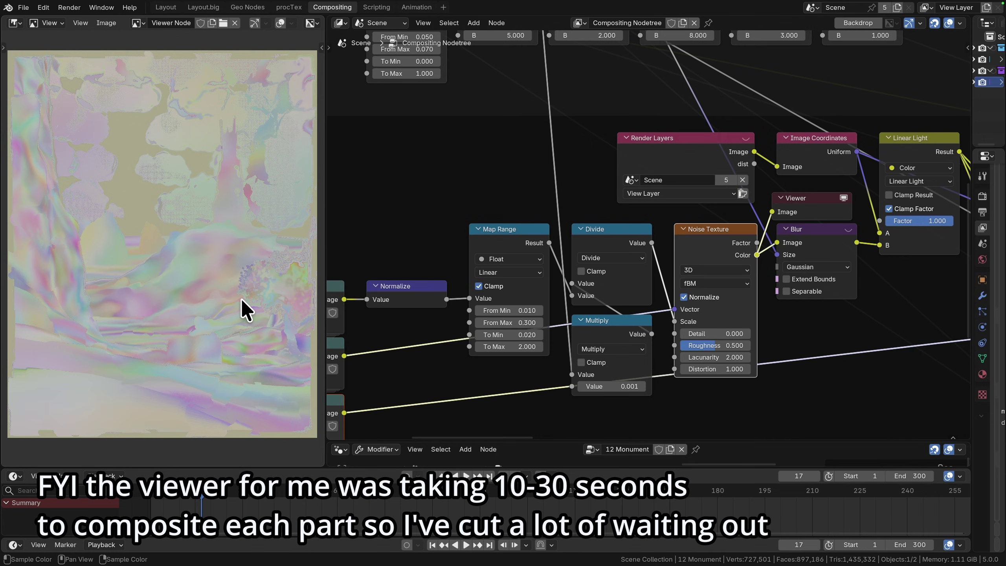
Mute the link from Divide to the Noise Texture's Scale to compare the preview, and unmute it again.
right_click_drag(670, 274, 645, 291, "ctrl+alt")
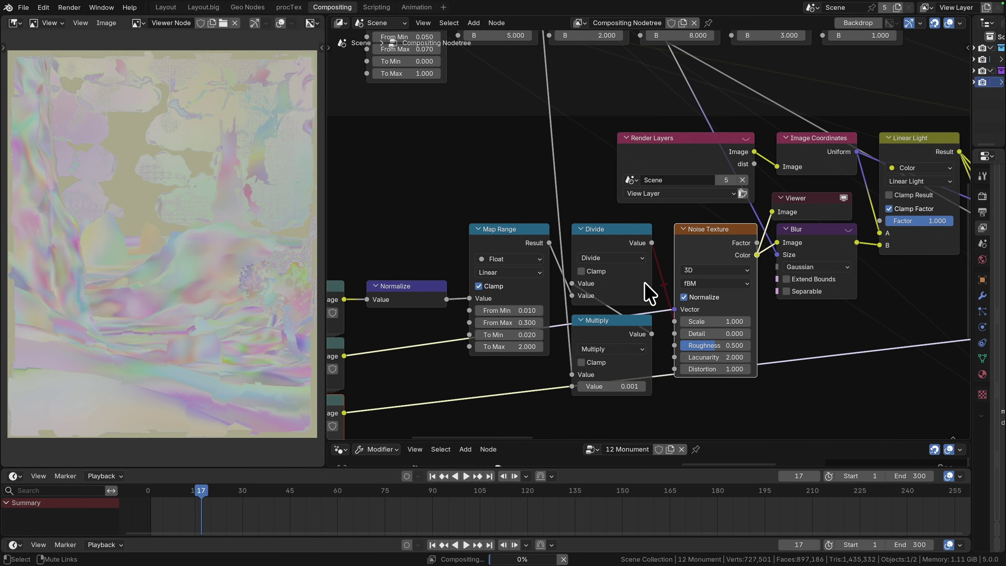
middle_click_drag(701, 311, 802, 299)
mouse_move(433, 342)
middle_mouse_down()
mouse_move(605, 322)
mouse_move(445, 340)
middle_mouse_up()
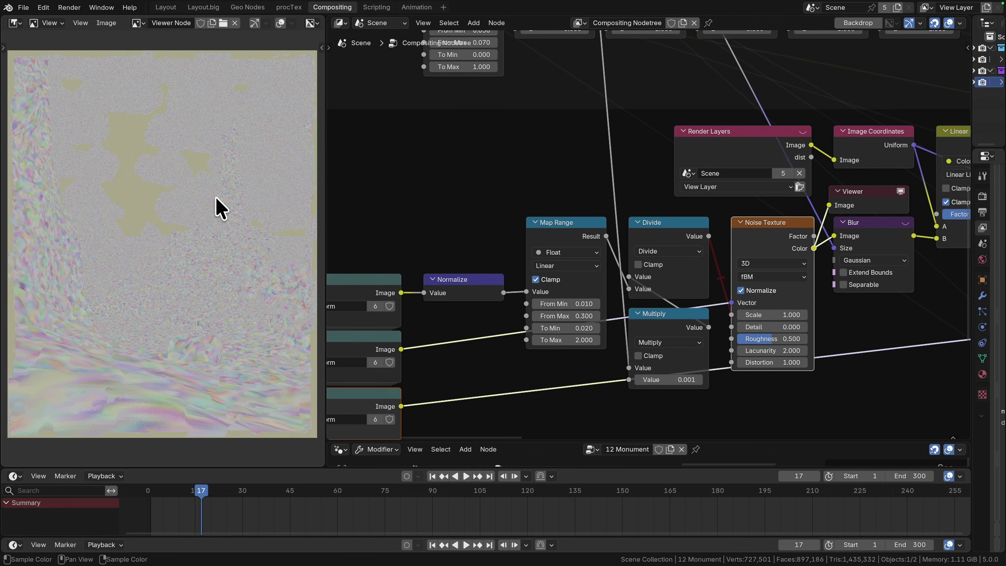
middle_click_drag(754, 258, 613, 269)
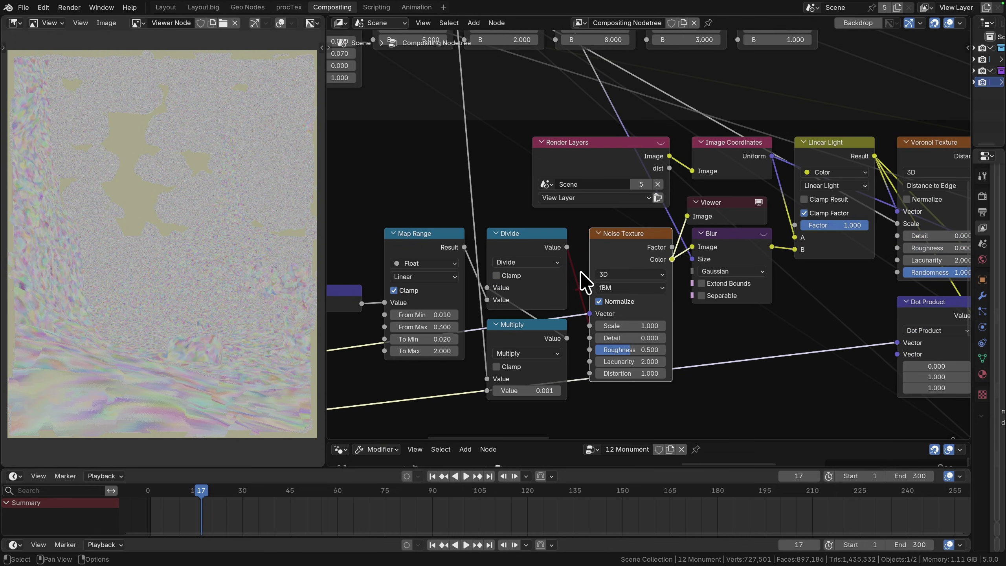
right_click_drag(580, 271, 565, 283, "ctrl+alt")
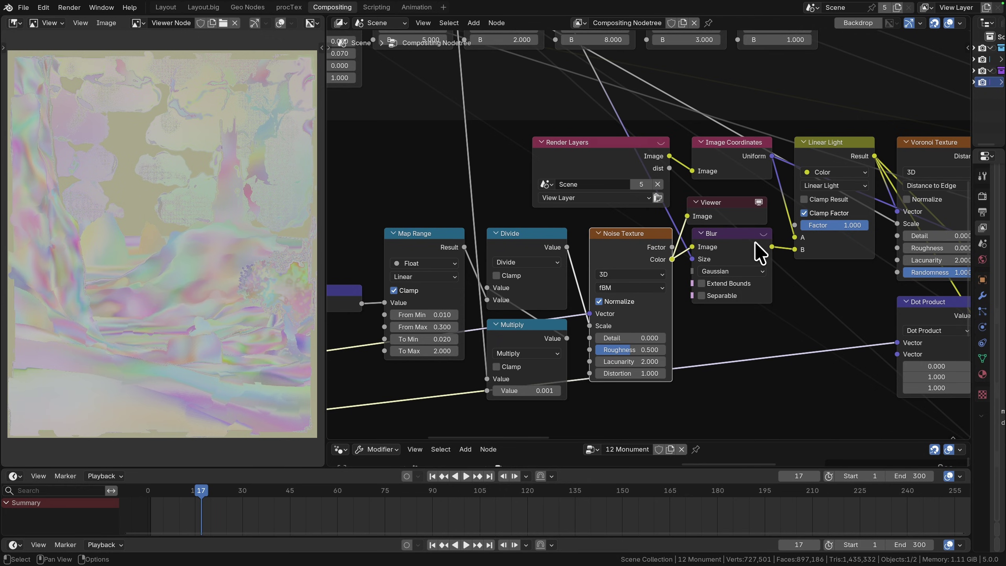
Examine the Noise Texture preview up close, inspecting the color edges in the terrain and foreground areas.
middle_click_drag(753, 250, 630, 278)
scroll(87, 353, "up", 3)
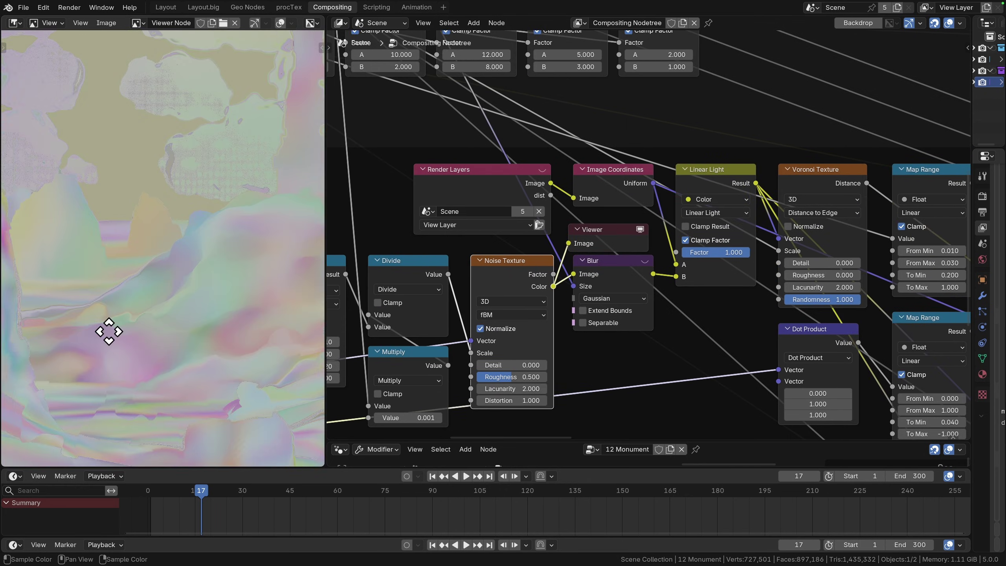
middle_click_drag(88, 352, 201, 287)
scroll(96, 300, "up", 3)
middle_click_drag(96, 300, 181, 298)
scroll(182, 297, "up", 2)
scroll(181, 297, "up", 2)
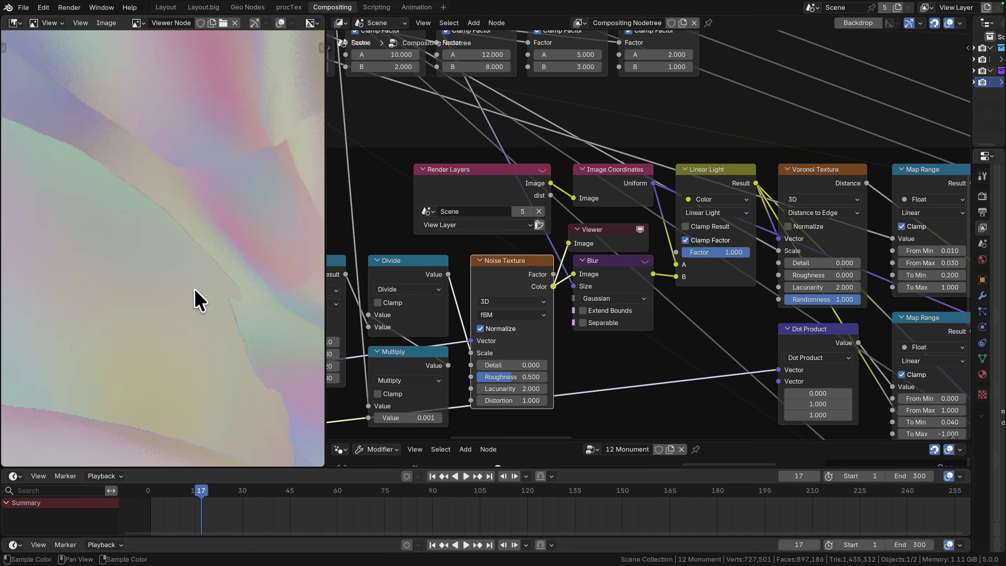
scroll(162, 211, "up", 1)
scroll(185, 287, "up", 1)
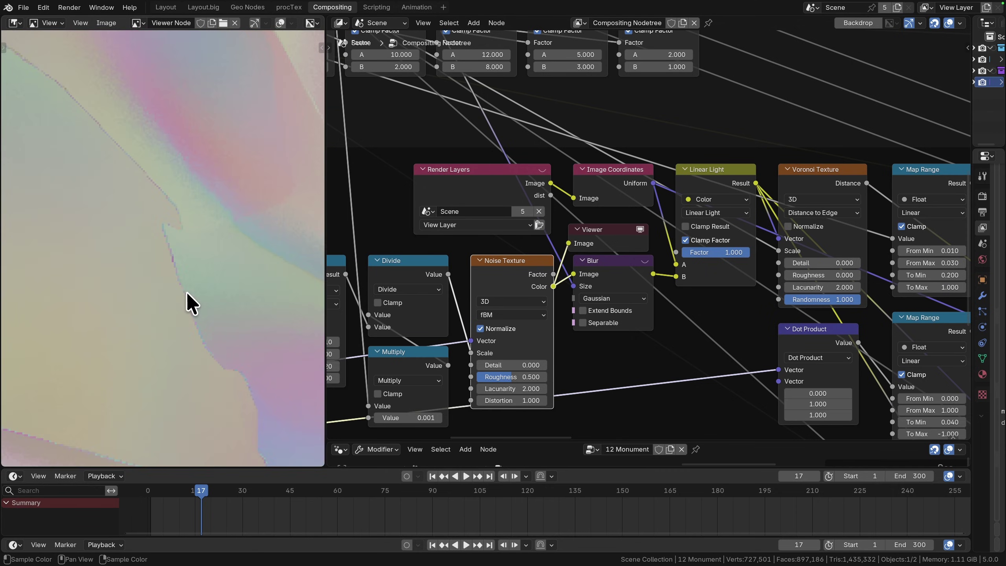
scroll(186, 291, "down", 2)
middle_click_drag(148, 318, 166, 241)
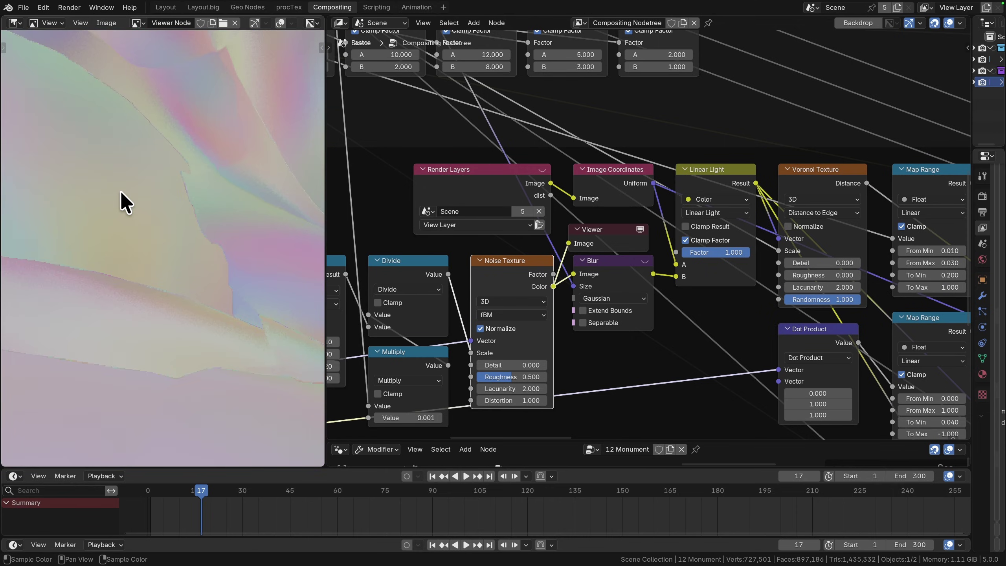
scroll(85, 283, "down", 4)
middle_click_drag(108, 286, 86, 256)
middle_click_drag(163, 312, 123, 242)
middle_click_drag(197, 308, 128, 301)
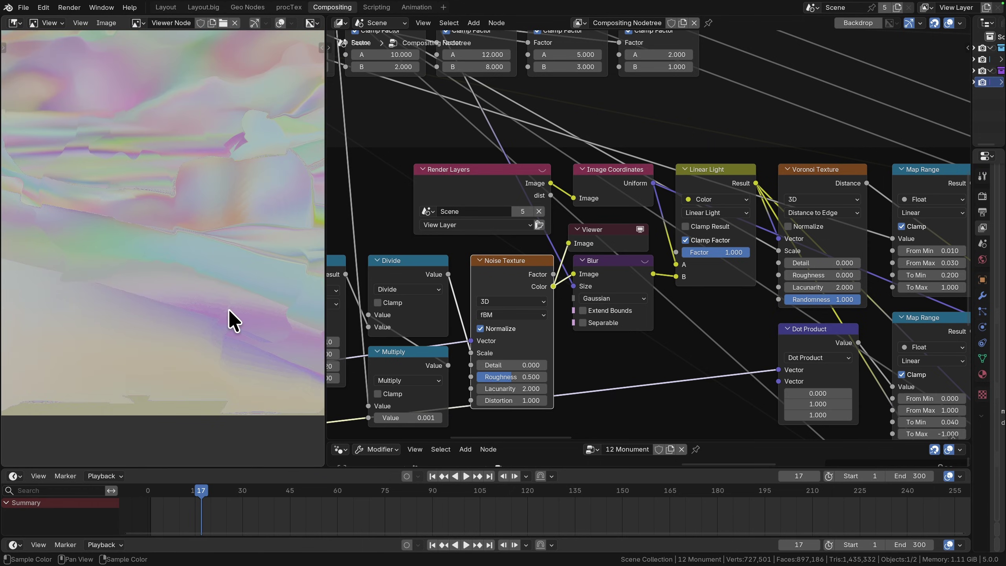
scroll(229, 310, "up", 4)
middle_click_drag(221, 305, 178, 206)
scroll(167, 272, "up", 2)
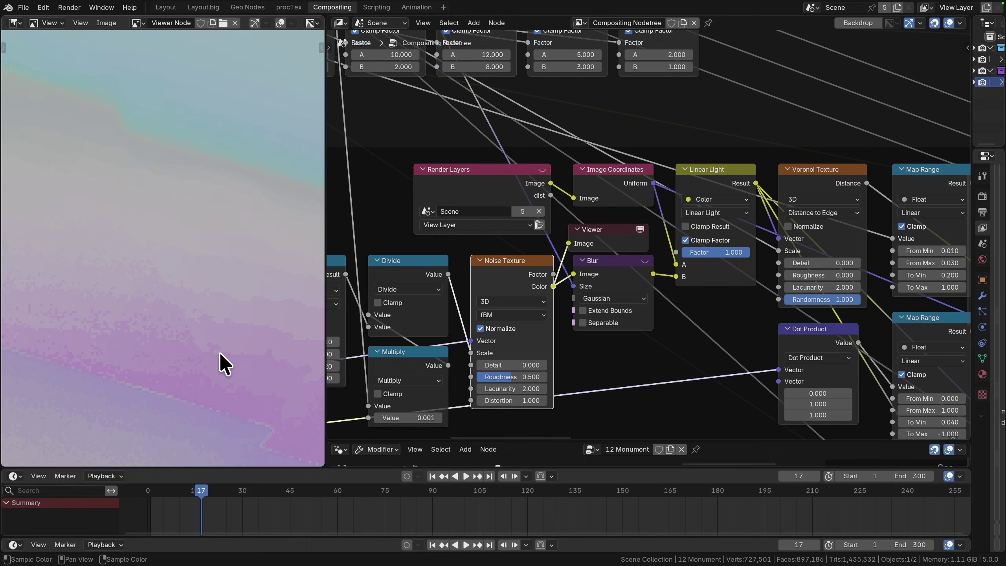
Preview the output of the Gaussian Blur node after the Noise Texture, in close-up and as the full image.
left_click(633, 272, "ctrl+shift")
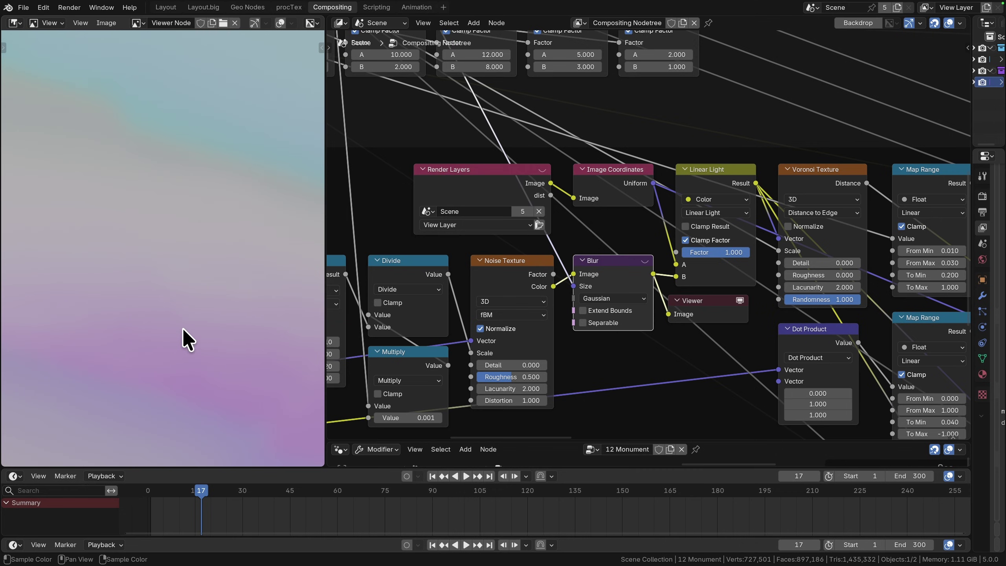
scroll(182, 328, "down", 6)
scroll(174, 260, "up", 1)
middle_click_drag(178, 271, 190, 368)
middle_click_drag(196, 330, 202, 362)
Preview the Render Layers Image pass followed by the Uniform output of the Image Coordinates node.
middle_click_drag(709, 305, 591, 324)
left_click(700, 188)
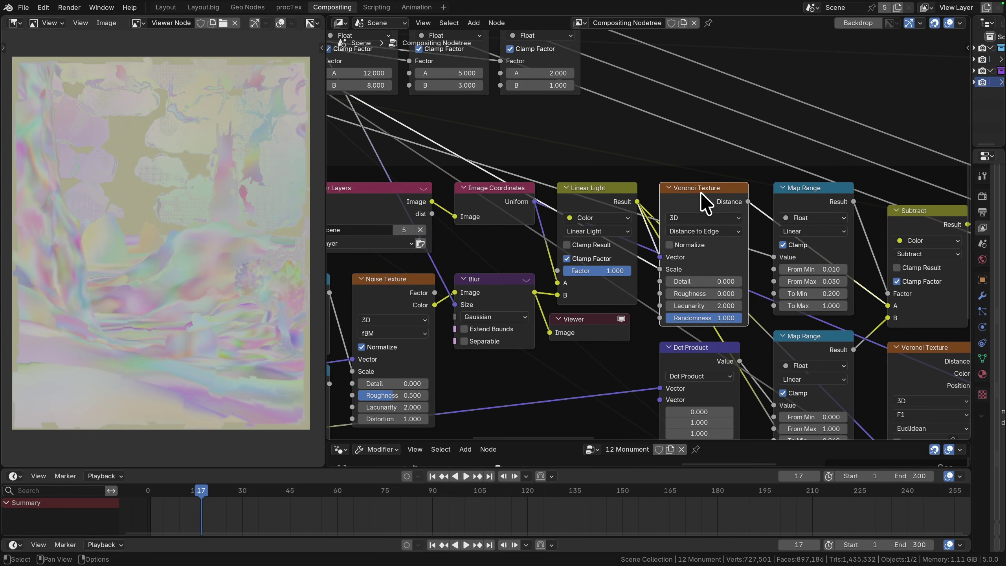
middle_click_drag(521, 222, 564, 226)
middle_click_drag(491, 210, 540, 213)
left_click(517, 207, "ctrl+shift")
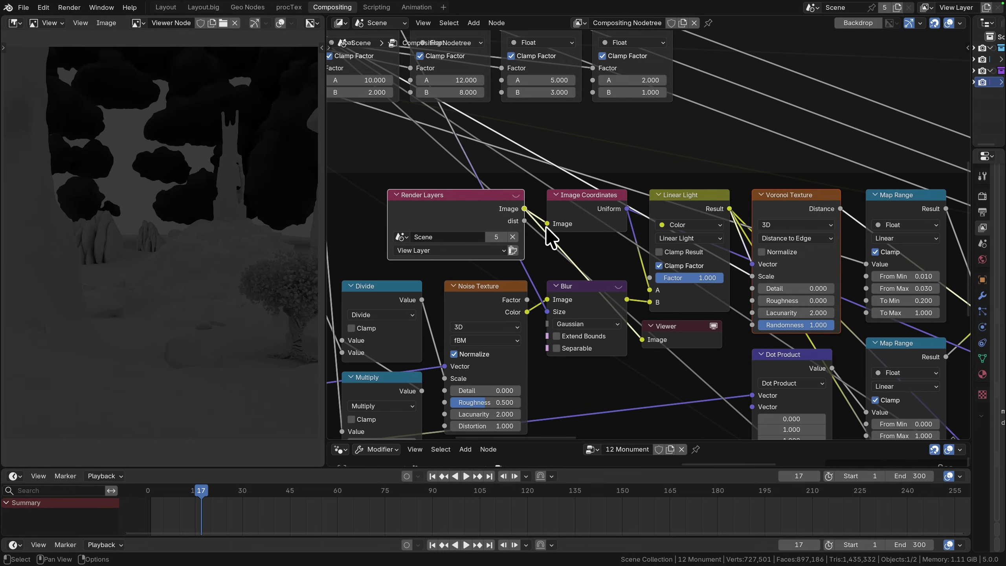
left_click(606, 209, "ctrl+shift")
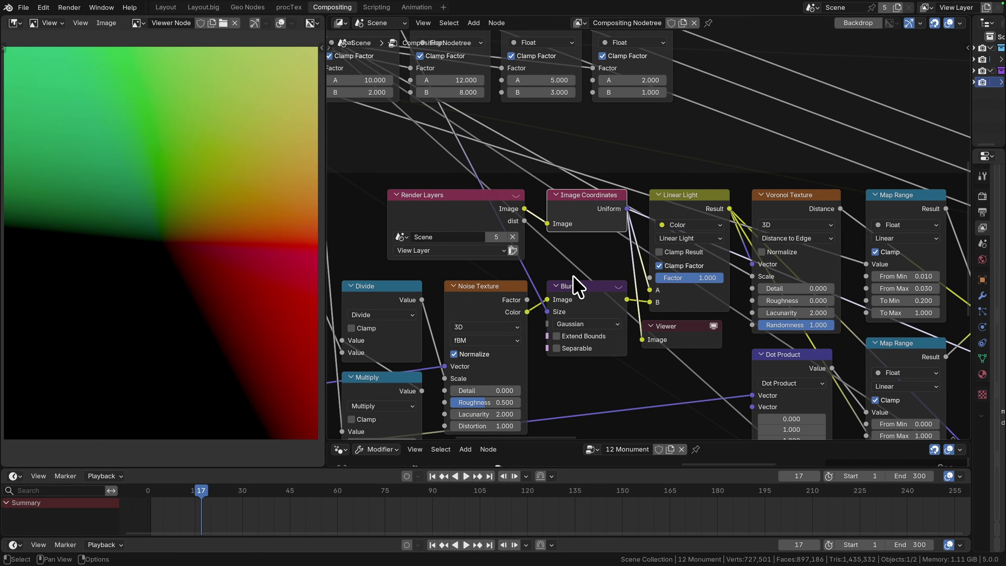
Examine how the Image Coordinates and Blur nodes feed the Linear Light node within the surrounding compositing tree.
middle_click_drag(516, 272, 647, 262)
scroll(535, 256, "down", 8)
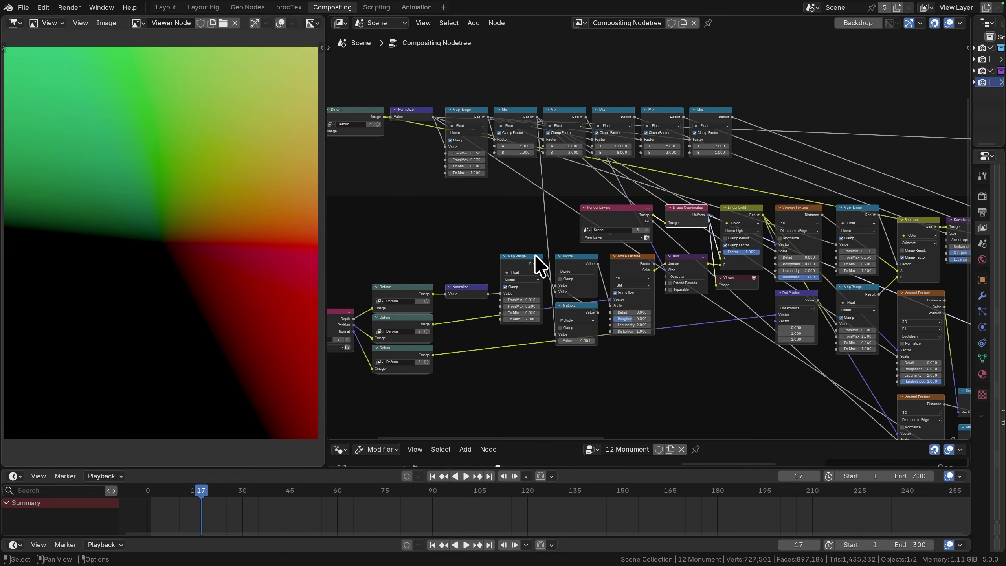
middle_click_drag(635, 220, 437, 277)
scroll(437, 277, "up", 3)
middle_click_drag(517, 284, 495, 251)
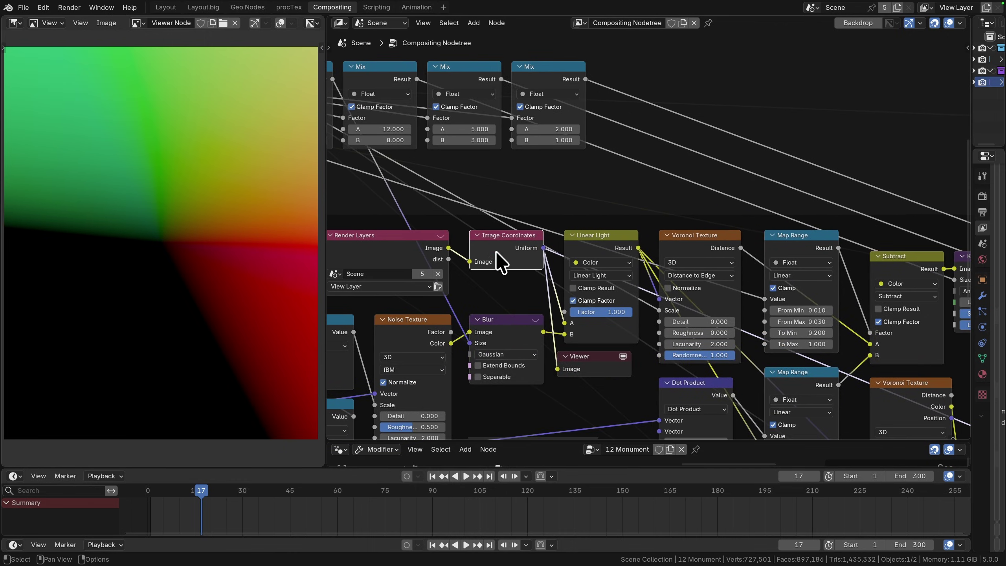
left_click(474, 268)
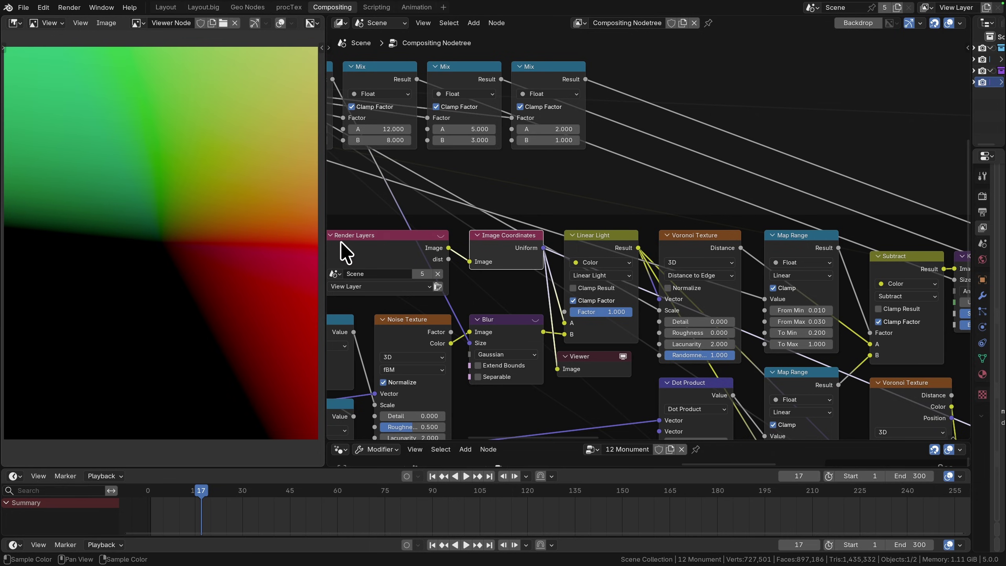
mouse_move(552, 239)
middle_mouse_down()
mouse_move(511, 229)
mouse_move(545, 229)
middle_mouse_up()
middle_click_drag(509, 270, 577, 236)
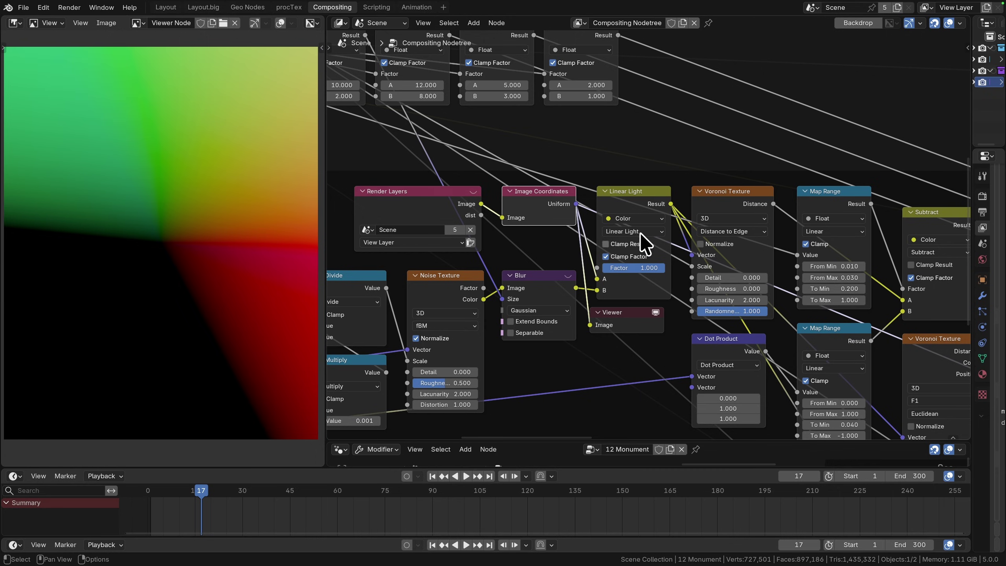
Preview the Linear Light result followed by the Distance output of the Distance to Edge Voronoi Texture.
middle_click_drag(667, 222, 602, 220)
left_click(596, 207, "ctrl+shift")
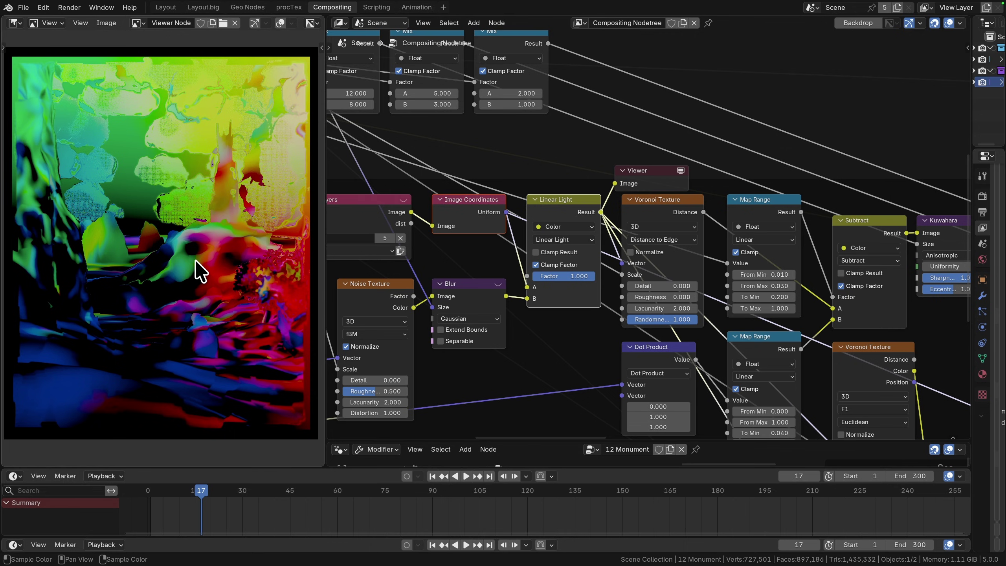
middle_click_drag(626, 277, 534, 309)
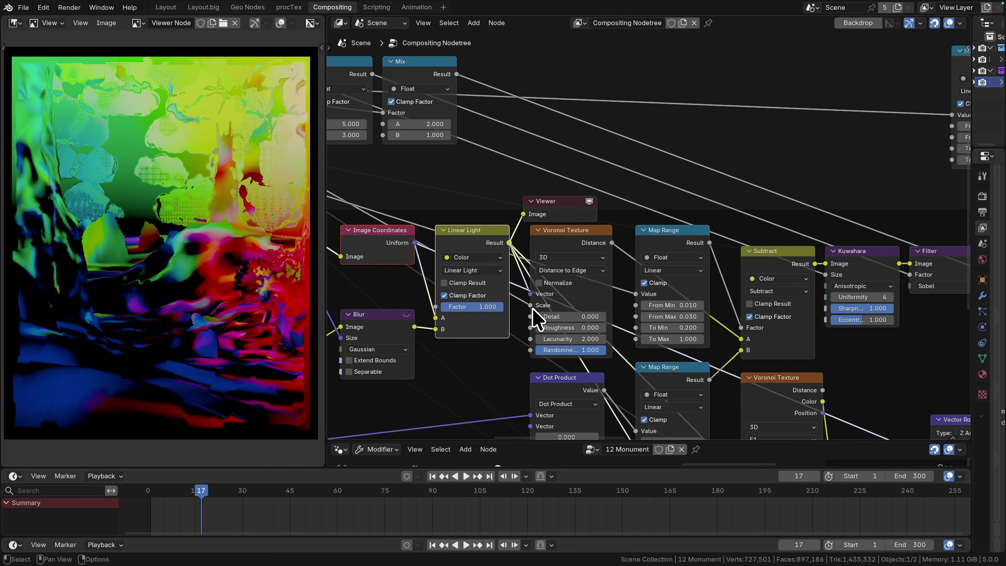
left_click(576, 241, "ctrl+shift")
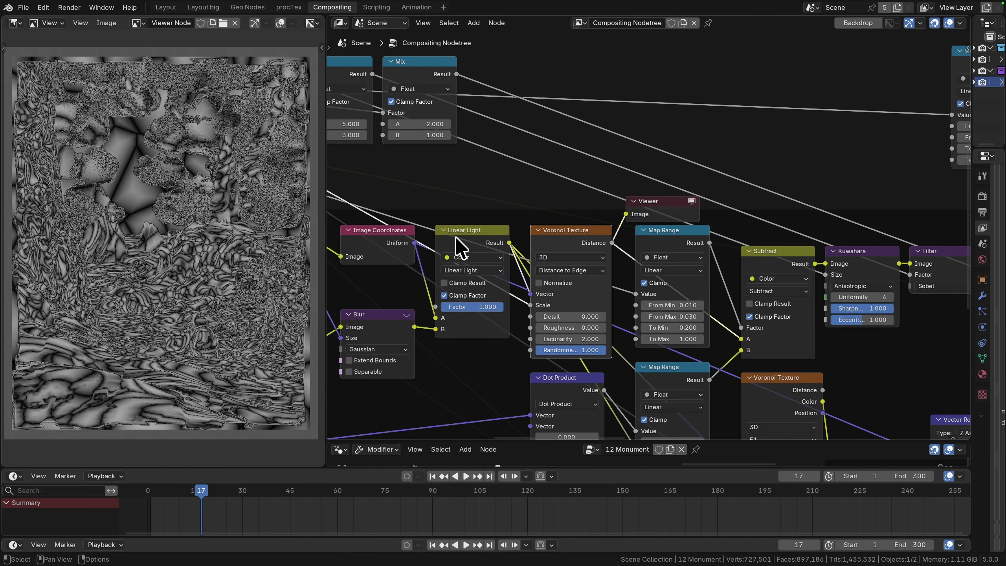
middle_click_drag(436, 233, 585, 219)
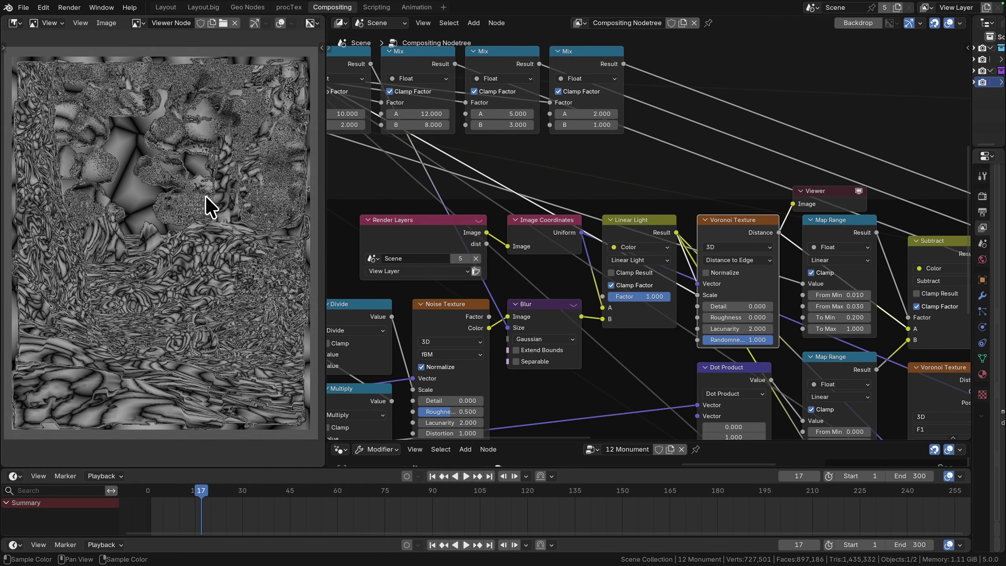
Preview the Dot Product Value output followed by the Subtract result that uses both Map Range nodes.
middle_click_drag(699, 246, 499, 227)
scroll(562, 234, "down", 2)
scroll(498, 227, "up", 2)
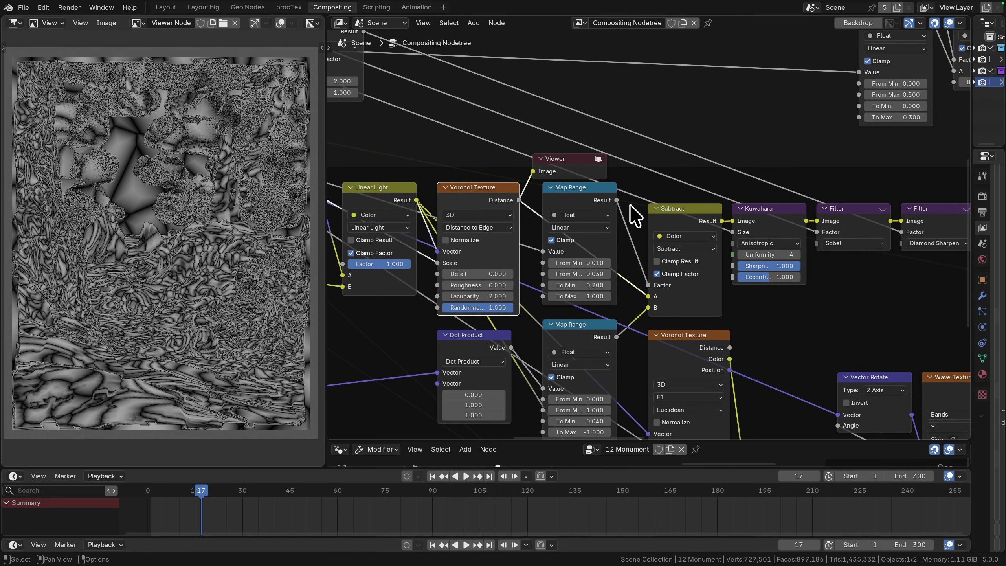
scroll(689, 212, "down", 1)
middle_click_drag(689, 212, 669, 164)
scroll(669, 164, "down", 3)
middle_click_drag(353, 309, 563, 238)
scroll(563, 237, "up", 1)
middle_click_drag(500, 254, 385, 308)
scroll(510, 292, "up", 7)
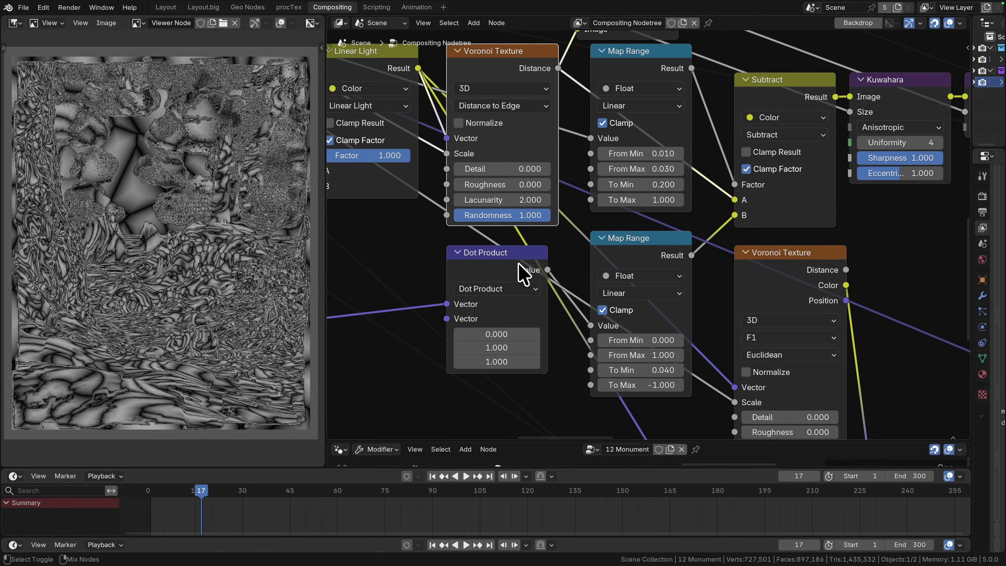
left_click(518, 263, "ctrl+shift")
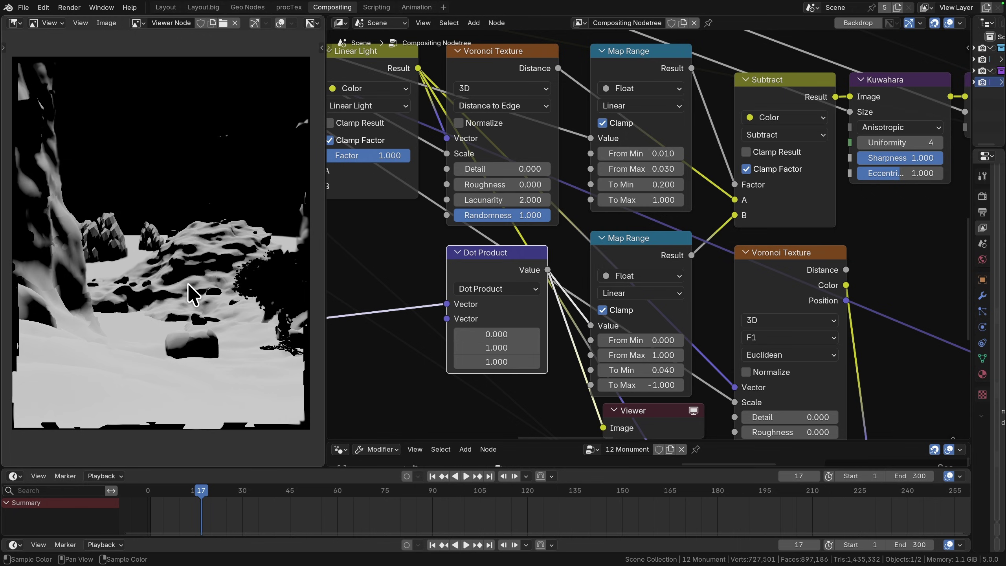
left_click(664, 131, "ctrl+shift")
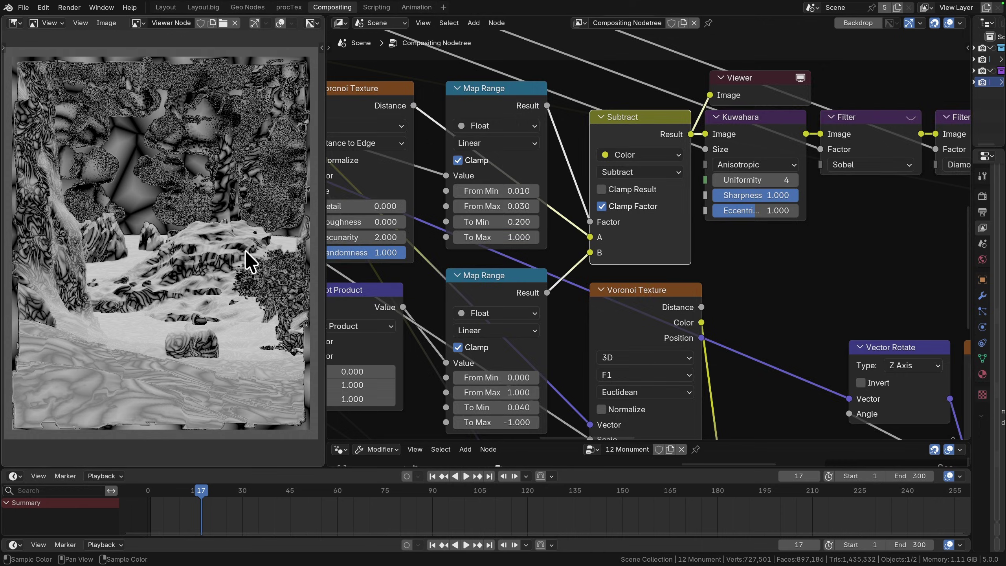
Preview the Kuwahara node directly after Subtract, in close-up and across the lower part of the landscape.
middle_click_drag(803, 182, 533, 286)
scroll(467, 286, "up", 1)
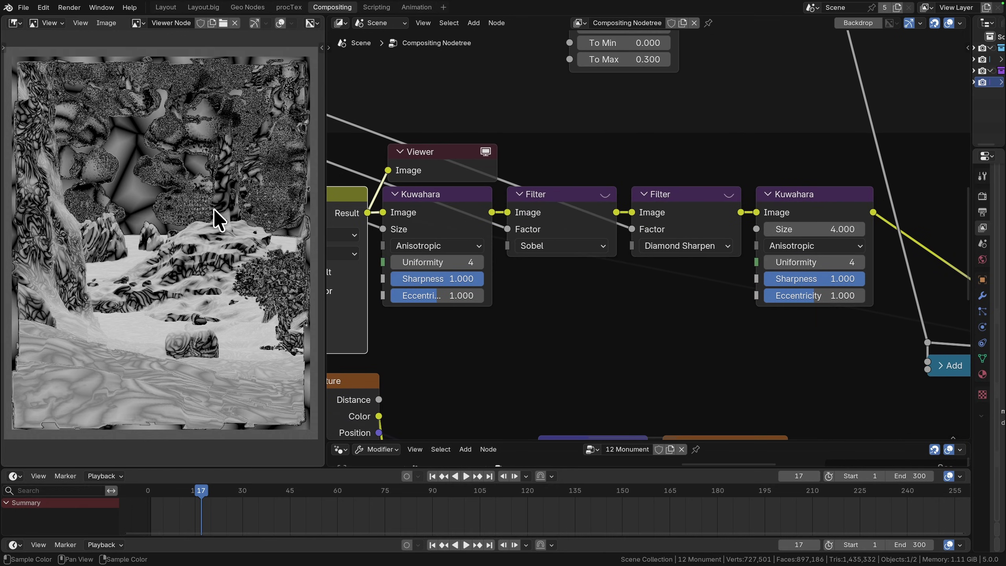
left_click(468, 203, "ctrl+shift")
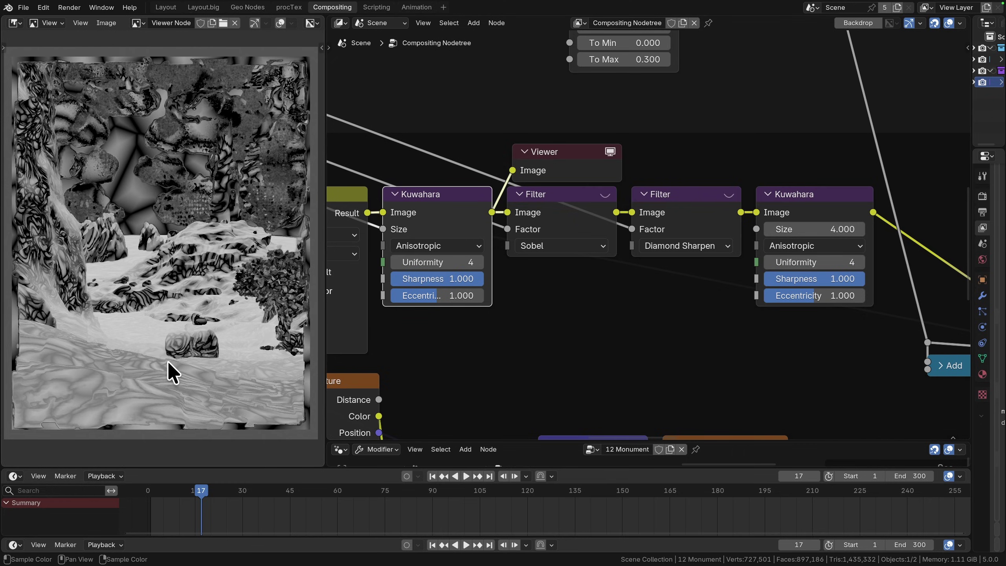
scroll(116, 327, "up", 4)
middle_click_drag(117, 330, 135, 259)
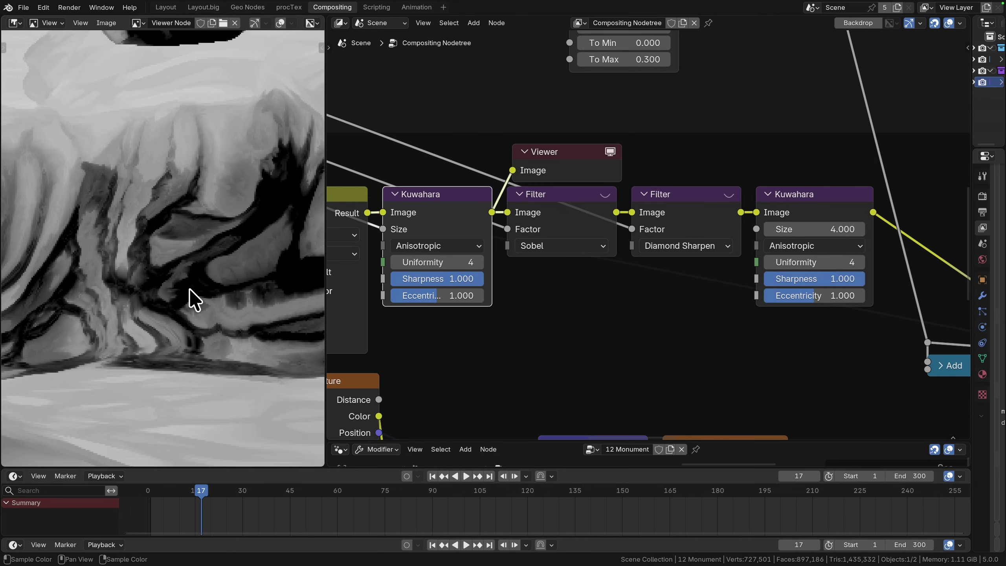
scroll(191, 290, "down", 6)
middle_click_drag(220, 219, 170, 358)
scroll(118, 329, "down", 2)
scroll(119, 272, "down", 3)
middle_click_drag(146, 273, 214, 183)
middle_click_drag(153, 211, 199, 119)
middle_click_drag(167, 337, 215, 225)
Preview the Sobel Filter output, covering the foreground boulder, the rock spires and the shapes in the sky.
scroll(568, 219, "up", 1)
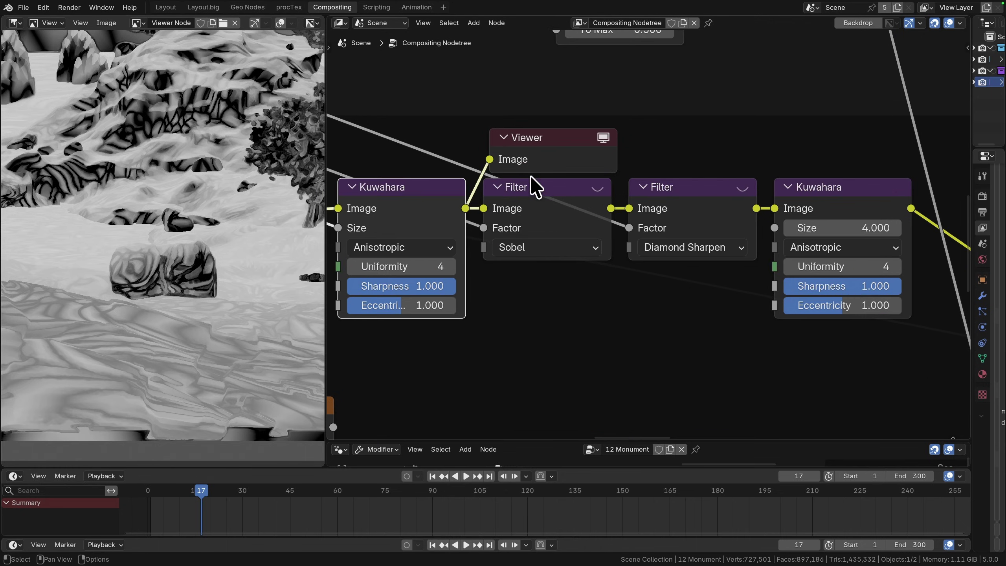
left_click(588, 209, "ctrl+shift")
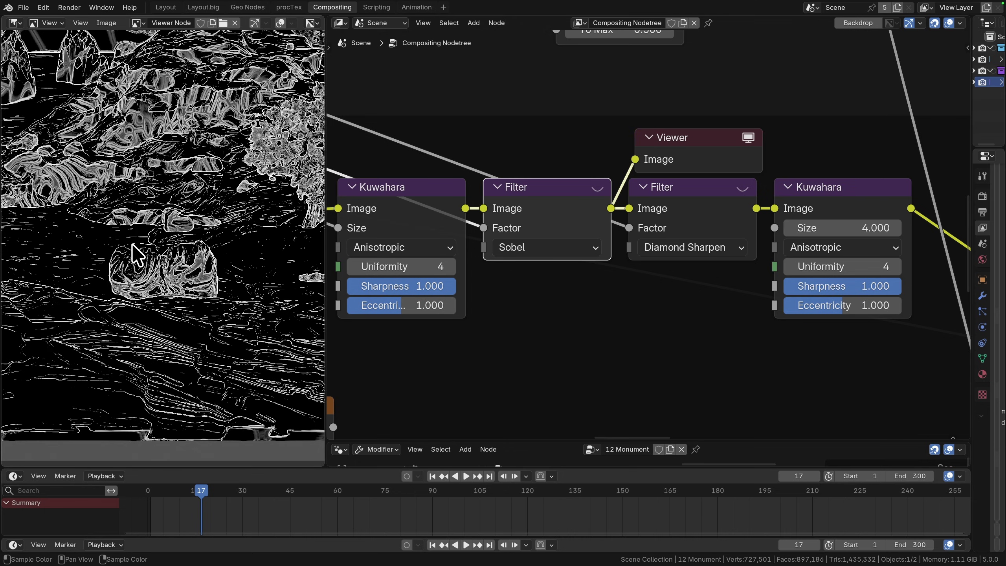
scroll(94, 322, "down", 1)
middle_click_drag(75, 318, 199, 359)
scroll(139, 311, "up", 2)
middle_click_drag(135, 295, 36, 464)
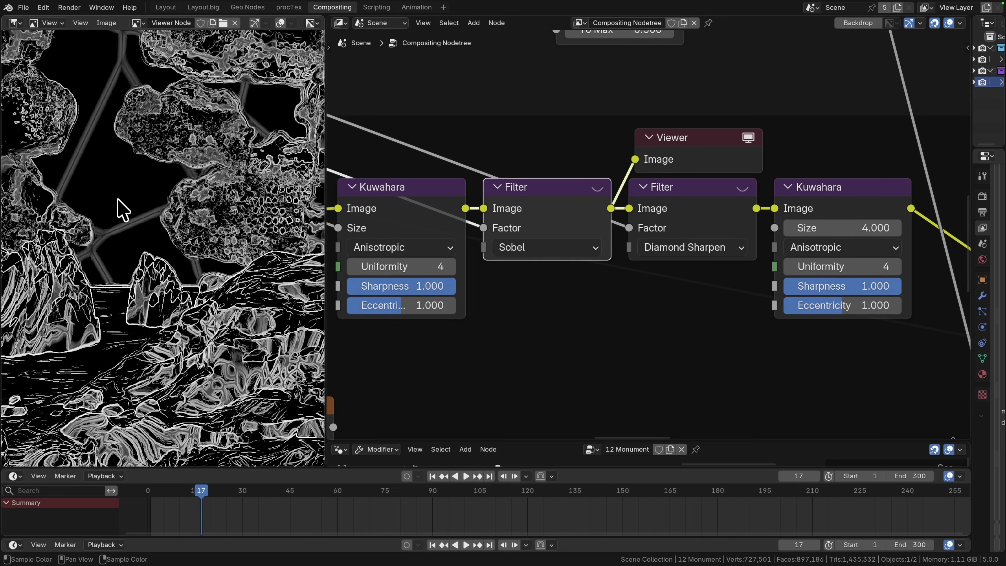
scroll(118, 201, "down", 4)
middle_click_drag(206, 304, 227, 311)
Preview the Diamond Sharpen Filter output, in close-up and around the foreground boulder.
middle_click_drag(566, 285, 429, 308)
middle_click_drag(170, 254, 257, 293, "ctrl")
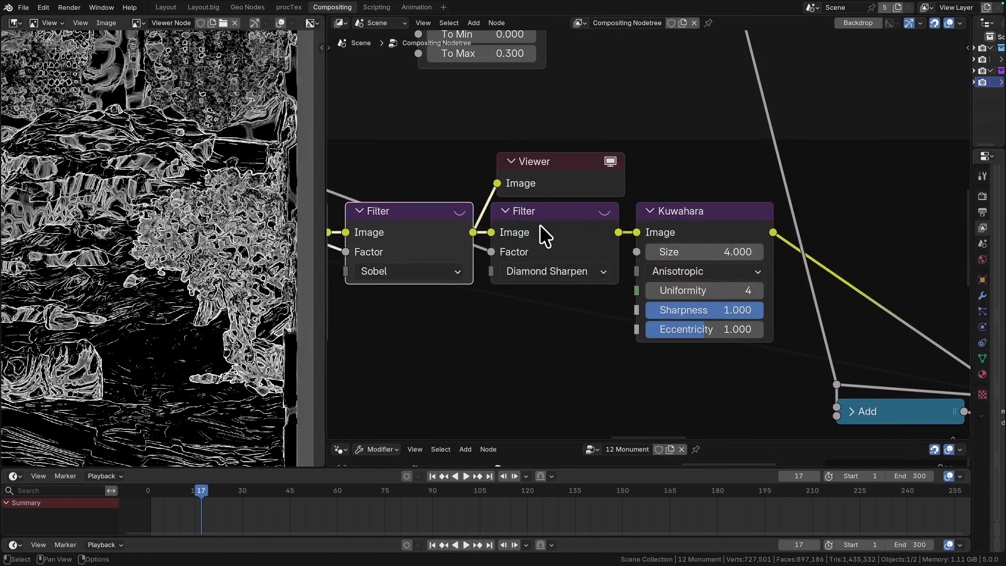
left_click(571, 232, "ctrl+shift")
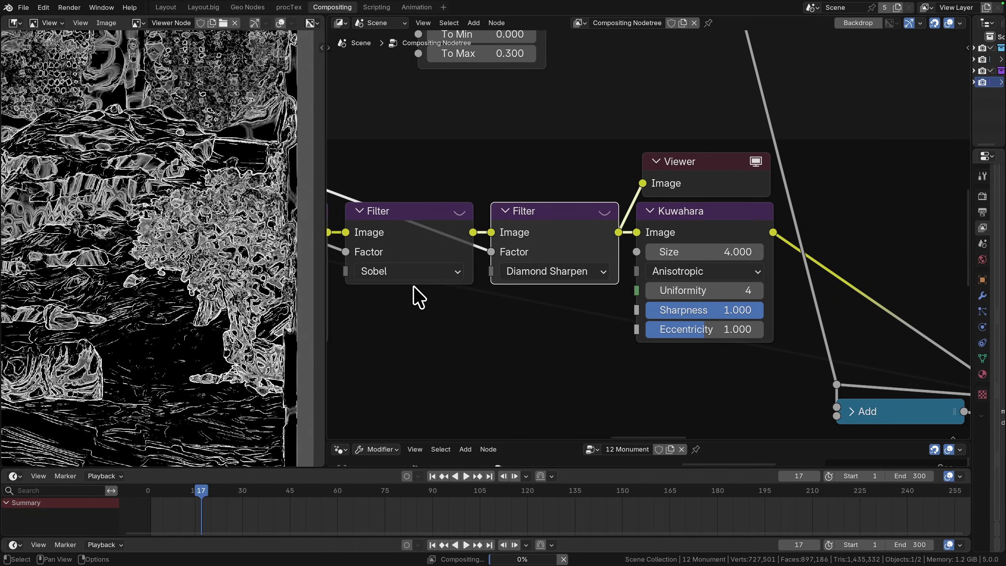
scroll(414, 285, "left", 4)
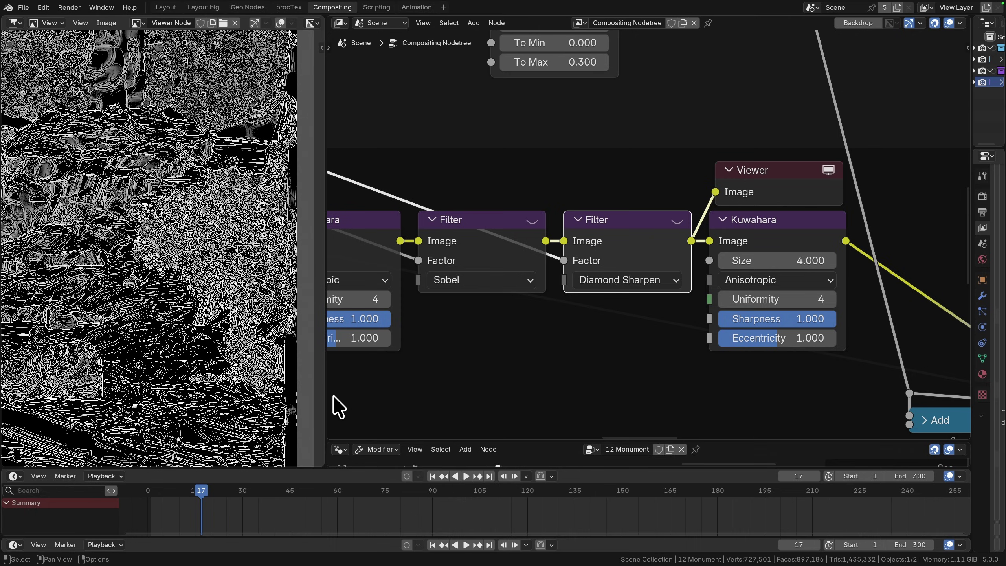
scroll(119, 382, "up", 5)
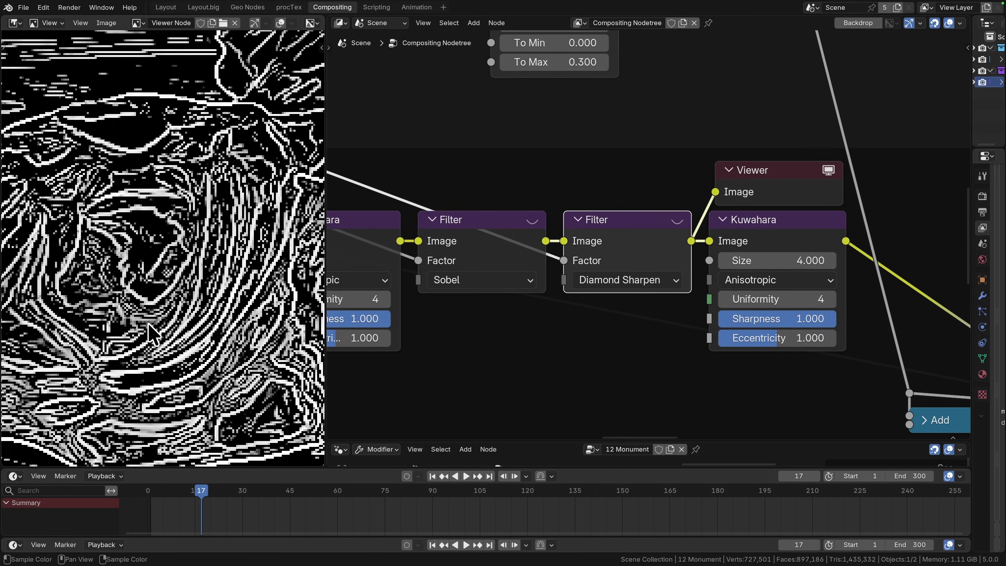
scroll(118, 278, "down", 6)
middle_click_drag(177, 294, 119, 300)
Preview the second Kuwahara node after the Diamond Sharpen Filter and examine its line work on the foreground boulder in close-up.
middle_click_drag(551, 297, 472, 297)
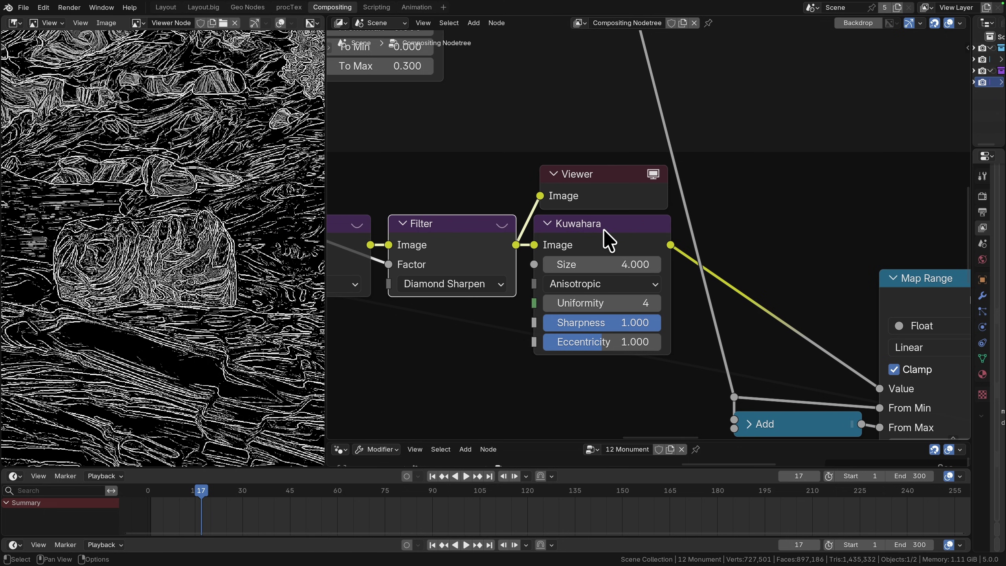
left_click(645, 246, "ctrl+shift")
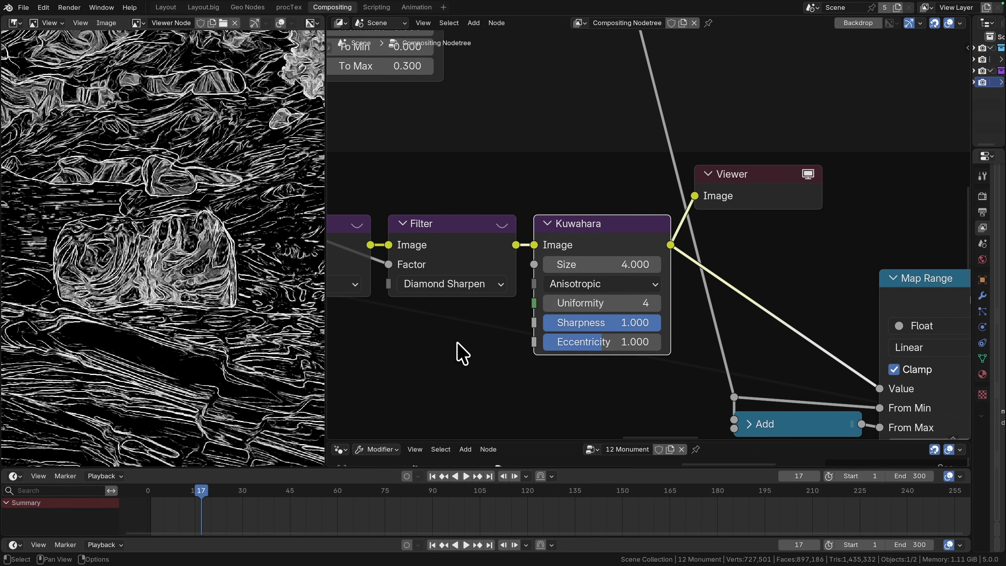
middle_click_drag(164, 333, 250, 334)
scroll(207, 335, "left", 5)
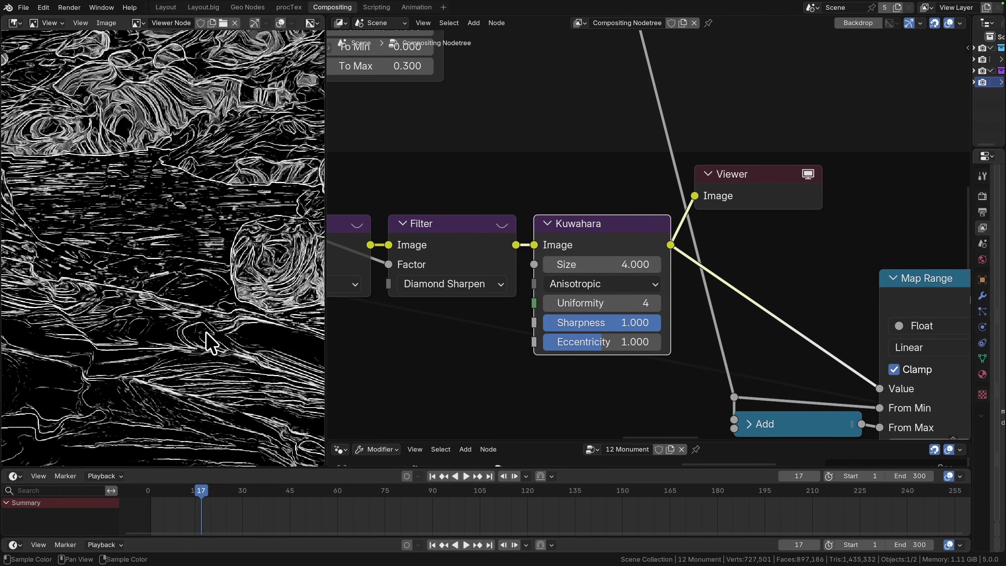
scroll(301, 318, "down", 2)
middle_click_drag(289, 307, 180, 301)
scroll(174, 325, "up", 3)
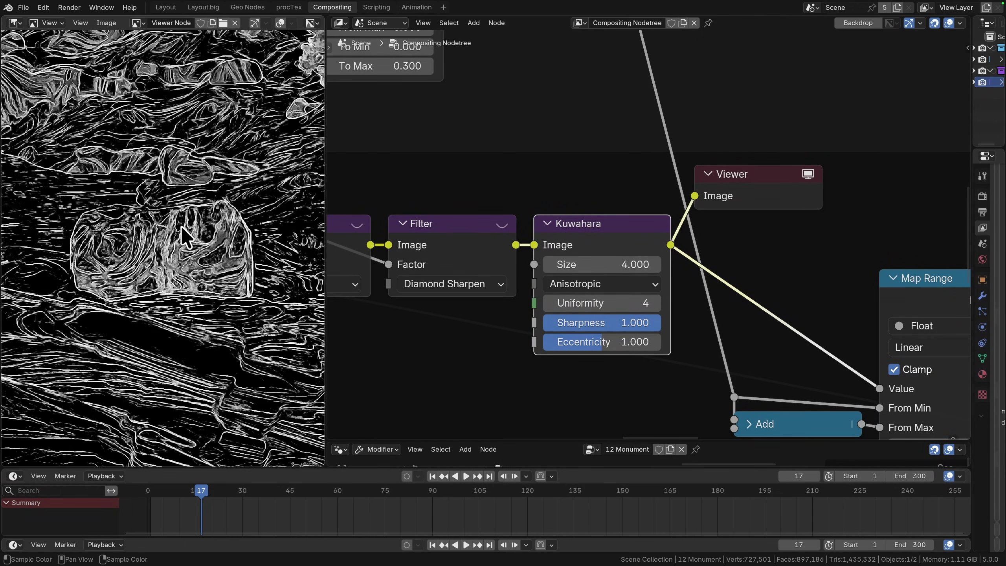
scroll(200, 236, "up", 2)
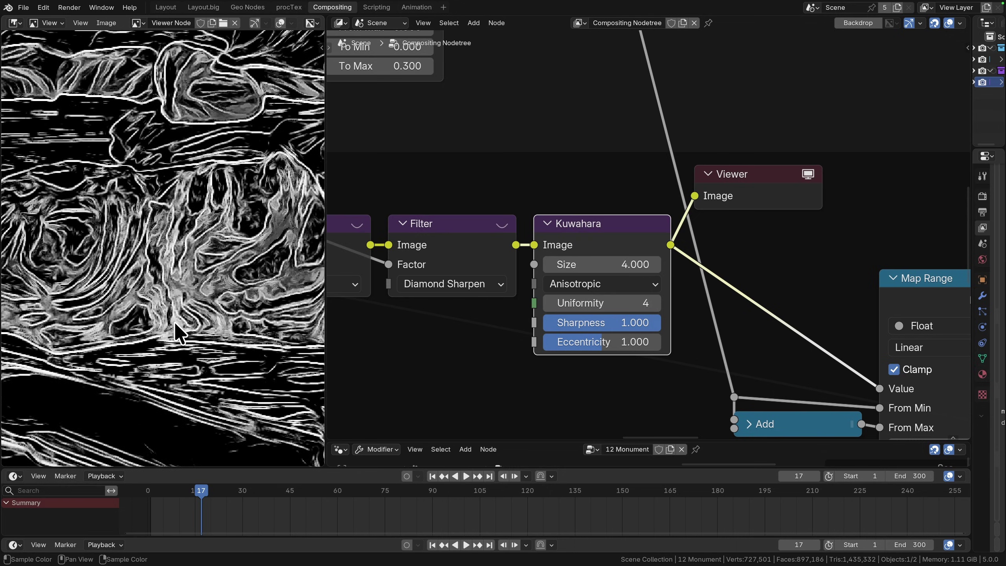
scroll(151, 284, "left", 4)
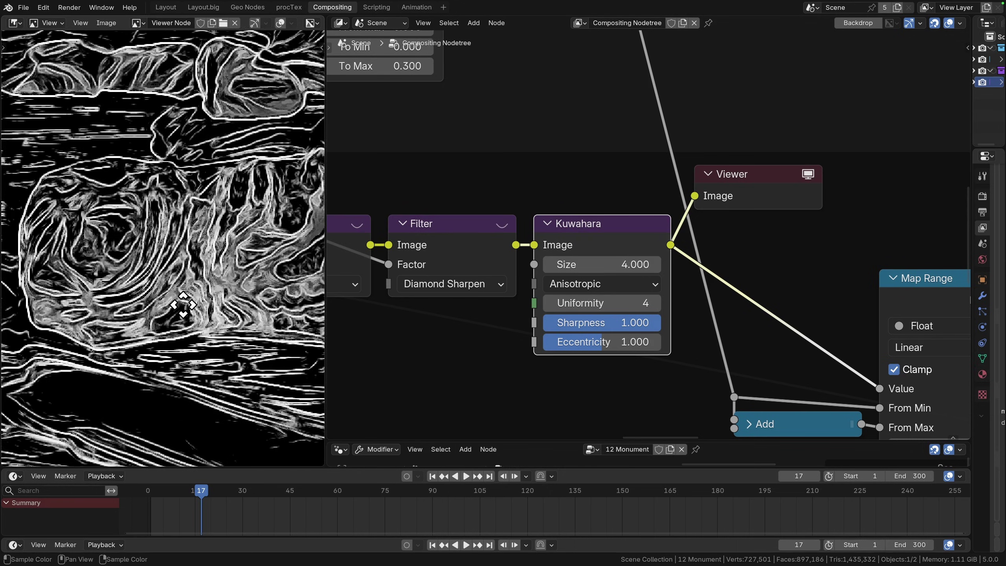
scroll(167, 357, "left", 4)
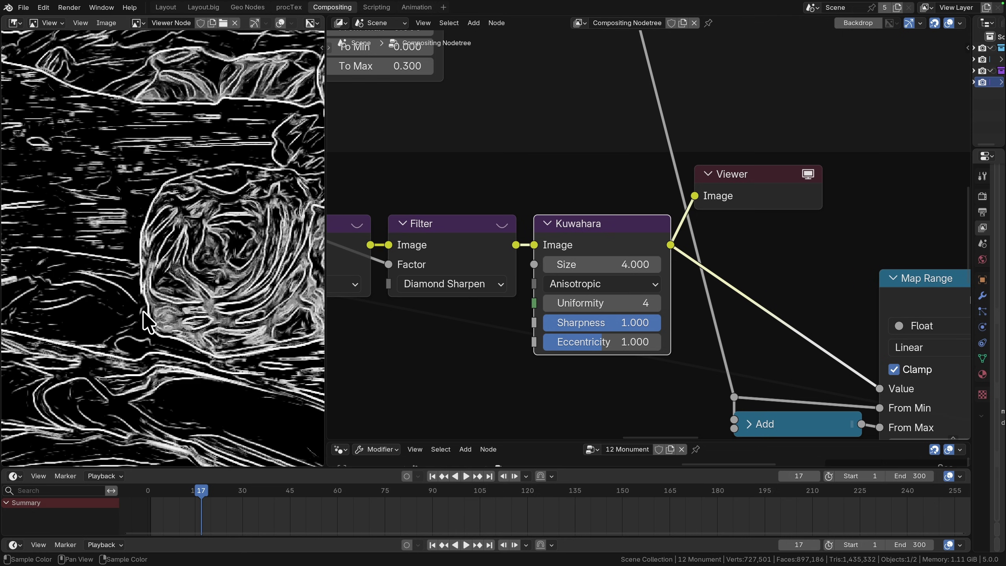
Examine the second Kuwahara output on the tall formation at the image's left edge.
scroll(80, 313, "down", 3)
middle_click_drag(71, 325, 180, 307)
scroll(128, 309, "down", 3)
middle_click_drag(129, 347, 204, 367)
scroll(166, 367, "up", 3)
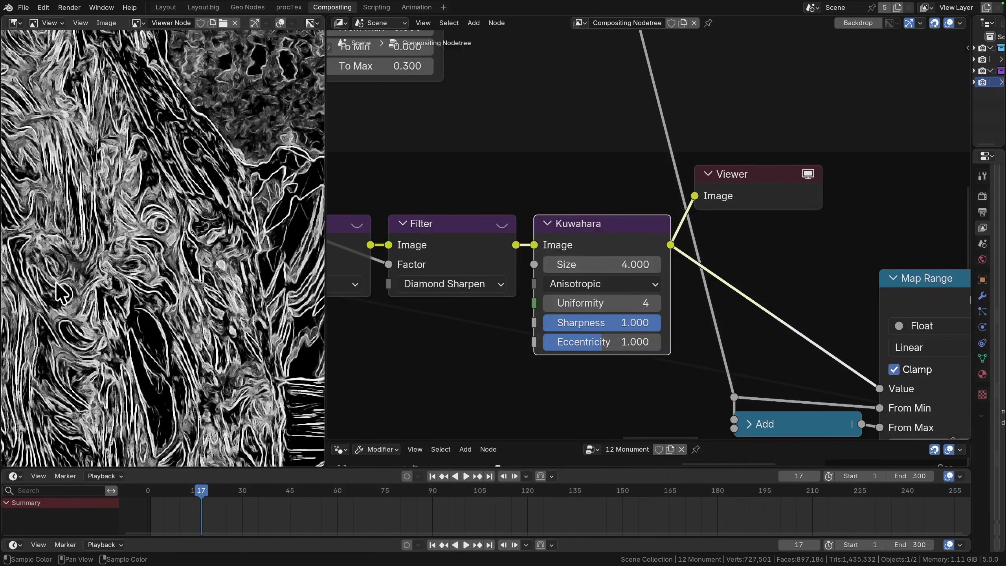
scroll(162, 320, "down", 3)
middle_click_drag(166, 333, 160, 308)
Preview the Map Range result after the second Kuwahara node and inspect the thresholded strokes on the tall left-hand formation.
middle_click_drag(741, 283, 505, 247)
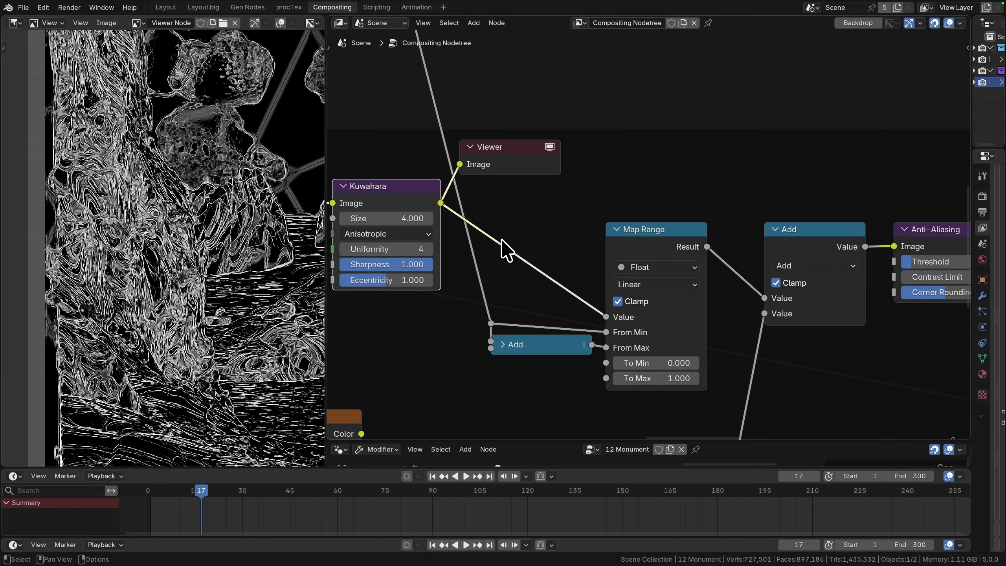
left_click(670, 239, "ctrl+shift")
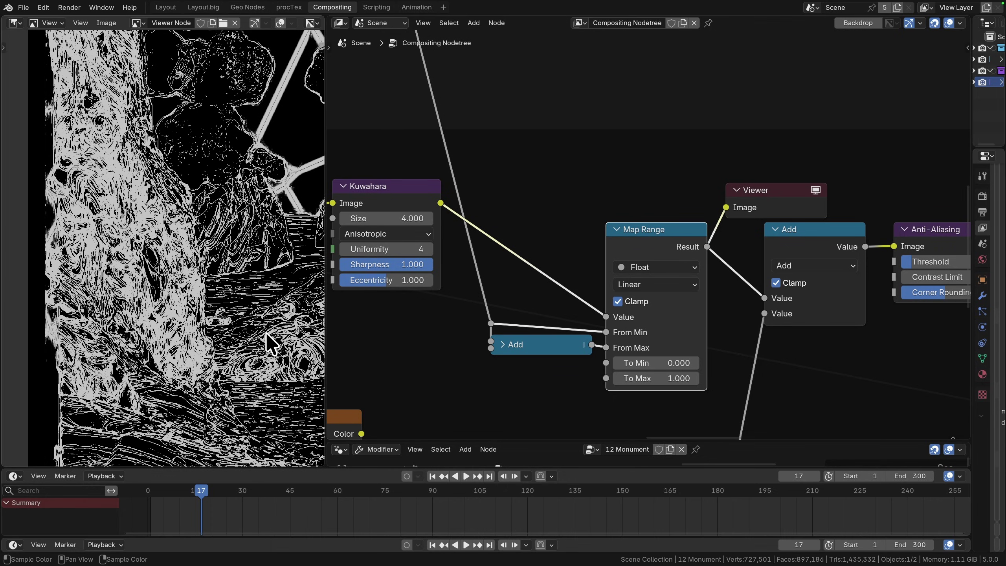
scroll(142, 315, "up", 4)
middle_click_drag(88, 231, 198, 255)
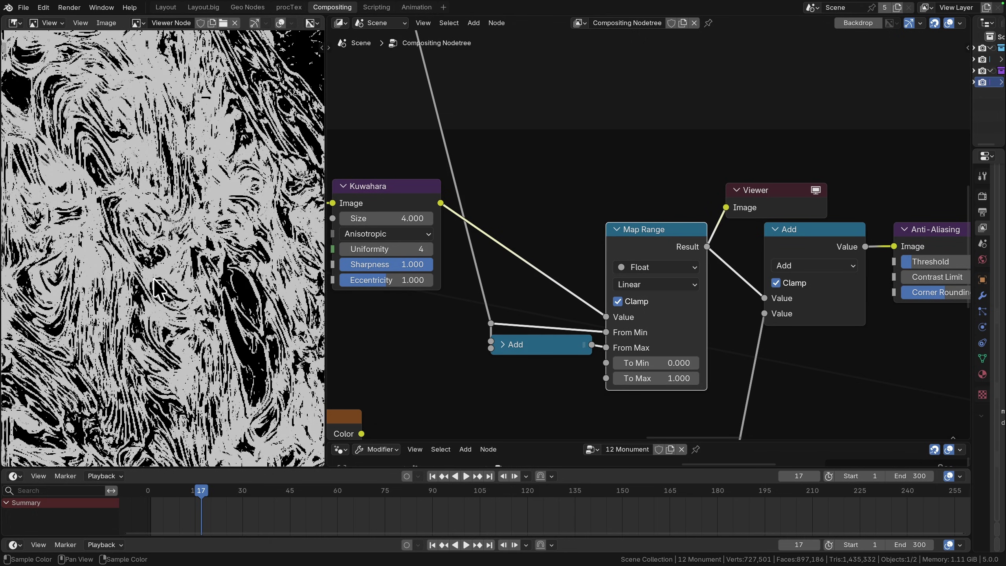
scroll(258, 375, "down", 4)
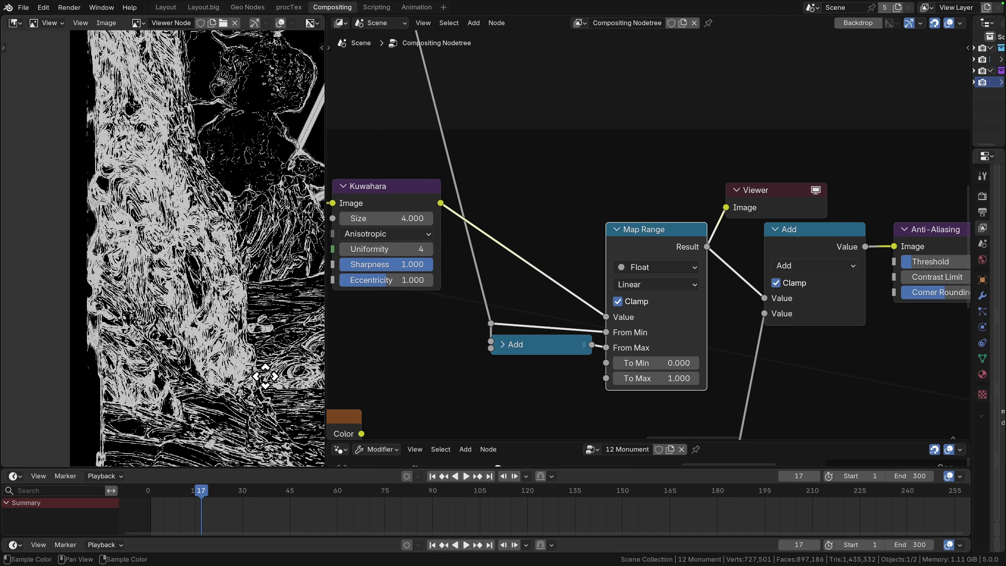
middle_click_drag(266, 375, 56, 262)
scroll(164, 339, "down", 2)
middle_click_drag(164, 339, 240, 324)
middle_click_drag(71, 318, 121, 327)
scroll(460, 371, "down", 5)
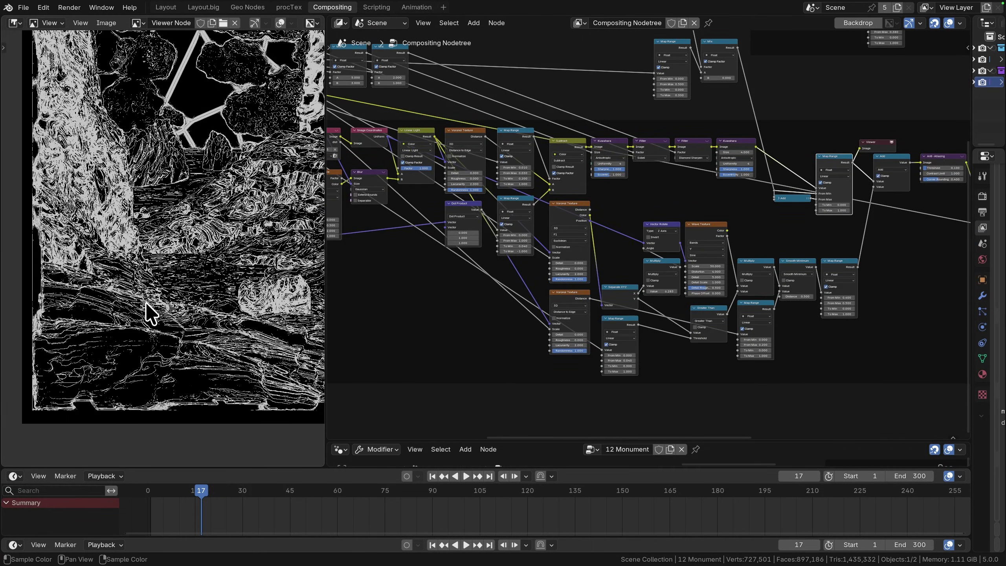
Inspect the Map Range line work on the foreground boulder, the hillside and the dotted shapes above it.
middle_click_drag(203, 343, 91, 329)
scroll(170, 352, "up", 3)
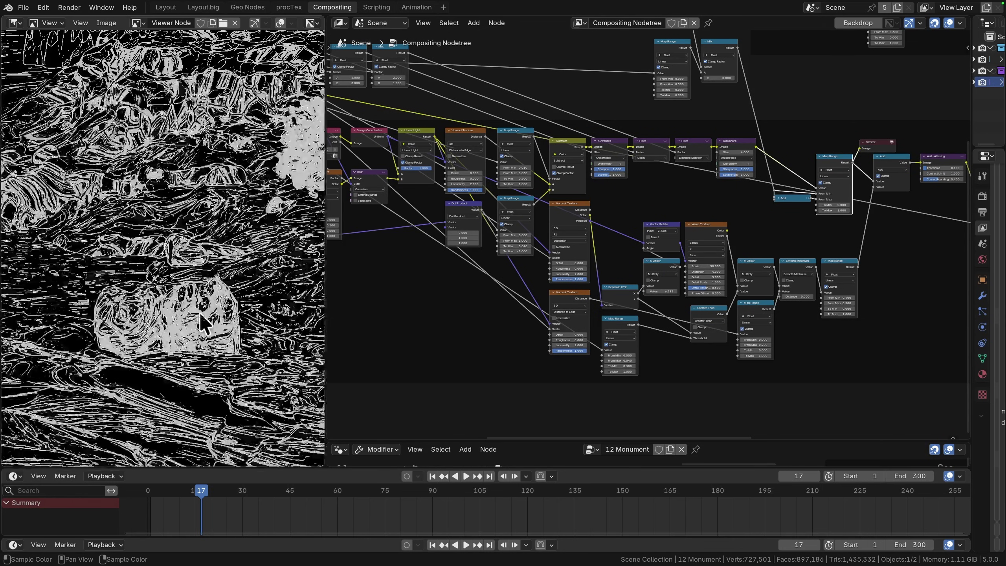
middle_click_drag(217, 322, 151, 332)
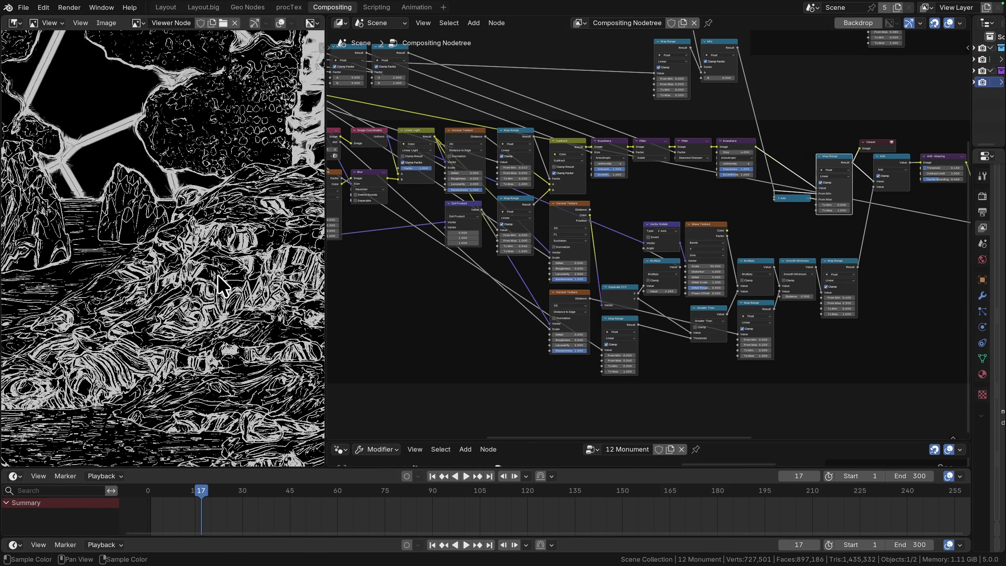
middle_click_drag(217, 275, 214, 321)
scroll(214, 321, "up", 4)
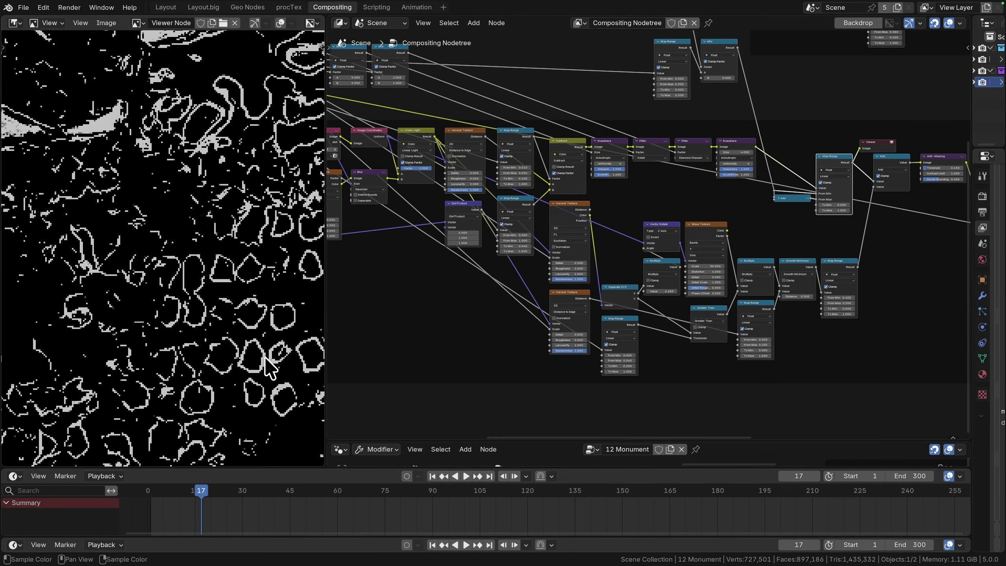
Examine the Map Range strokes across the hillside and rock spires, ending with the full image.
scroll(204, 270, "down", 6)
middle_click_drag(204, 332, 211, 248)
scroll(217, 318, "up", 3)
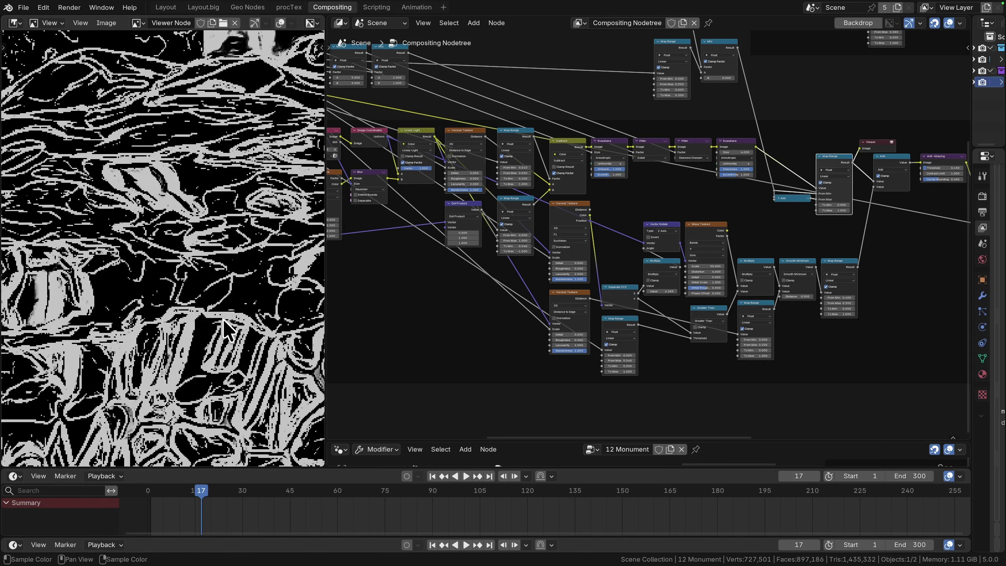
scroll(173, 361, "down", 1)
scroll(174, 360, "down", 3)
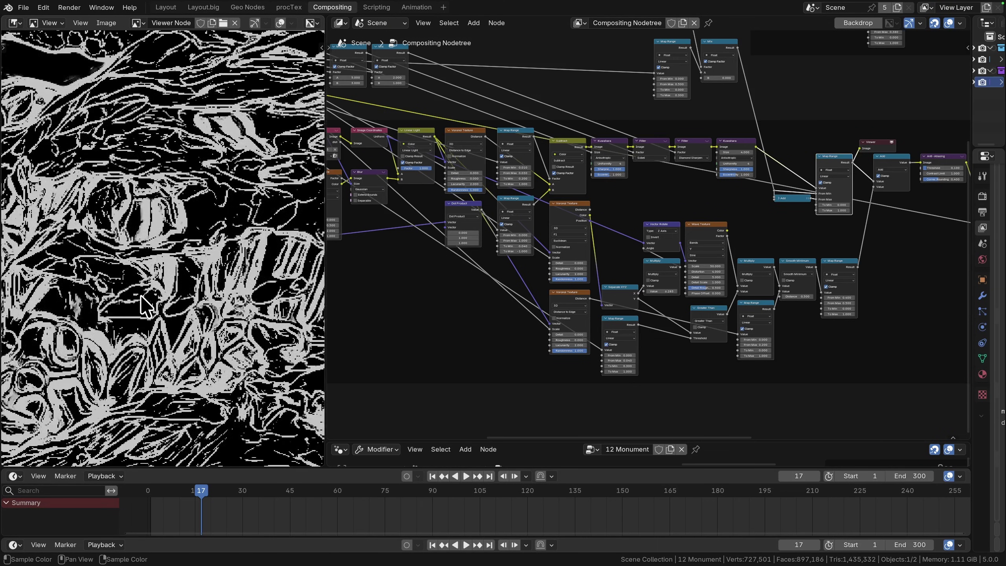
scroll(147, 305, "down", 3)
middle_click_drag(161, 334, 202, 323)
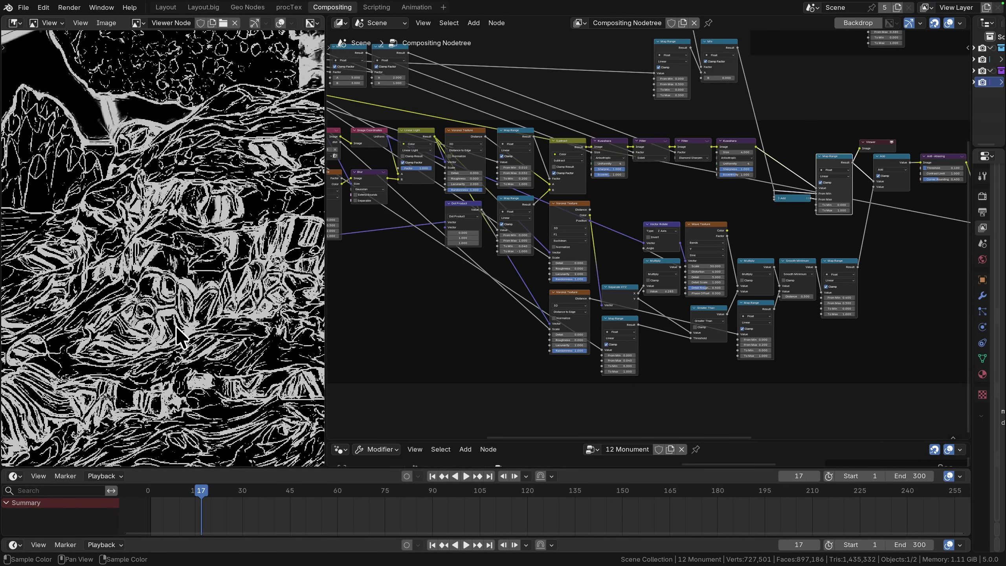
scroll(131, 369, "down", 2)
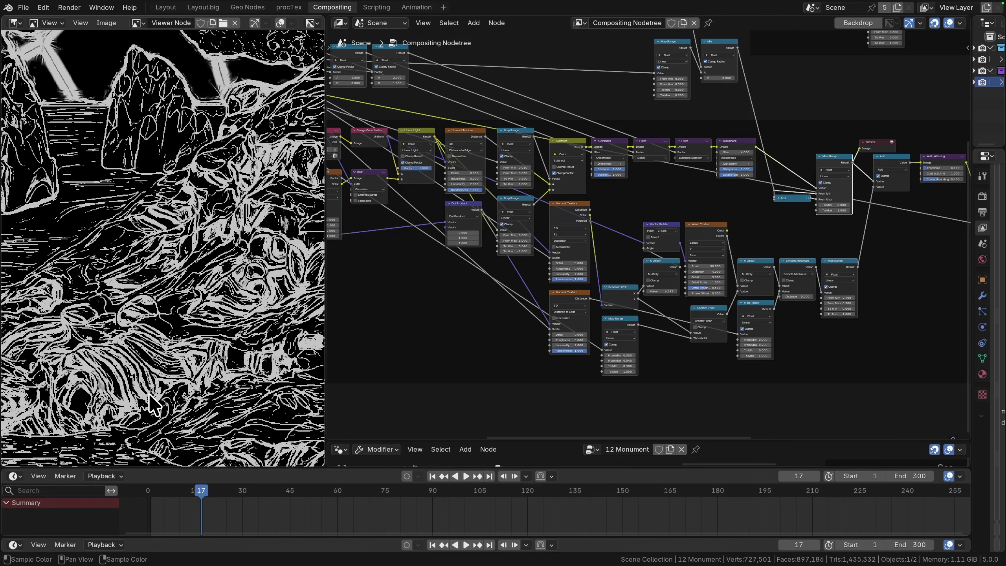
scroll(130, 332, "down", 4)
middle_click_drag(133, 325, 174, 367)
scroll(195, 166, "down", 3)
middle_click_drag(195, 166, 174, 209)
Examine the Add node that merges the line work with the hatching branch, and trace that branch back to its source nodes.
scroll(879, 184, "up", 4)
middle_click_drag(880, 184, 526, 249)
left_click(531, 204)
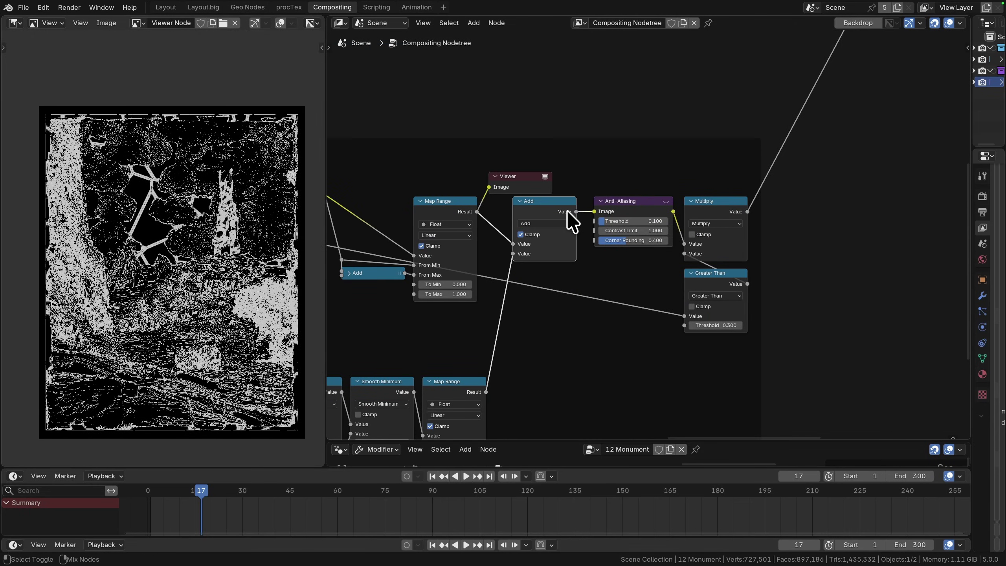
scroll(557, 246, "down", 1)
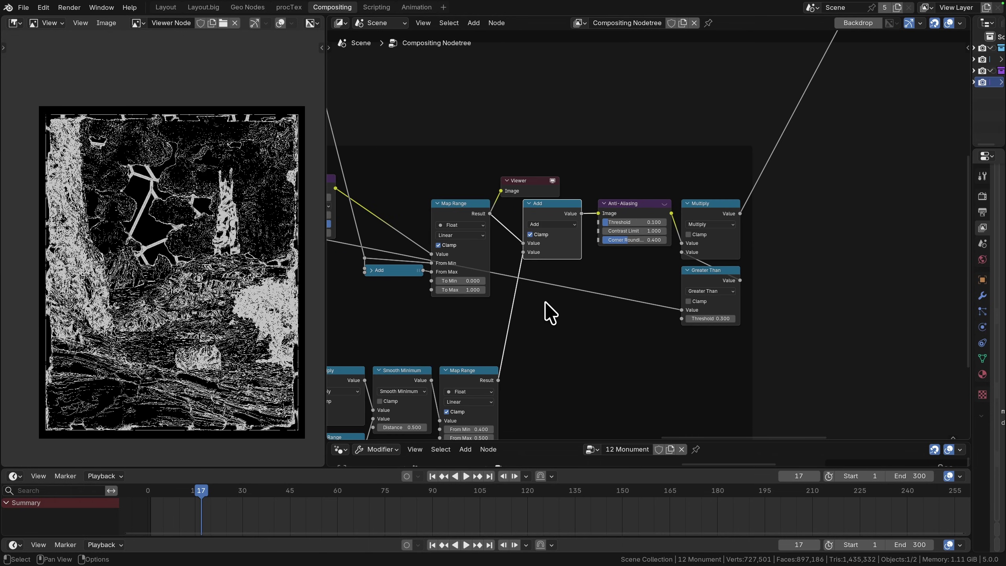
scroll(545, 302, "down", 1)
middle_click_drag(470, 345, 643, 277)
middle_click_drag(505, 287, 593, 254)
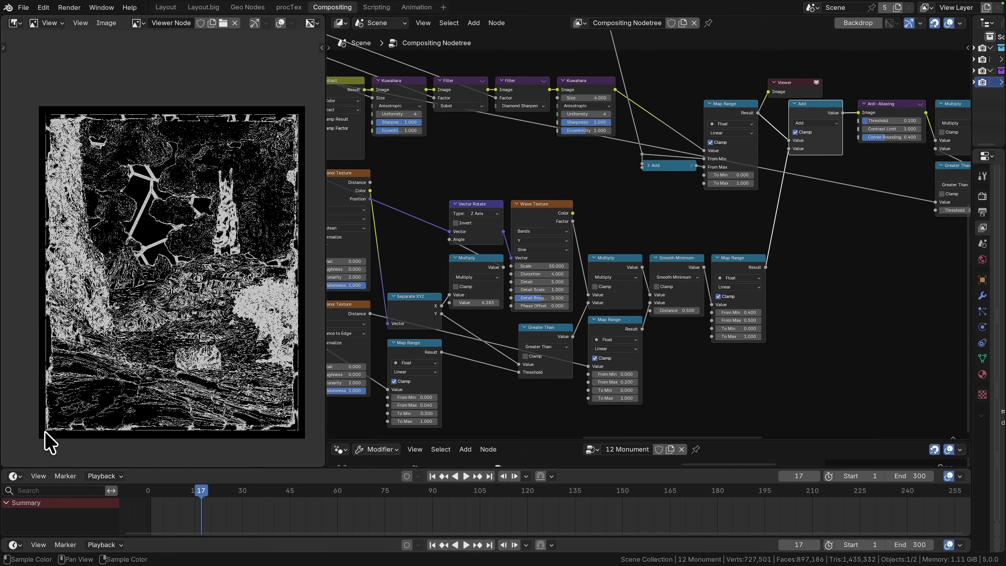
middle_click_drag(481, 195, 572, 192)
middle_click_drag(369, 142, 524, 165)
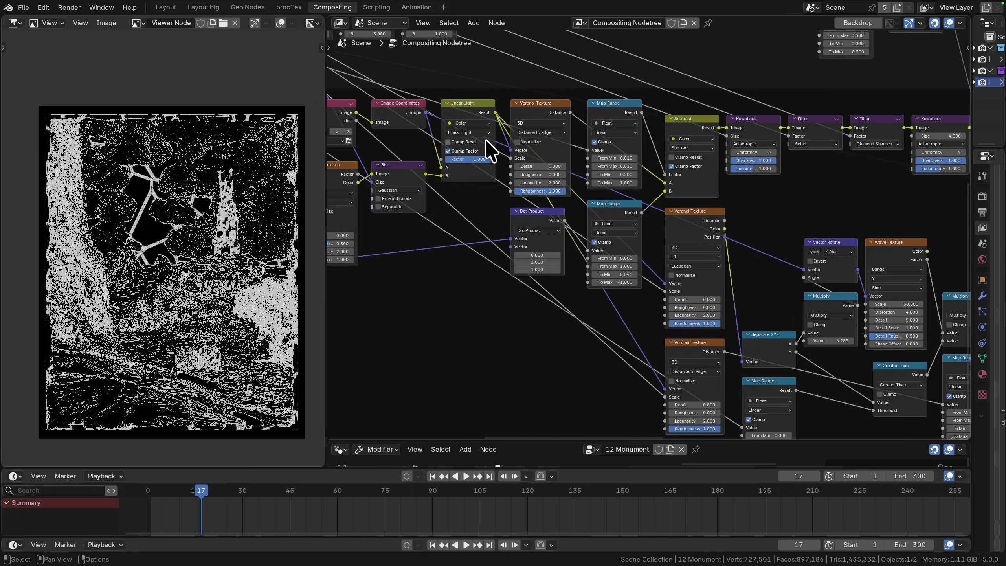
Preview the Image Coordinates output, then preview the Vector Rotate result that feeds the Wave Texture.
left_click(411, 111, "ctrl+shift")
middle_click_drag(842, 280, 627, 256)
scroll(627, 256, "up", 4)
scroll(627, 256, "up", 1)
left_click(644, 243, "ctrl+shift")
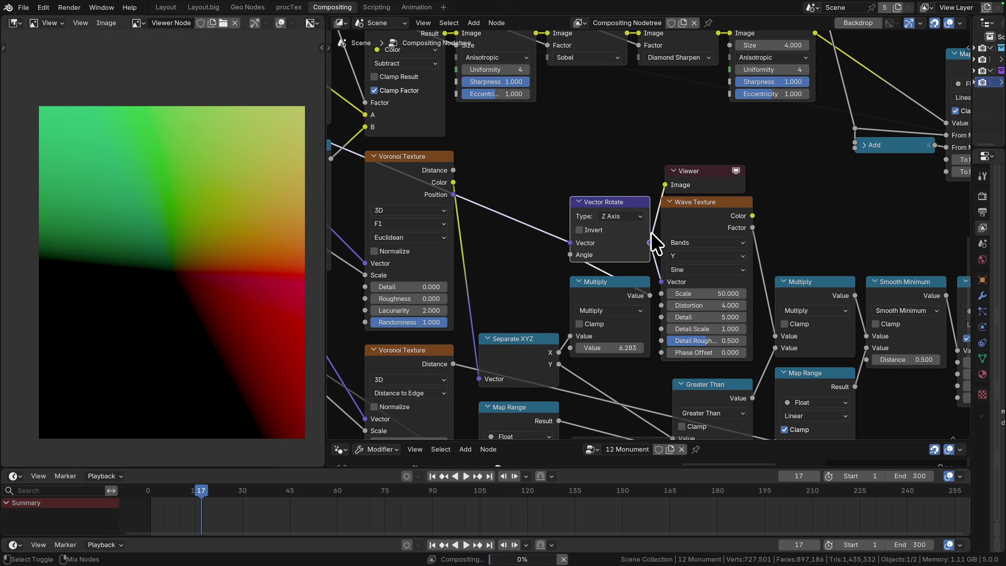
middle_click_drag(598, 294, 694, 228)
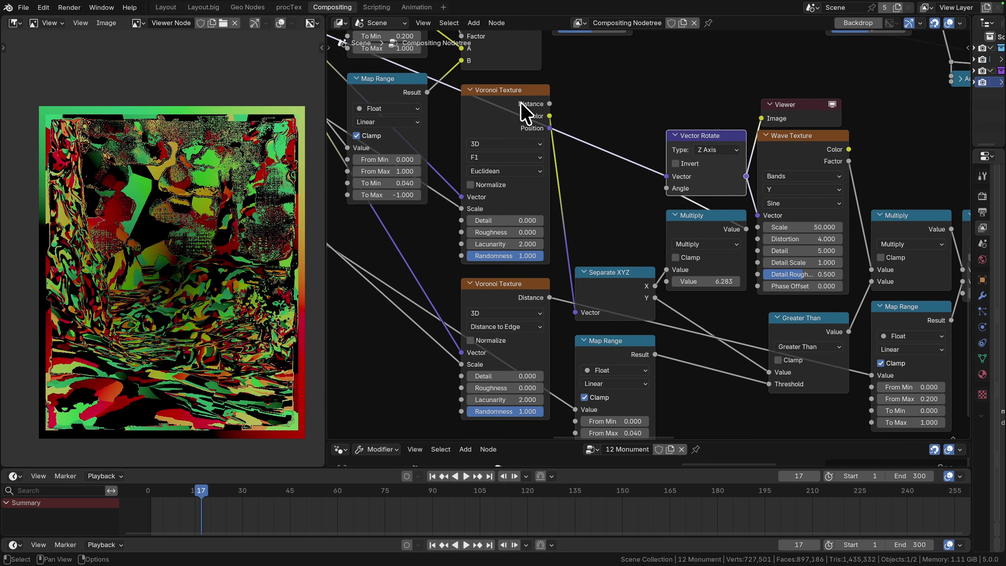
Compare the Distance to Edge and F1 Voronoi Texture nodes, previewing the F1 node's Color output.
middle_click_drag(508, 131, 654, 301)
scroll(652, 300, "down", 2)
left_click(647, 291)
left_click(468, 121)
left_click(471, 131)
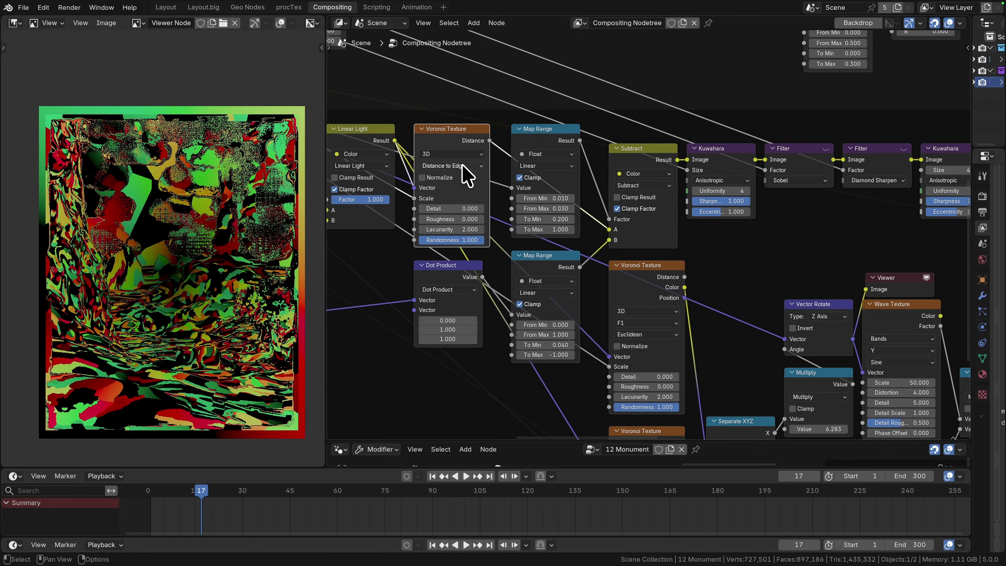
left_click(682, 302)
left_click(674, 277, "ctrl+shift")
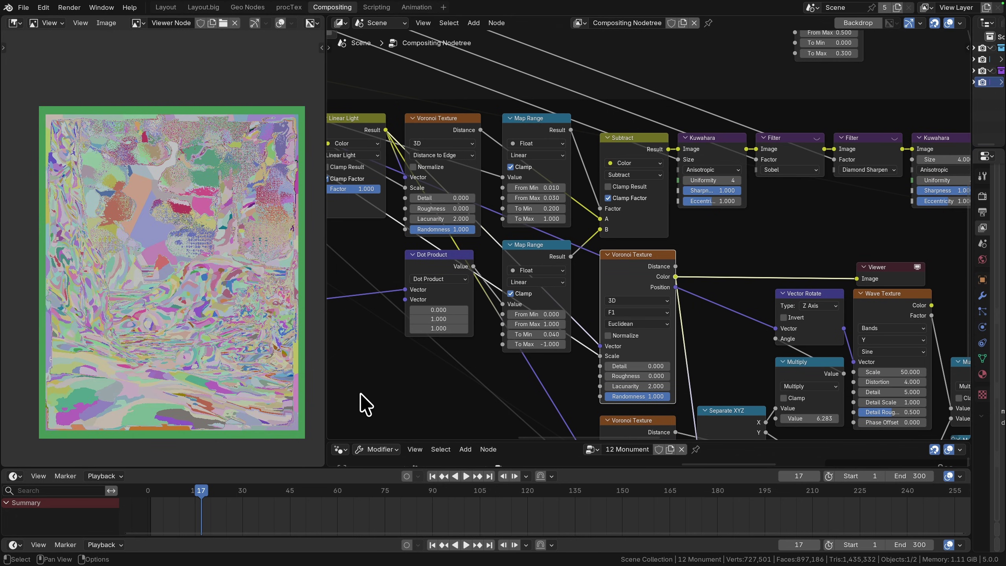
left_click(418, 131)
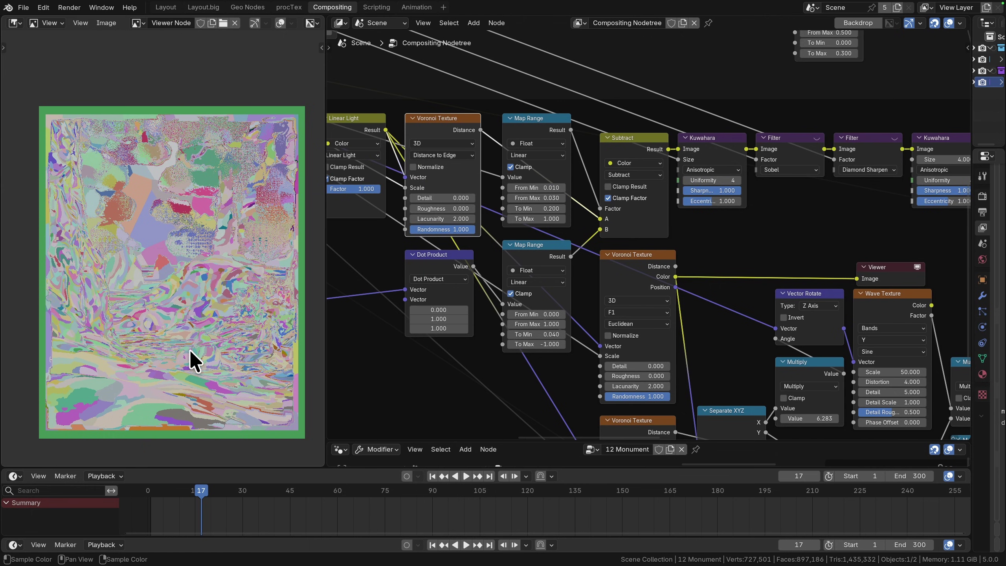
Follow the chain through Separate XYZ and Multiply, then preview the Wave Texture and inspect its stripes up close.
middle_click_drag(756, 410, 645, 331)
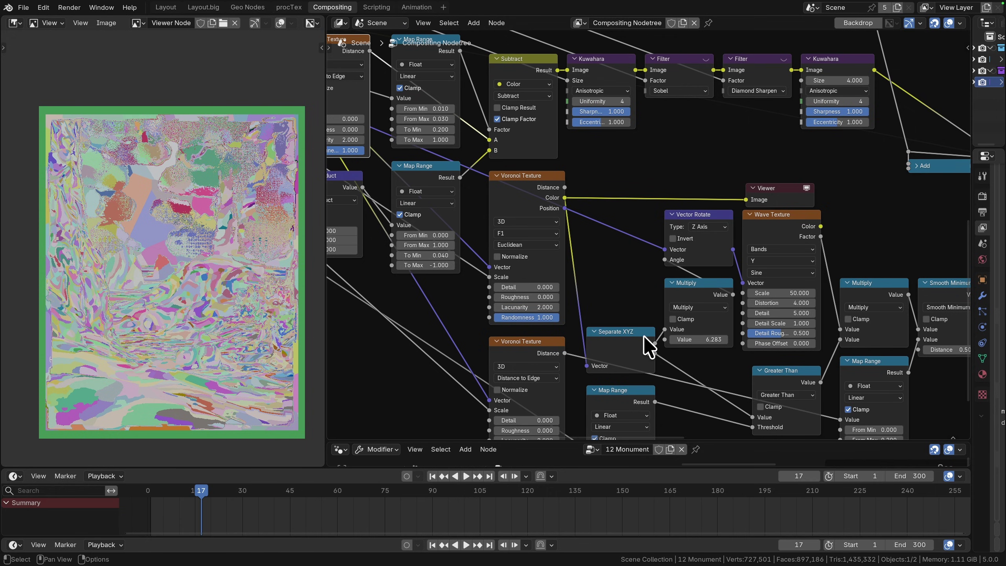
middle_click_drag(643, 335, 508, 359)
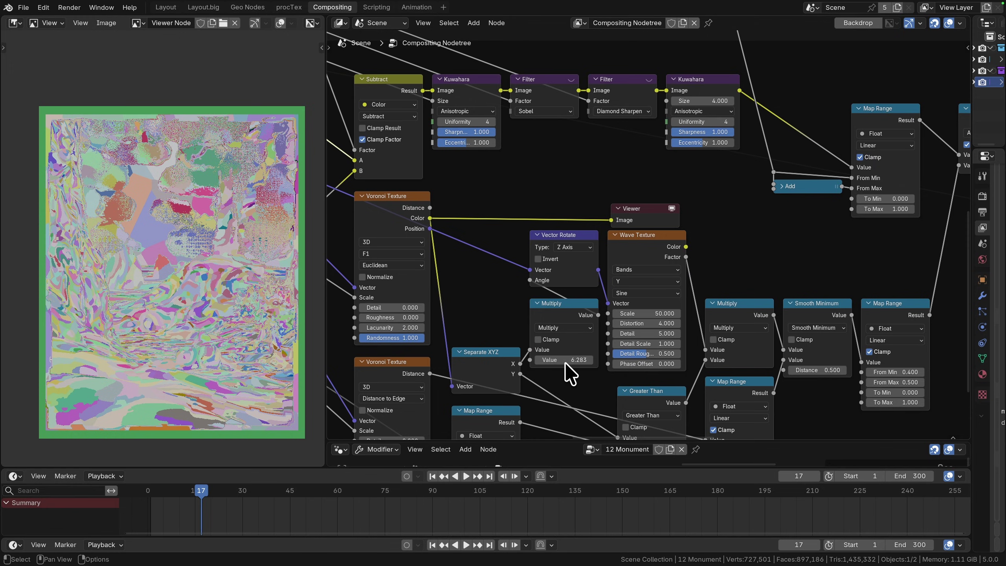
middle_click_drag(568, 298, 514, 272)
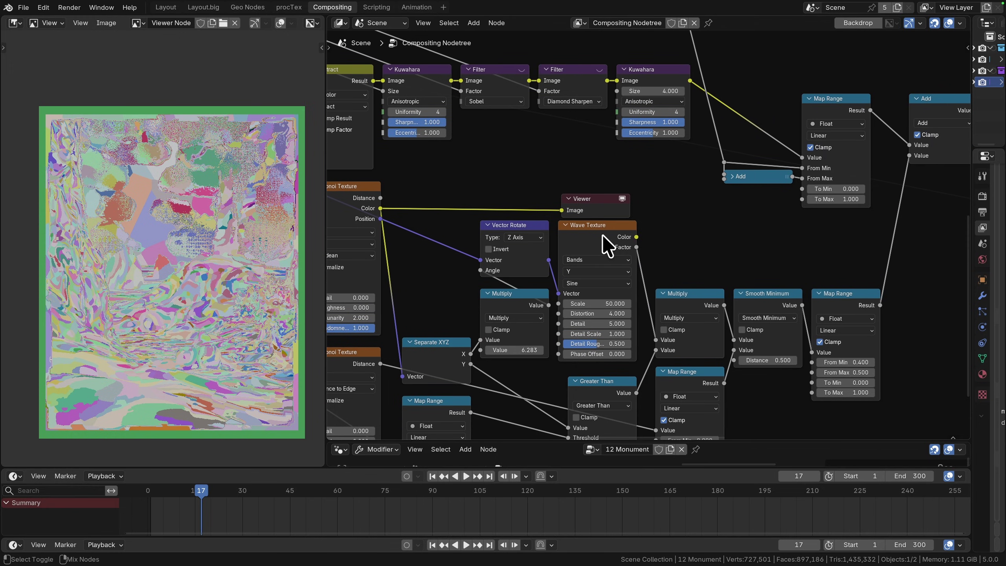
left_click(631, 246, "ctrl+shift")
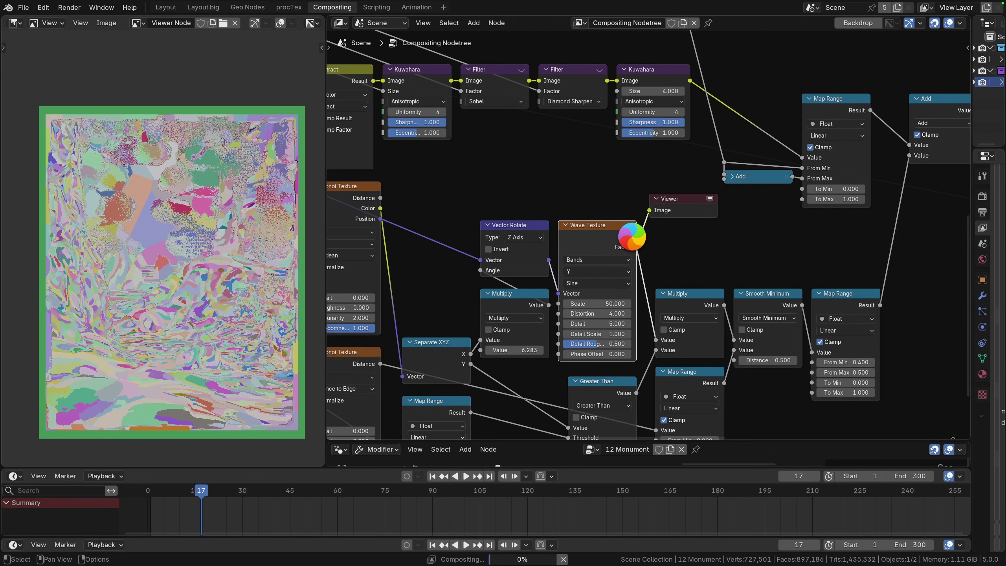
scroll(164, 321, "up", 8)
scroll(198, 282, "down", 3)
middle_click_drag(80, 234, 200, 232)
scroll(204, 319, "down", 6)
scroll(205, 319, "up", 5)
scroll(222, 357, "down", 2)
Examine how the Wave Texture's stripes change direction from cell to cell across different parts of the image.
middle_click_drag(222, 357, 234, 230)
middle_click_drag(147, 348, 234, 275)
scroll(224, 258, "up", 4)
scroll(223, 300, "down", 2)
middle_click_drag(109, 155, 185, 255)
middle_click_drag(89, 218, 195, 224)
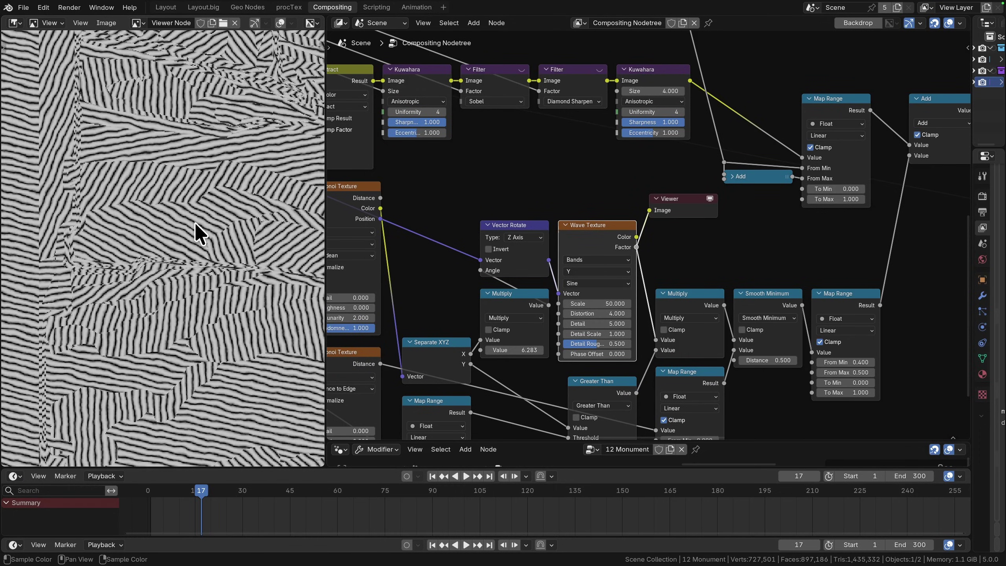
middle_click_drag(141, 246, 256, 230)
middle_click_drag(245, 264, 85, 240)
mouse_move(237, 232)
middle_mouse_down()
mouse_move(147, 277)
mouse_move(144, 297)
middle_mouse_up()
middle_click_drag(206, 244, 171, 301)
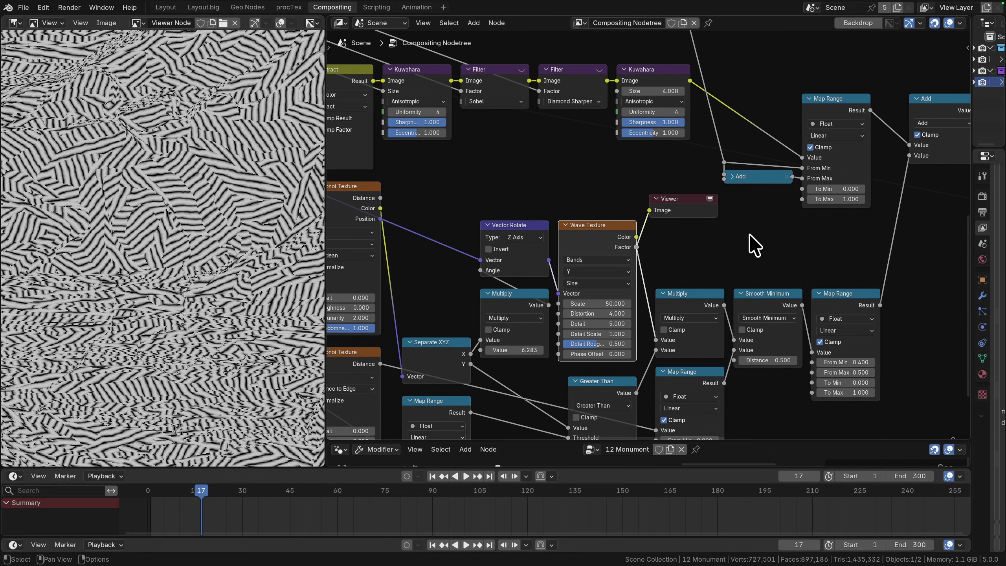
Trace the Greater Than branch beside the Wave Texture and preview the Multiply result that masks the stripes.
middle_click_drag(749, 234, 551, 220)
scroll(210, 215, "down", 2)
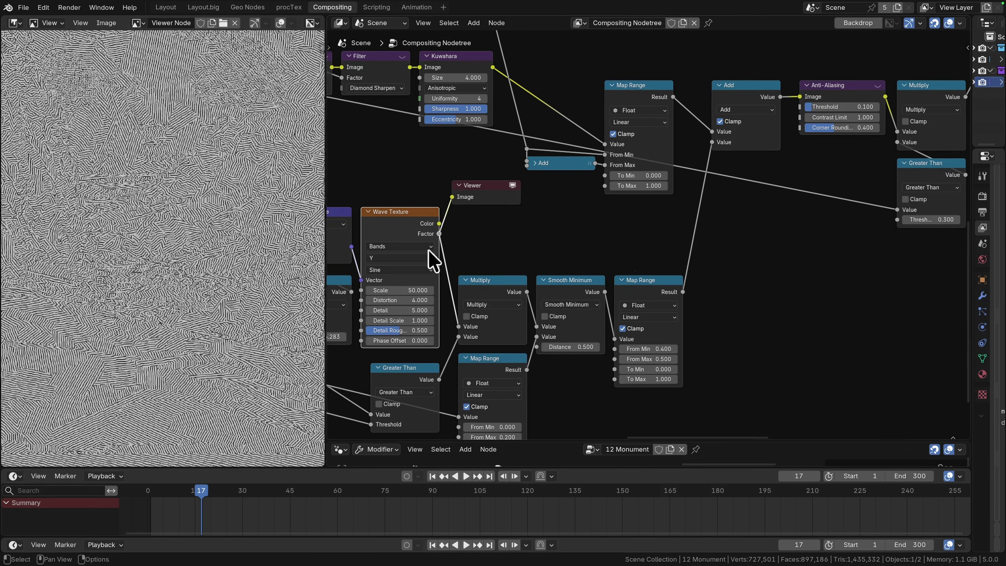
middle_click_drag(642, 252, 737, 205)
middle_click_drag(510, 320, 599, 310)
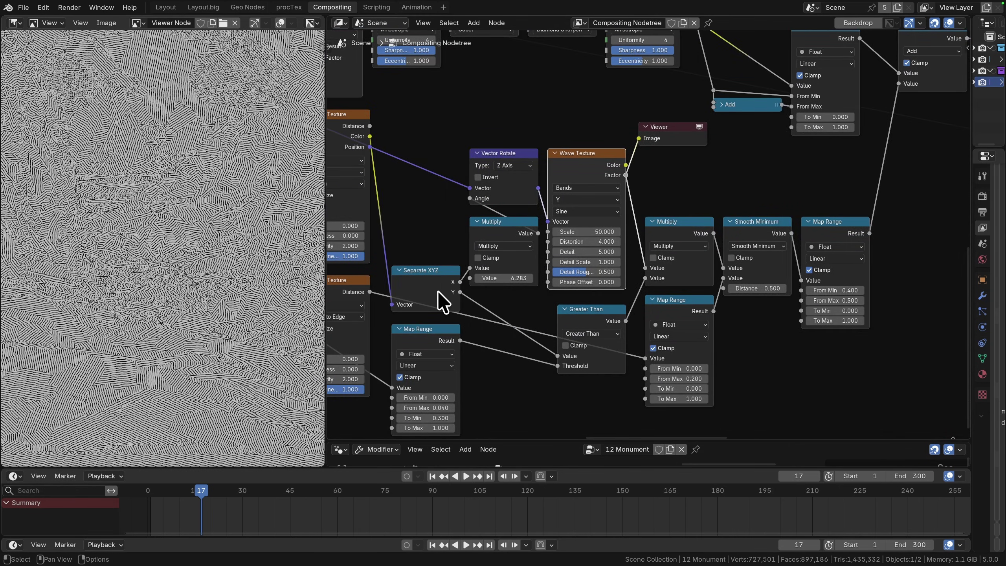
left_click(688, 224, "ctrl+shift")
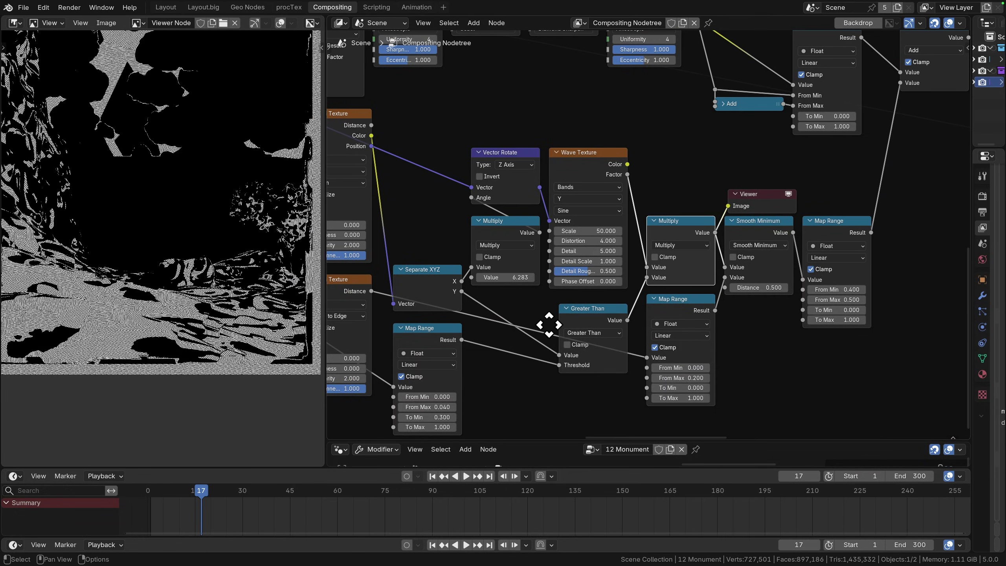
Examine the edge-distance Voronoi and Map Range inputs to the mask, and preview the Smooth Minimum result.
middle_click_drag(548, 326, 706, 303)
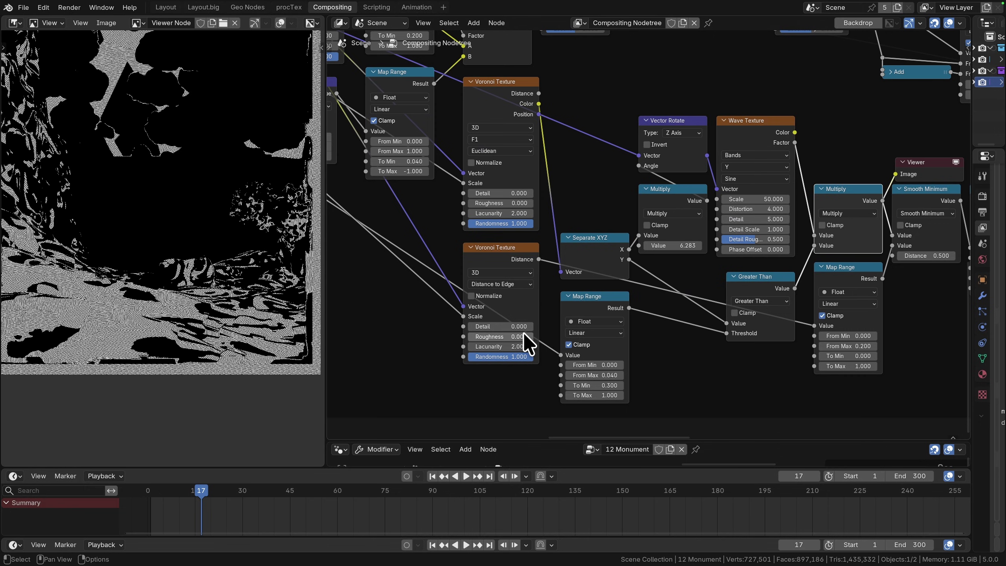
middle_click_drag(723, 304, 593, 331)
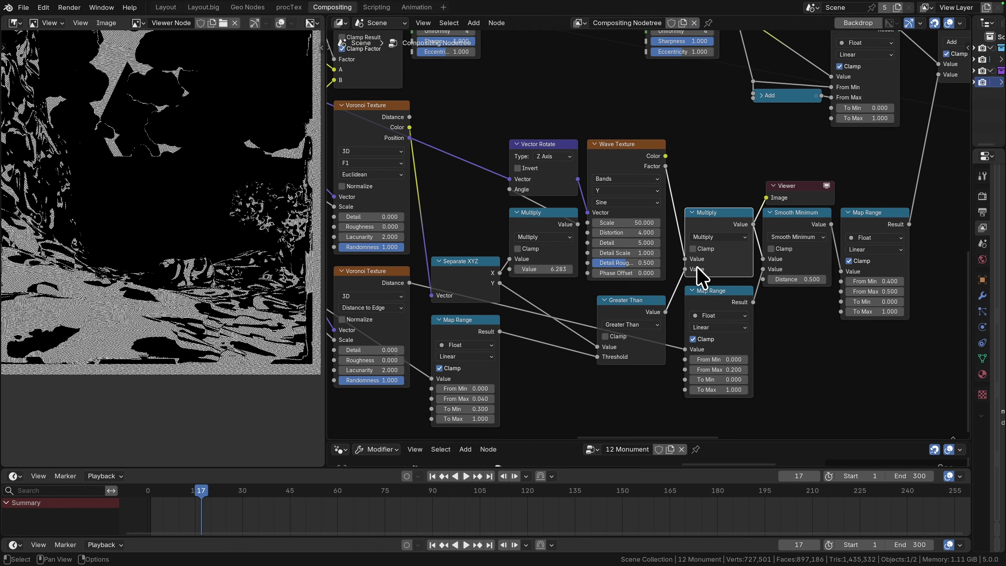
middle_click_drag(745, 280, 655, 326)
scroll(721, 365, "up", 1)
middle_click_drag(721, 364, 698, 351)
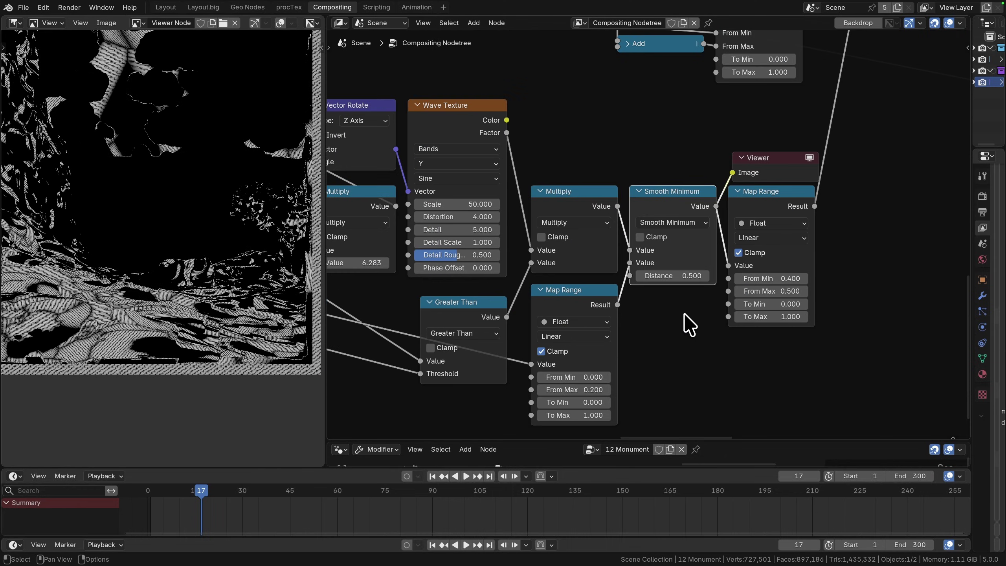
Preview the Map Range after Smooth Minimum and inspect the thresholded hatching strokes up close.
middle_click_drag(824, 289, 668, 307)
scroll(726, 283, "up", 3)
middle_click_drag(689, 214, 688, 240)
left_click(611, 221, "ctrl+shift")
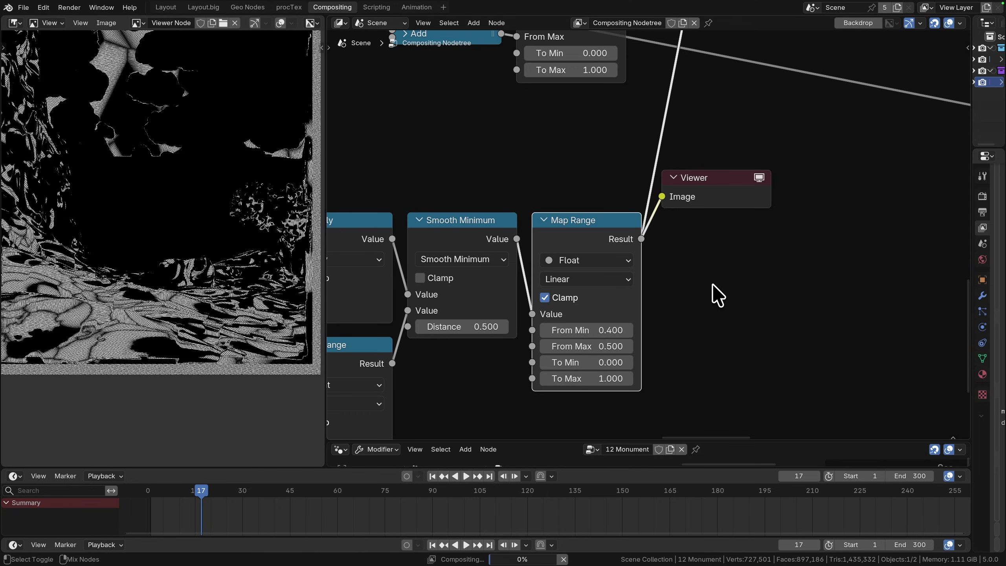
scroll(172, 293, "up", 6)
Preview the Add node that combines the outline strokes with the hatching.
middle_click_drag(731, 81, 663, 284)
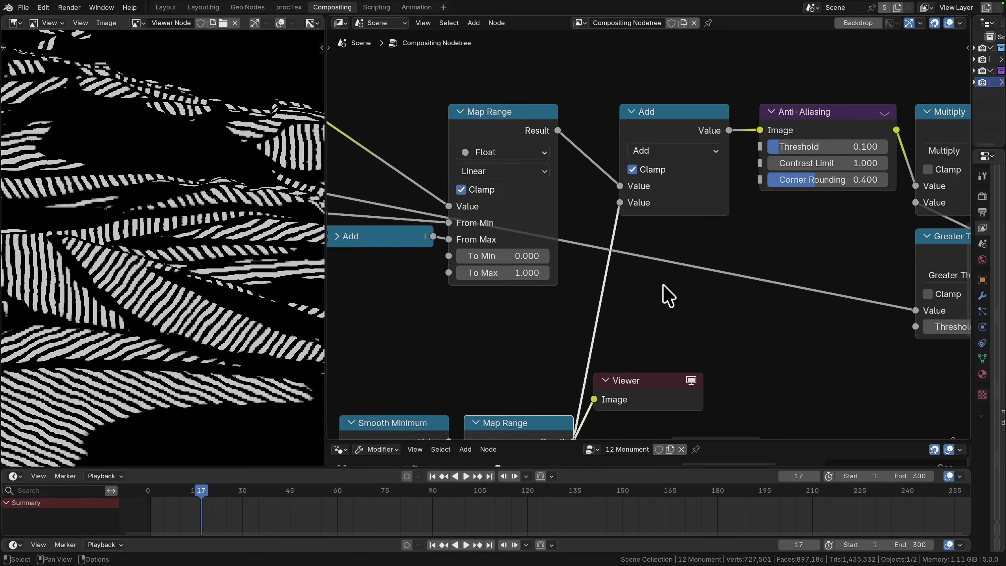
scroll(674, 253, "up", 3)
scroll(673, 254, "right", 2)
left_click(673, 177, "ctrl+shift")
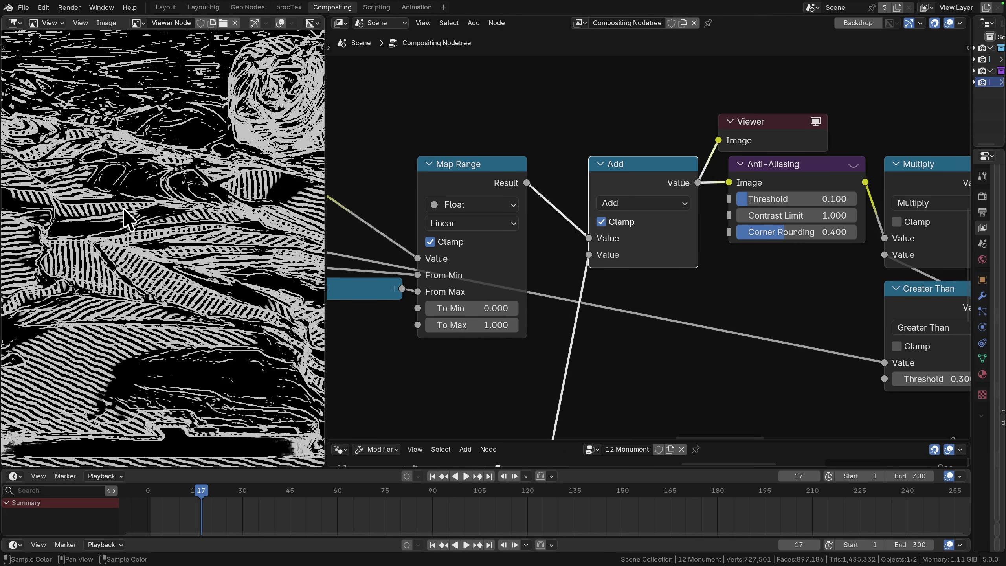
Examine the Anti-Aliasing node and the full combined drawing, then preview the Multiply with the Greater Than mask.
middle_click_drag(656, 300, 479, 352)
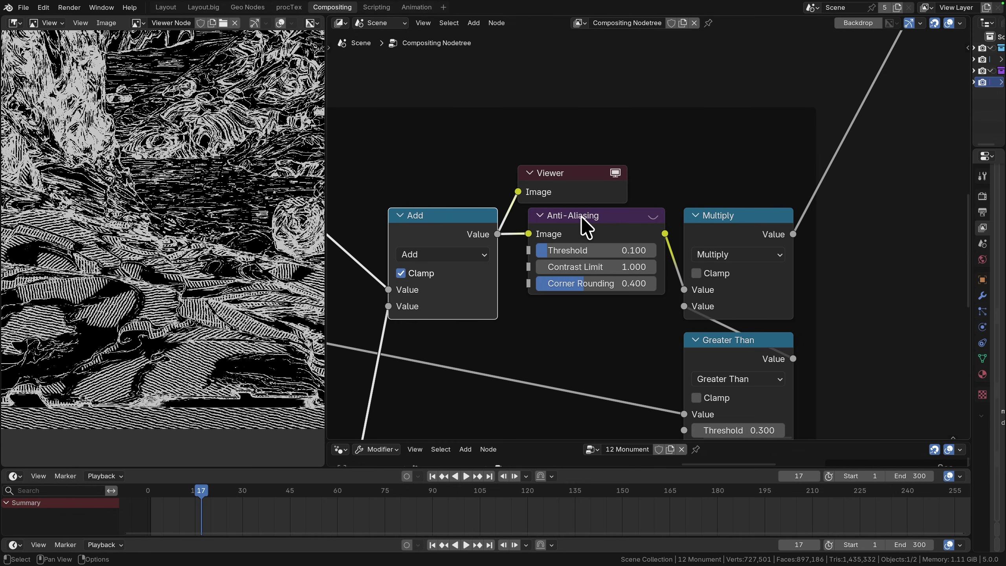
left_click_drag(571, 217, 555, 219)
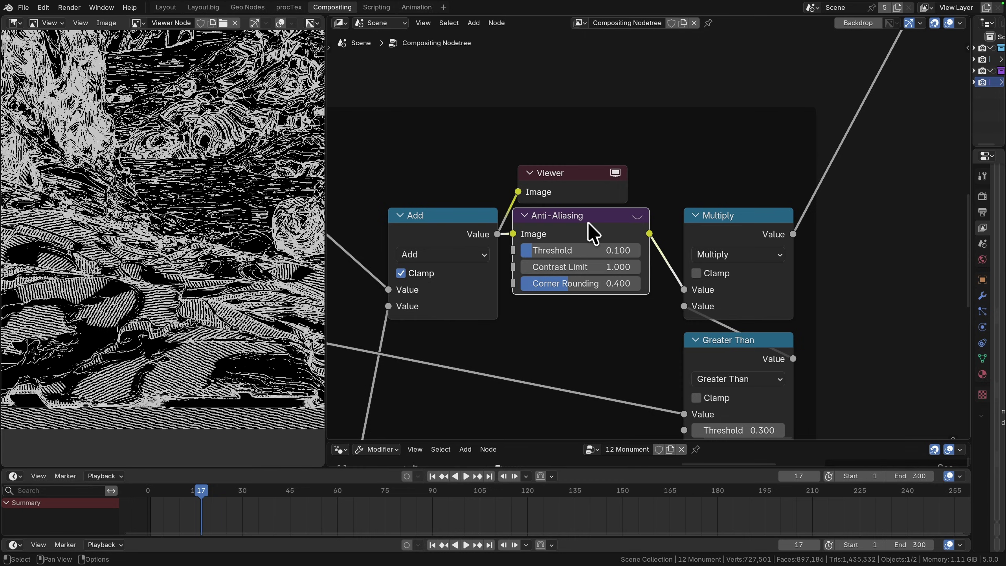
left_click_drag(589, 222, 604, 222)
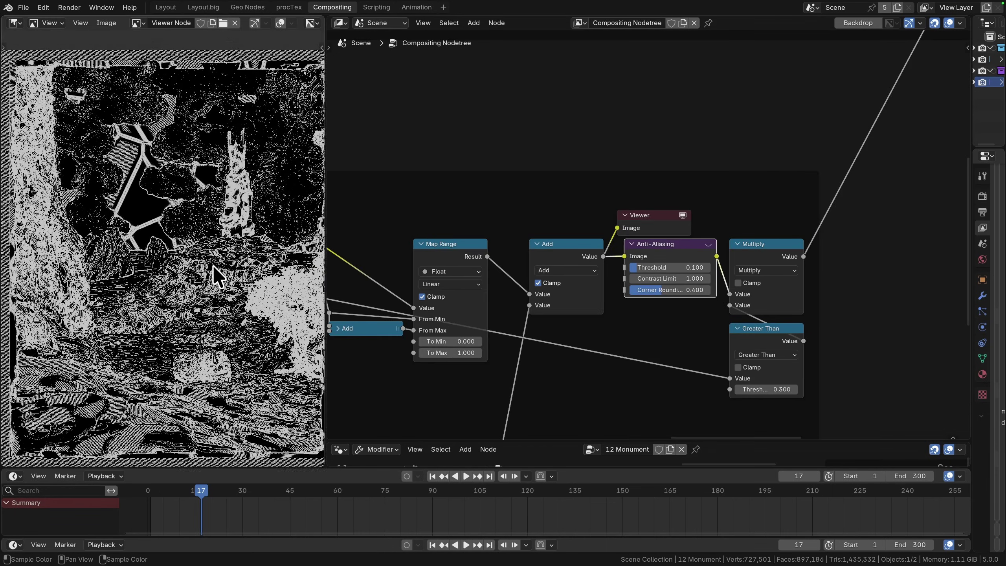
middle_click_drag(214, 267, 206, 253)
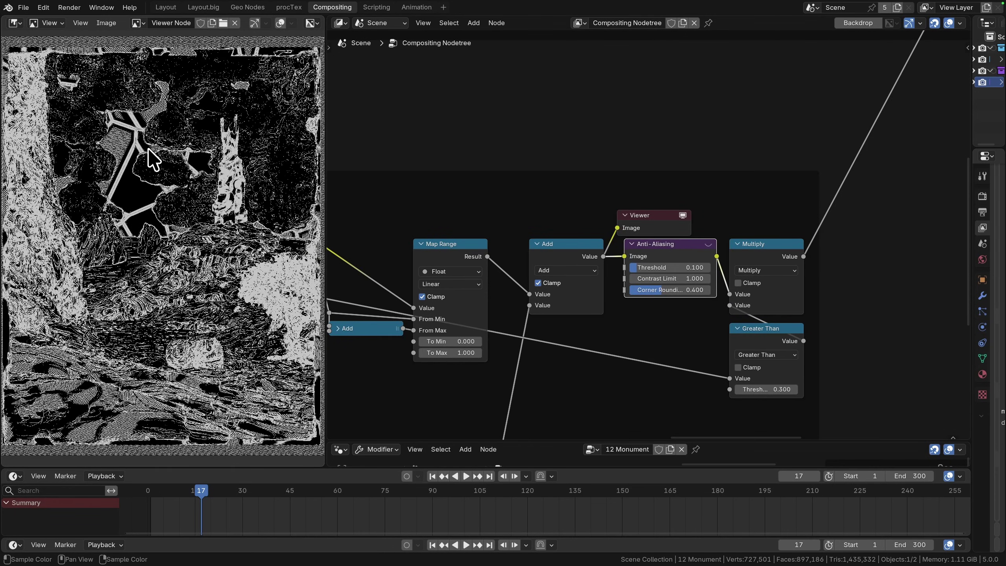
left_click(776, 242, "ctrl+shift")
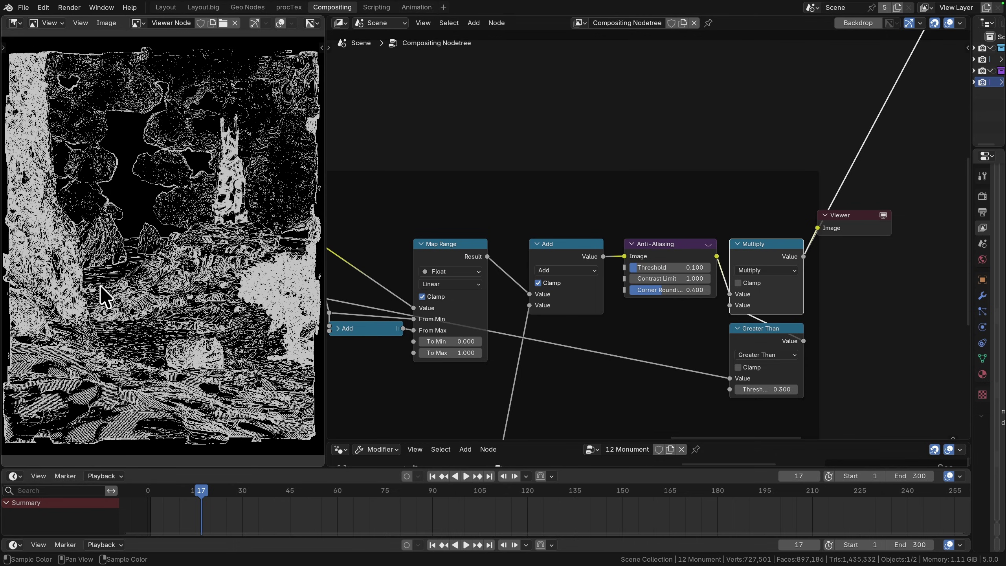
Preview the tower mask from Render Layers, then the Outer Line Colour depth pass before and after Normalize.
middle_click_drag(670, 172, 437, 405)
scroll(437, 405, "down", 4)
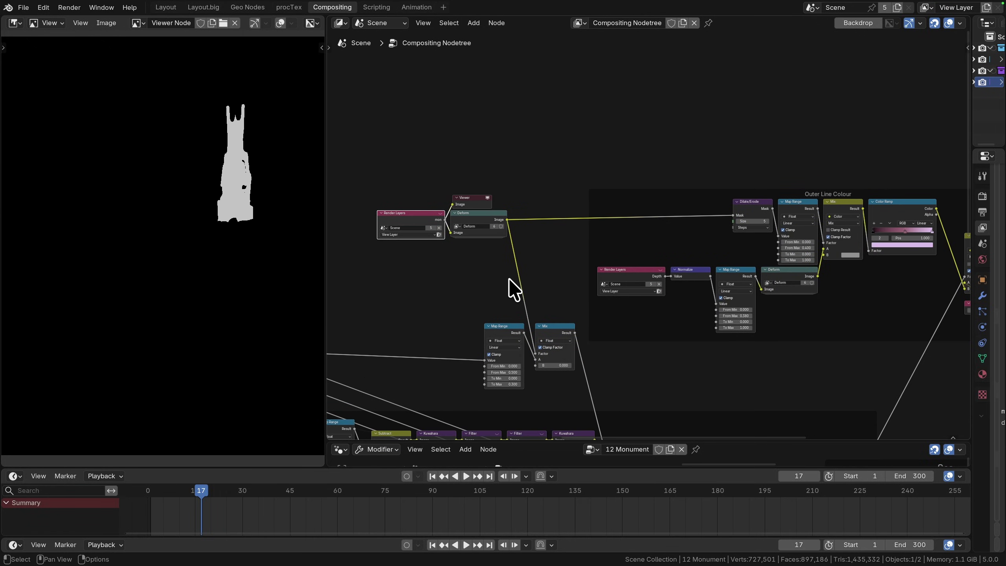
left_click(652, 274, "ctrl+shift")
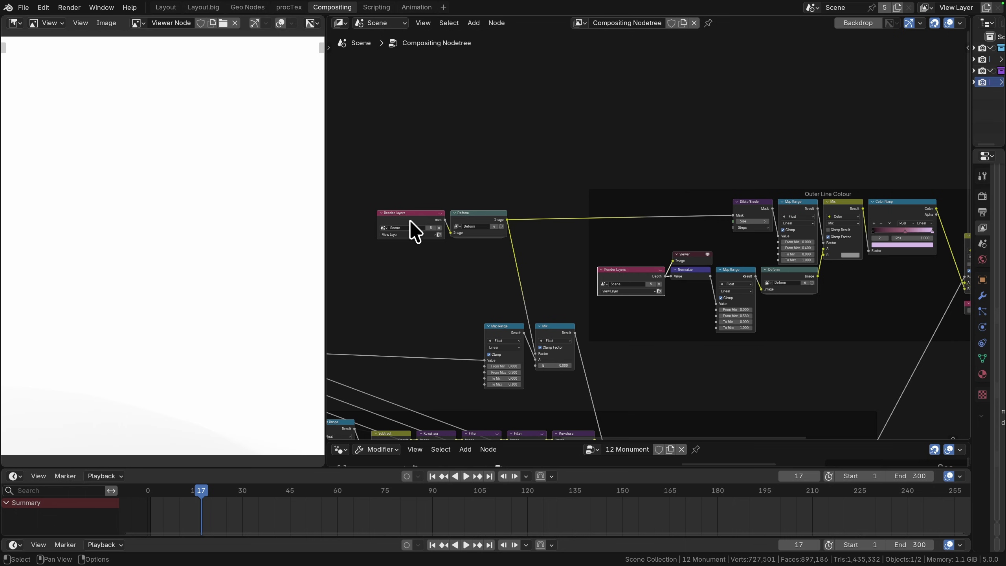
left_click(680, 276, "ctrl+shift")
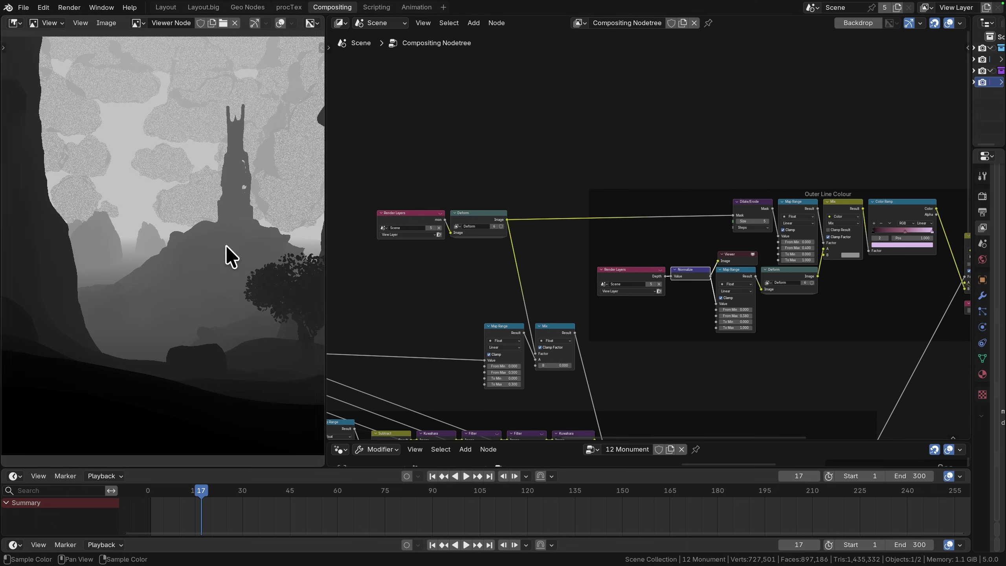
scroll(230, 251, "down", 2)
scroll(230, 238, "up", 2)
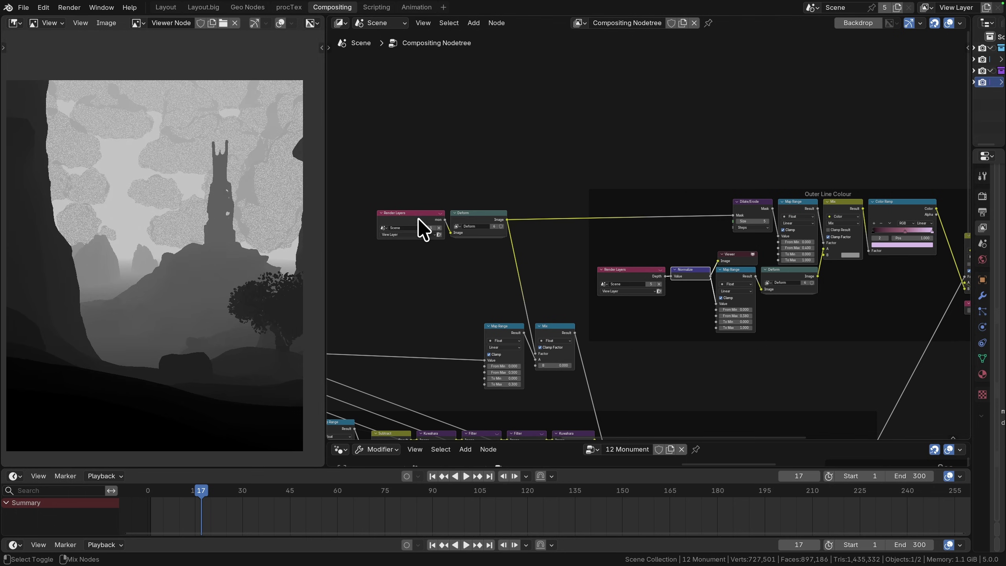
Preview the tower mask again, then return to the raw Depth output in the Outer Line Colour frame.
left_click(426, 219, "ctrl+shift")
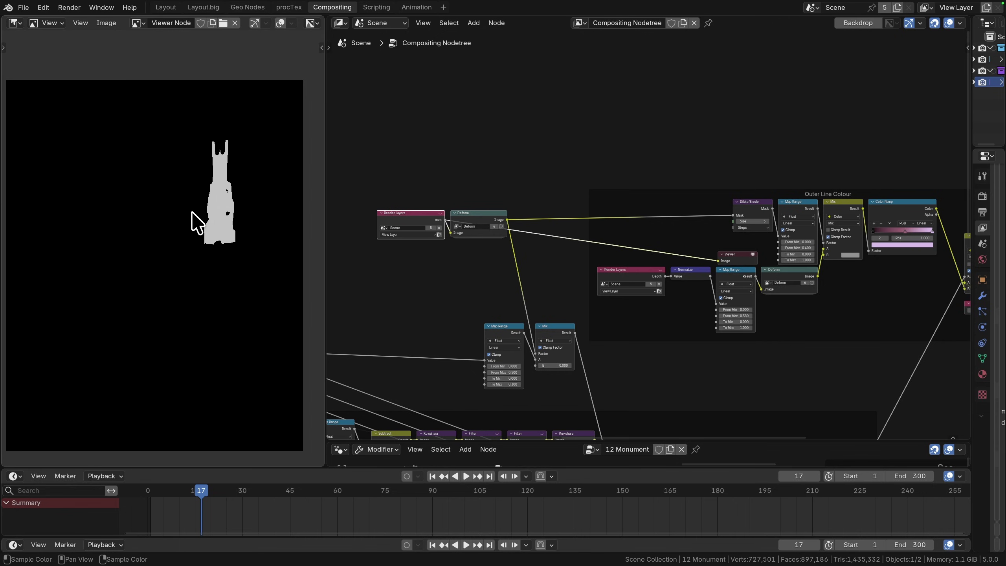
scroll(459, 295, "up", 3)
left_click(436, 296, "ctrl+shift")
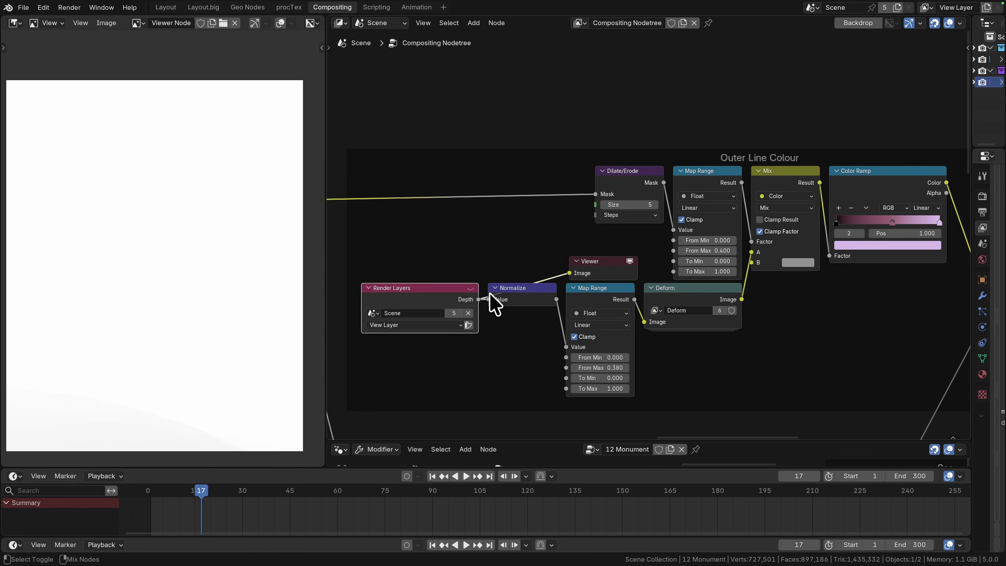
Preview the depth pass after Normalize, Map Range and Deform in the Outer Line Colour frame.
left_click(544, 292, "ctrl+shift")
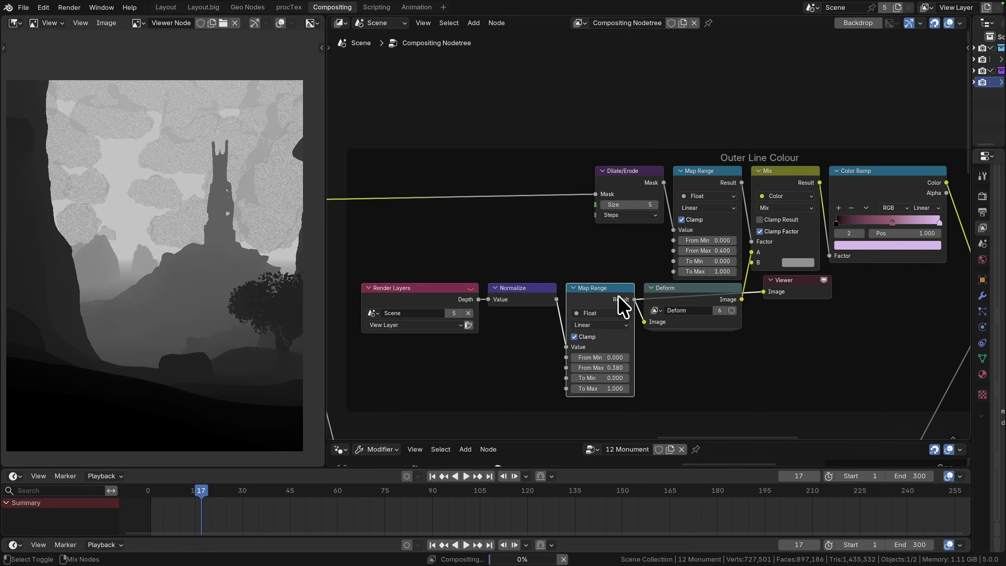
left_click(605, 301, "ctrl+shift")
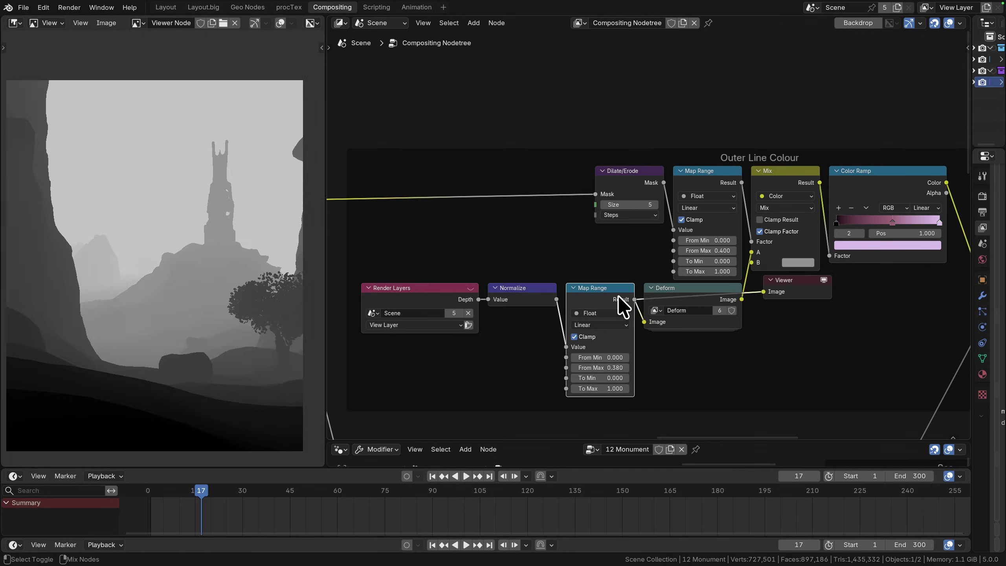
left_click(722, 294, "ctrl+shift")
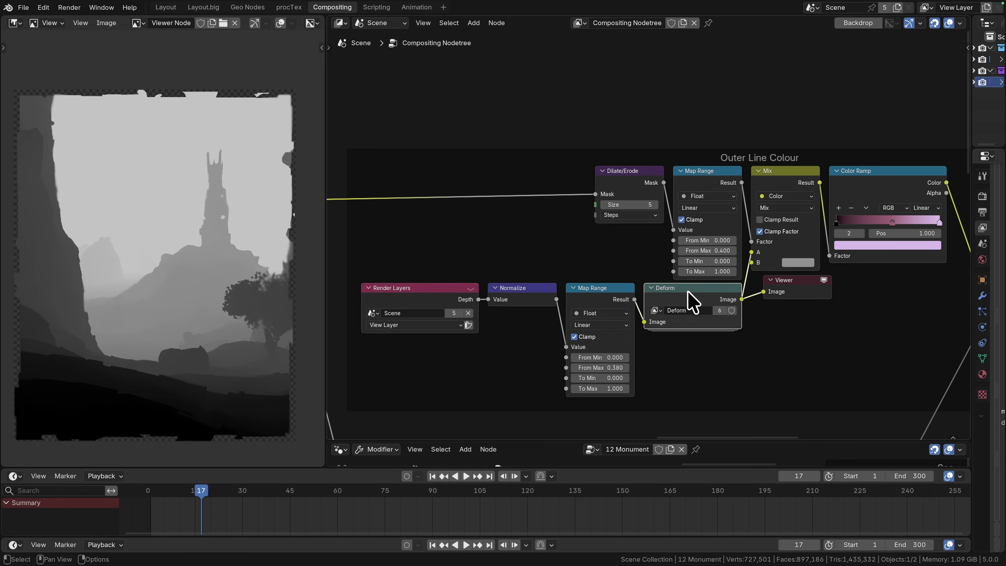
Preview the Dilate/Erode tower mask up close, then the Mix node that blends it with the deformed depth.
middle_click_drag(698, 280, 611, 311)
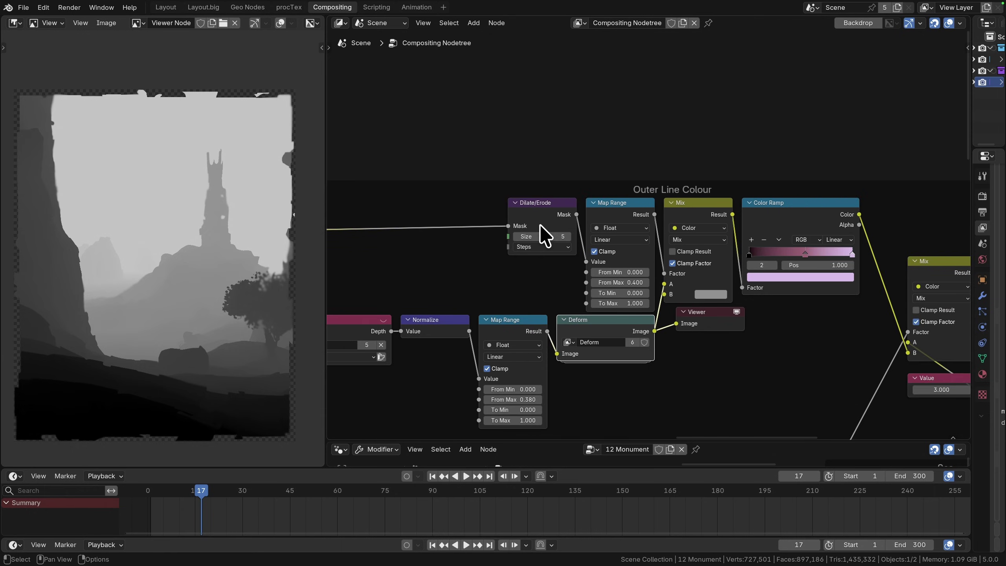
middle_click_drag(603, 222, 741, 229)
left_click(691, 218, "ctrl+shift")
scroll(238, 180, "up", 6)
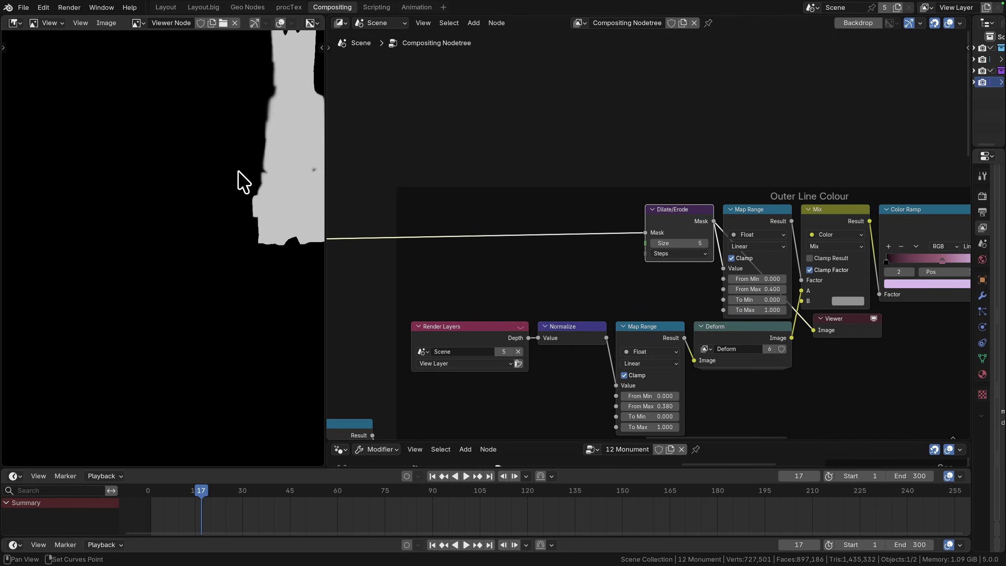
middle_click_drag(851, 262, 684, 262)
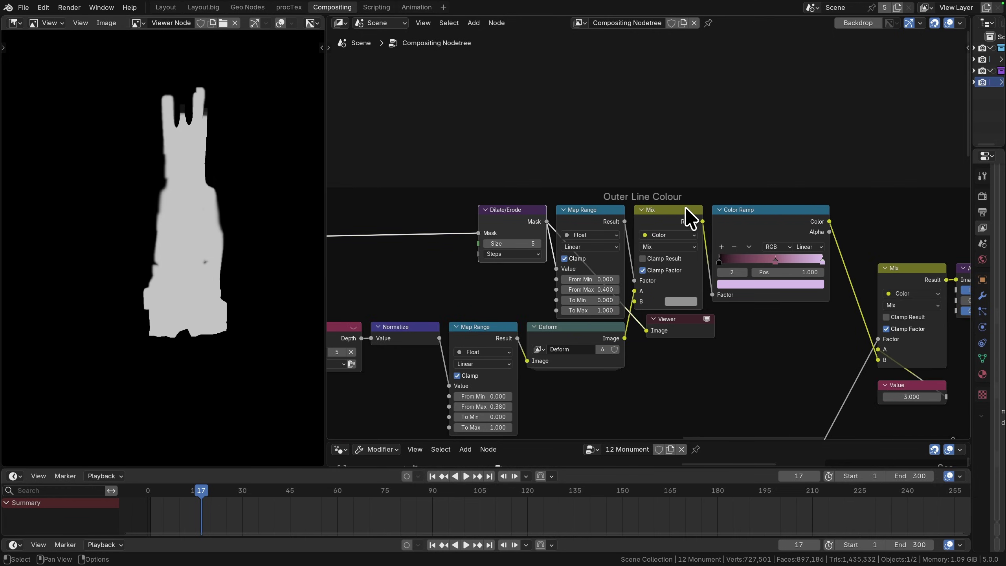
left_click(697, 223, "ctrl+shift")
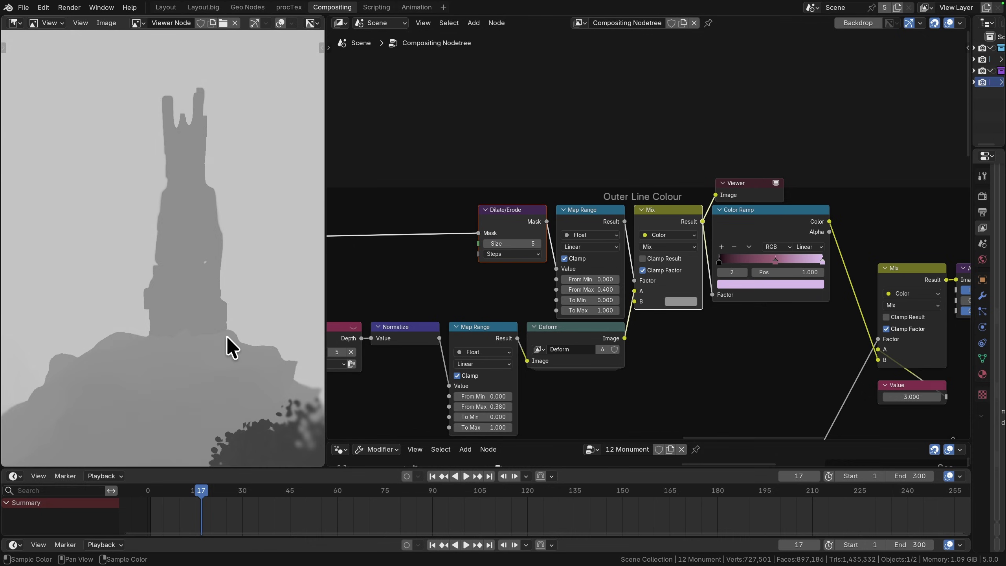
Preview the Color Ramp output of the Outer Line Colour frame over the whole image.
middle_click_drag(734, 277, 521, 270)
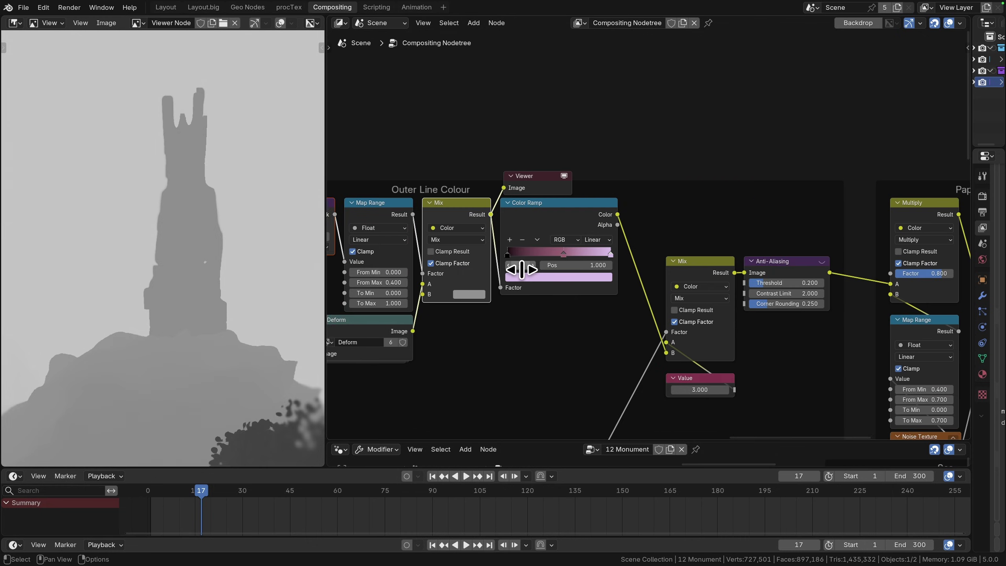
left_click(599, 212, "ctrl+shift")
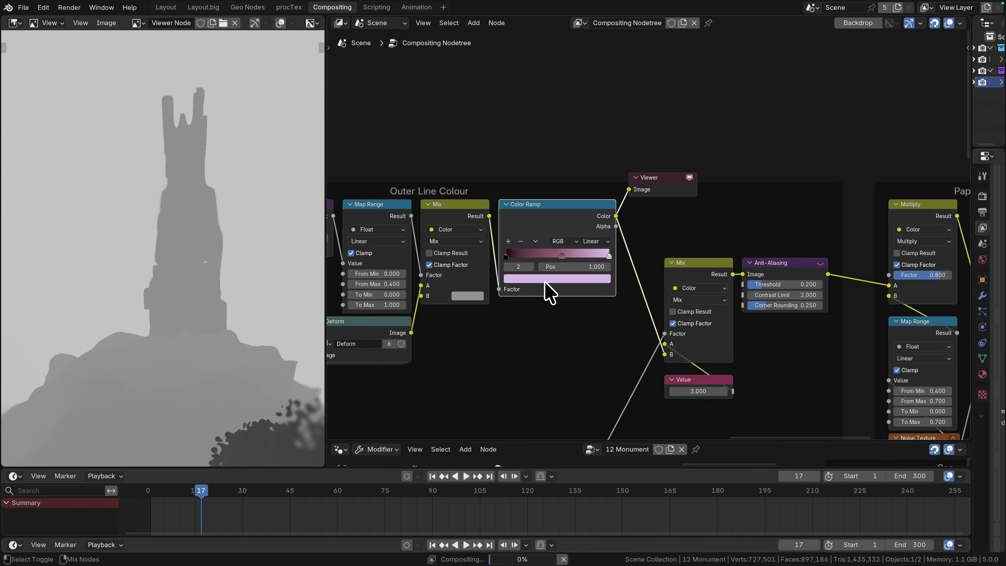
scroll(143, 301, "down", 4)
middle_click_drag(142, 300, 180, 258)
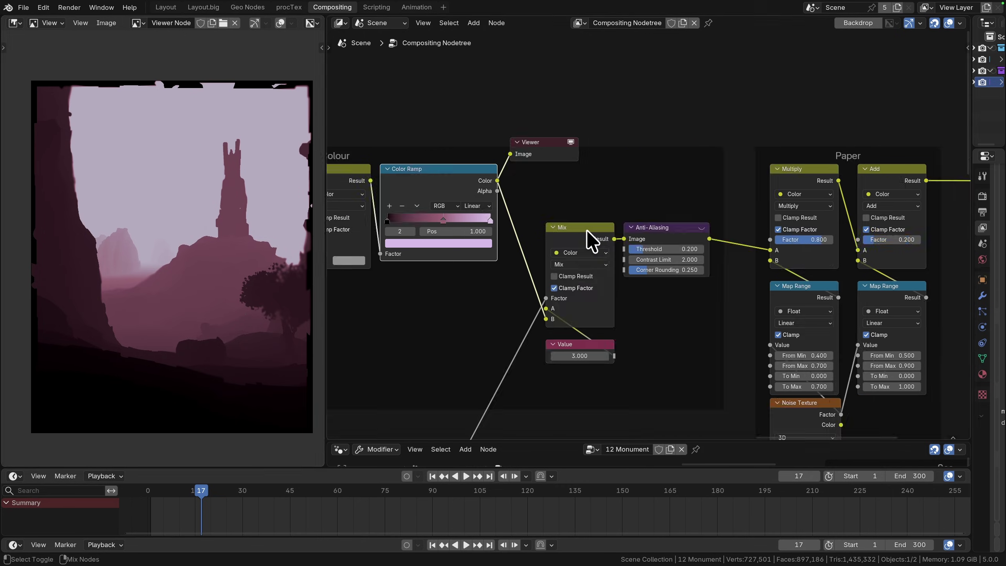
Preview the Mix node that applies the ramp colours to the drawing and examine the lines on the rocks and water.
left_click(586, 234, "ctrl+shift")
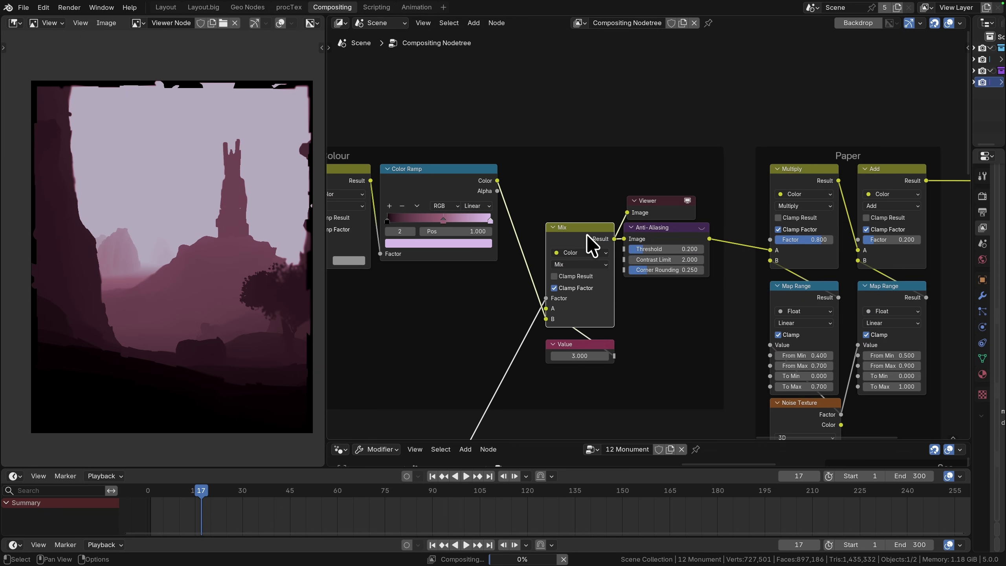
scroll(218, 354, "up", 4)
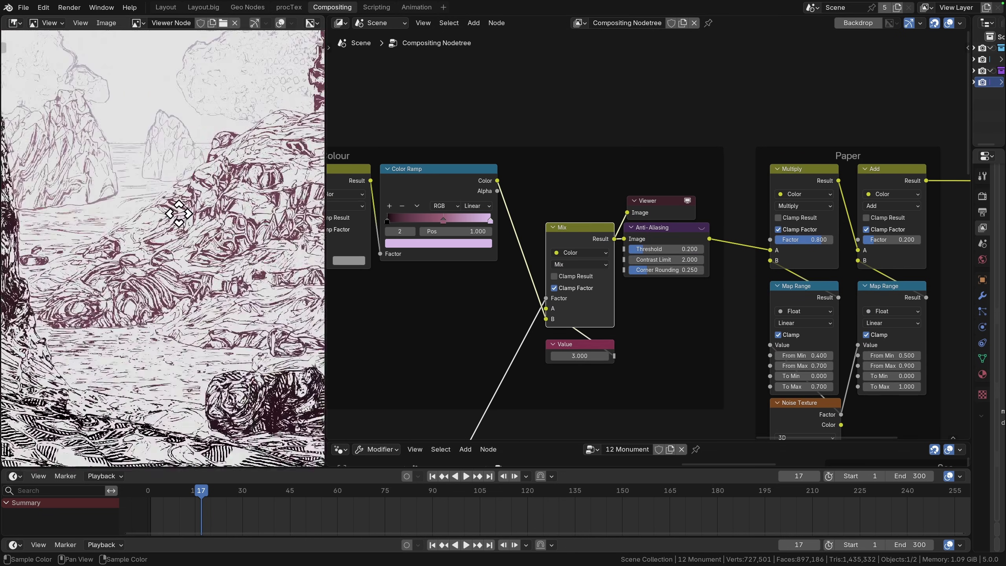
scroll(175, 274, "up", 3)
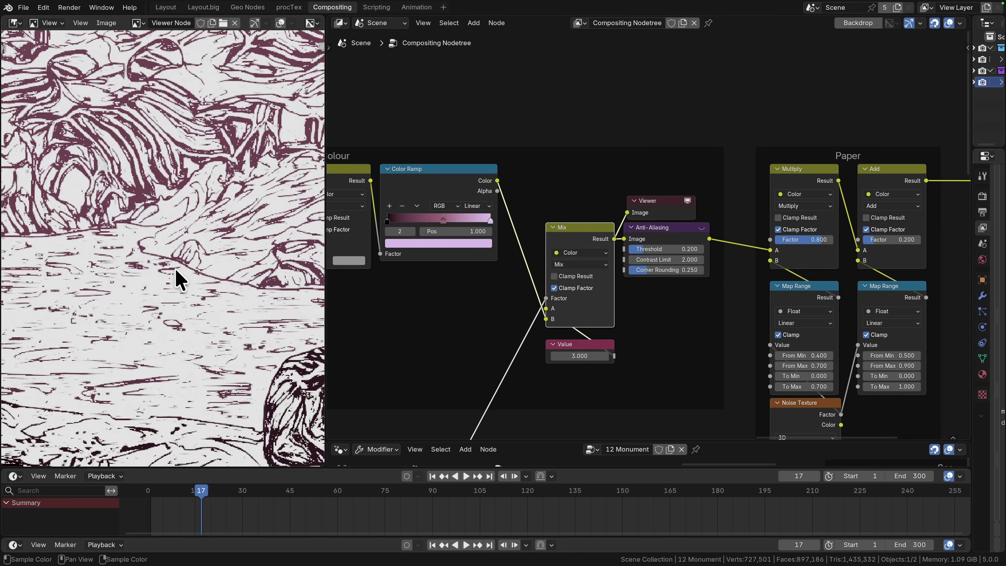
middle_click_drag(174, 268, 197, 274)
middle_click_drag(175, 79, 173, 270)
scroll(173, 270, "up", 2)
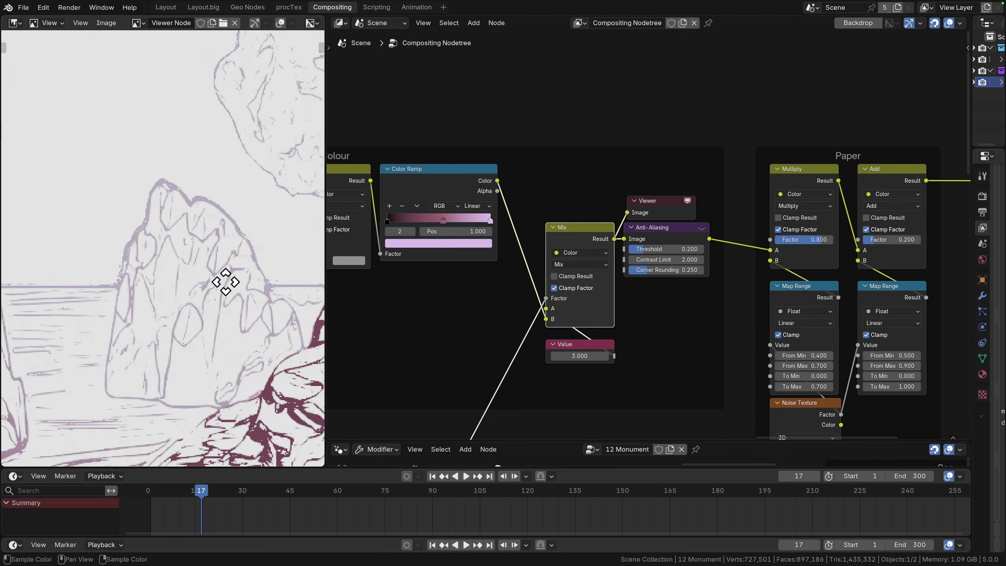
Examine how the line colour varies with distance across the far rocks, the clouds and the tower.
scroll(106, 249, "down", 2)
middle_click_drag(106, 248, 231, 230)
middle_click_drag(150, 286, 218, 307)
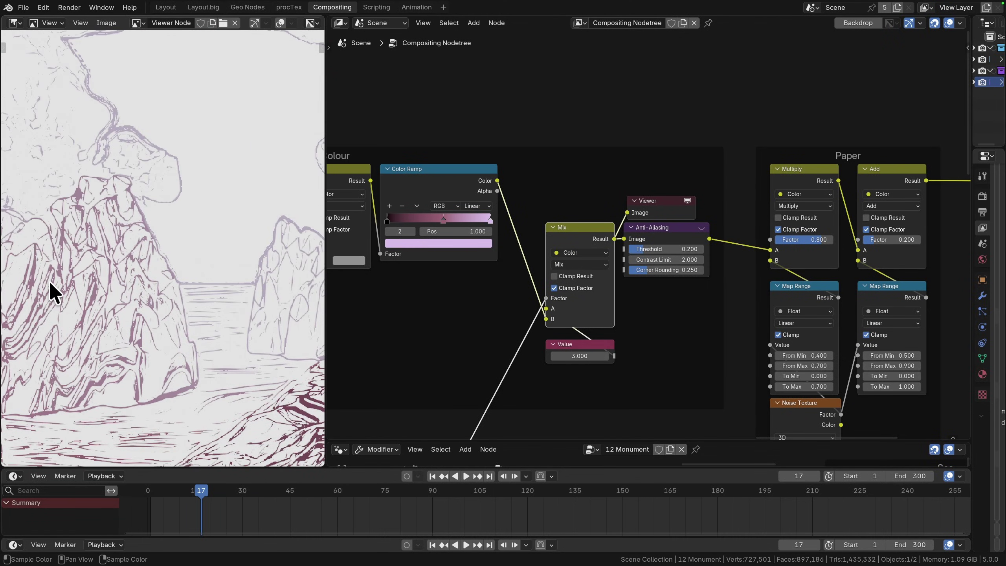
scroll(73, 319, "up", 2)
middle_click_drag(177, 242, 159, 352)
middle_click_drag(147, 200, 210, 323)
middle_click_drag(229, 262, 120, 322)
middle_click_drag(222, 281, 47, 268)
scroll(47, 269, "down", 3)
scroll(194, 305, "down", 1)
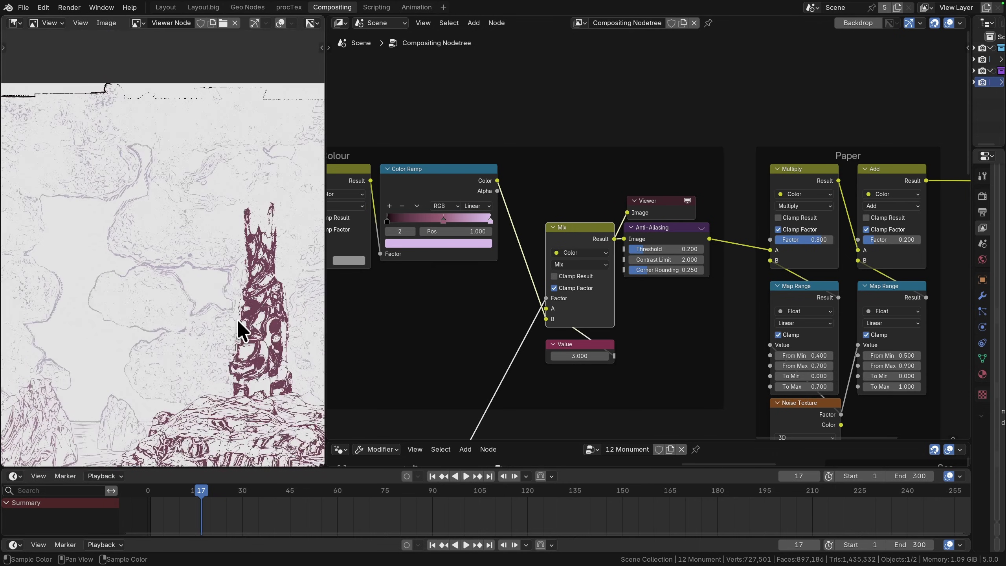
Select the Anti-Aliasing node, then preview the Noise Texture factor in the Paper frame and inspect its grain.
left_click(673, 235)
middle_click_drag(804, 380, 580, 331)
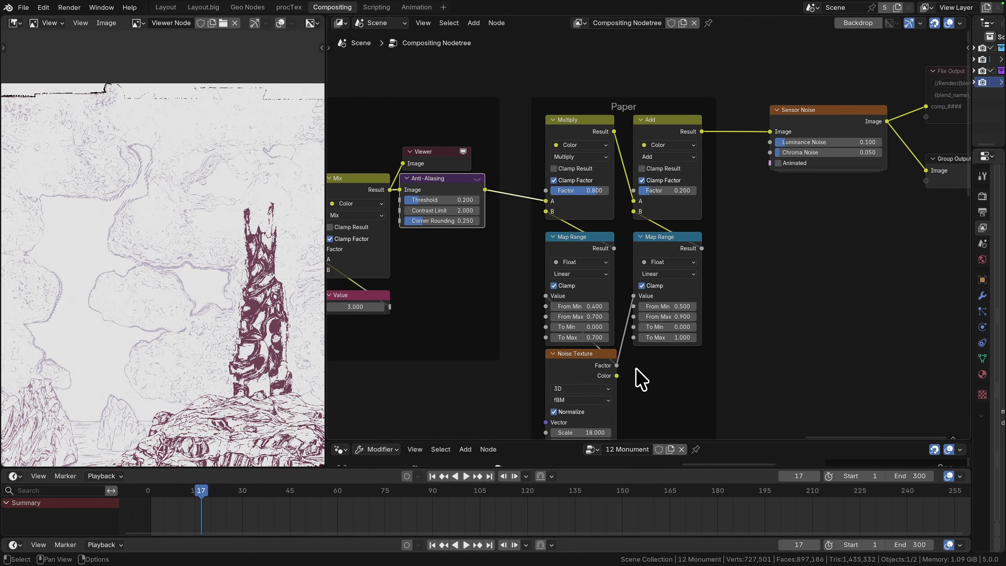
middle_click_drag(580, 378, 578, 316)
left_click(601, 302, "ctrl+shift")
middle_click_drag(185, 209, 185, 153)
scroll(186, 313, "up", 14)
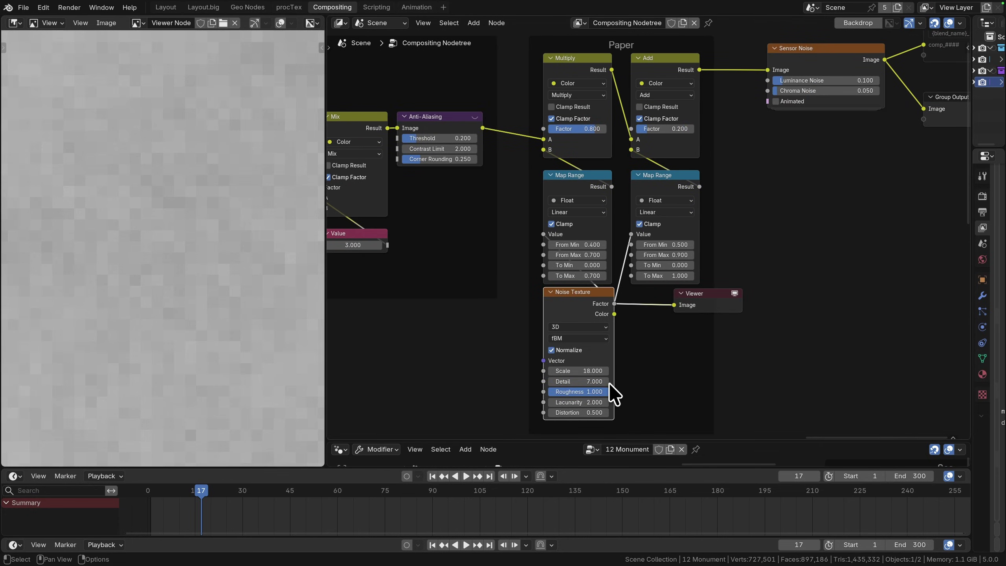
scroll(258, 342, "down", 4)
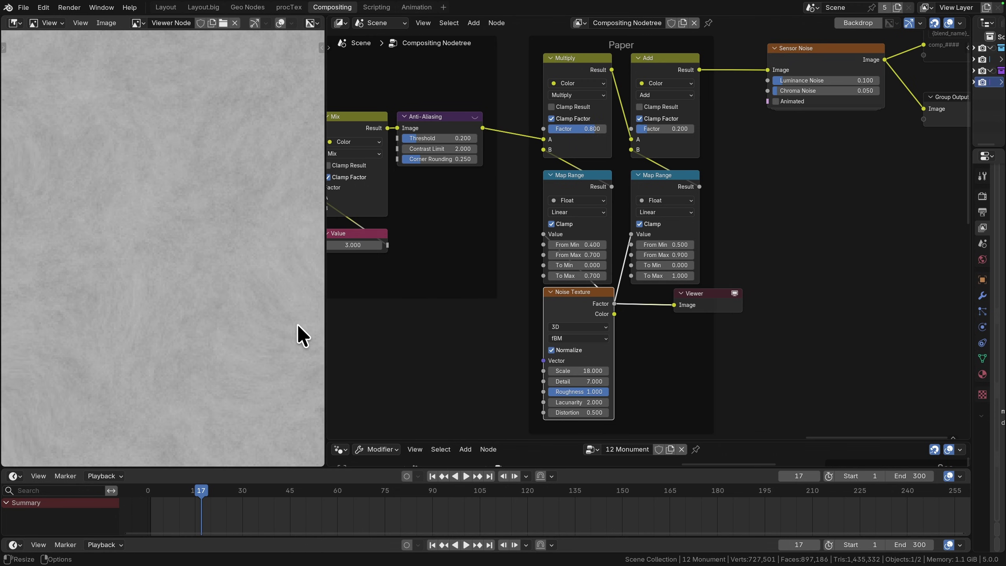
scroll(196, 306, "down", 3)
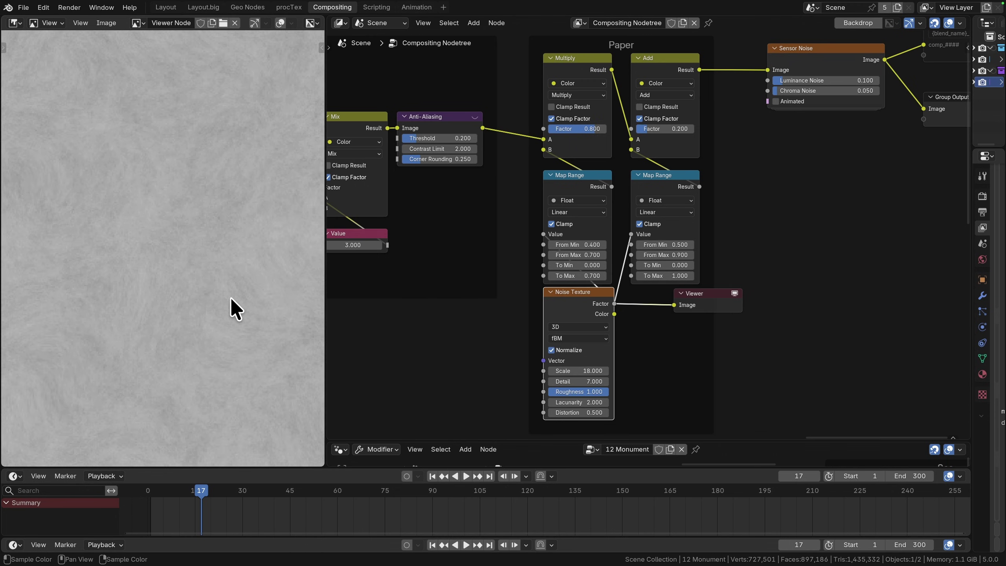
Try the paper Noise Texture with Roughness at 0, then restore Roughness to 1 and inspect the grain.
left_click_drag(579, 391, 549, 393)
scroll(198, 301, "down", 8)
scroll(180, 187, "up", 4)
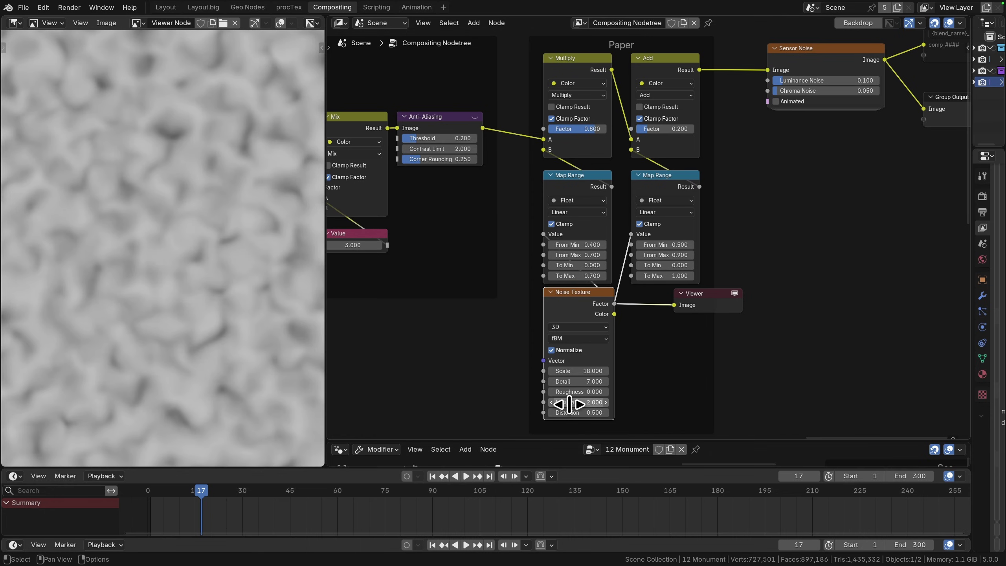
left_click_drag(587, 393, 638, 392)
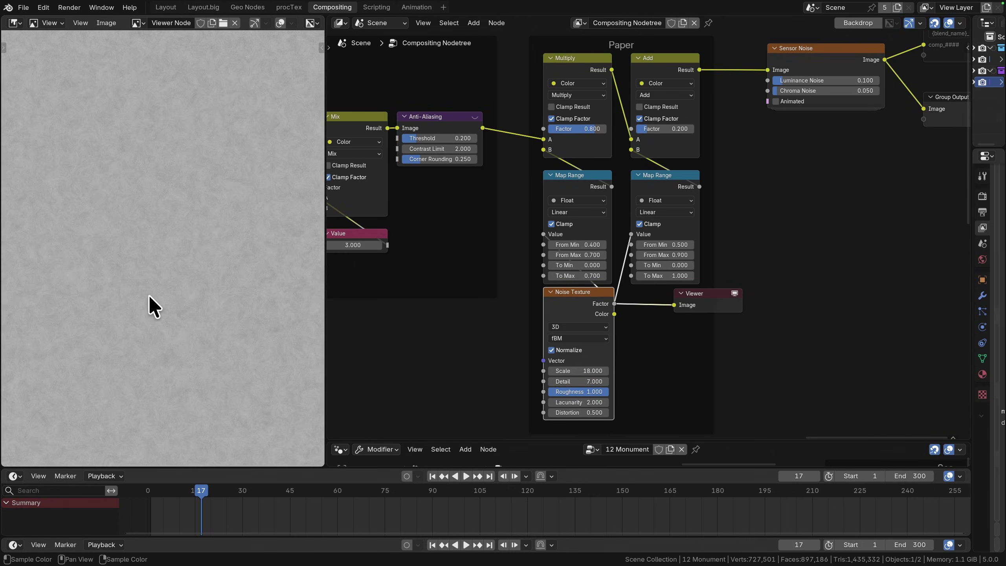
scroll(143, 292, "down", 3)
scroll(141, 291, "up", 1)
mouse_move(131, 281)
middle_mouse_down()
mouse_move(175, 292)
mouse_move(161, 278)
mouse_move(143, 288)
middle_mouse_up()
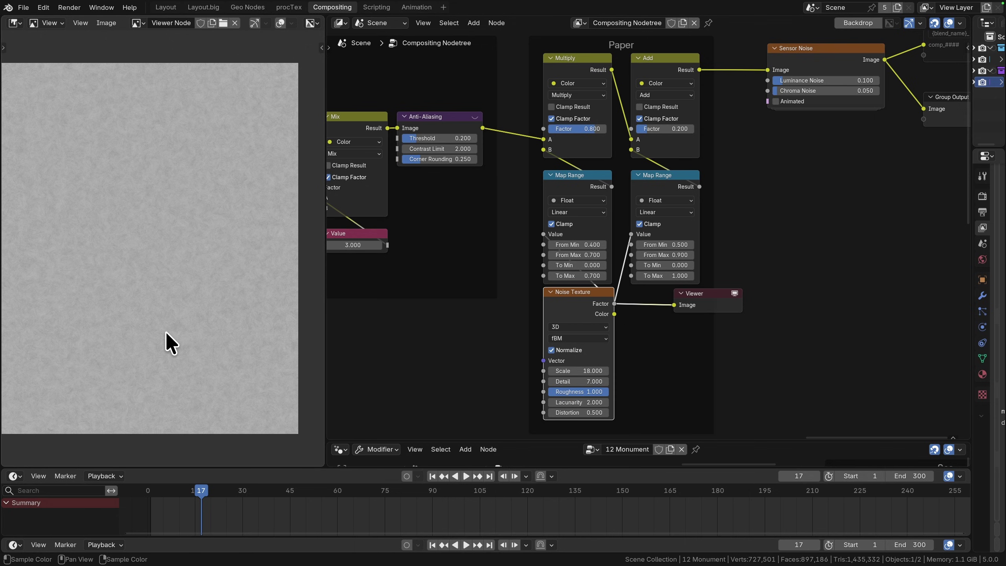
Preview the Map Range feeding the Paper frame's Multiply node and inspect its texture up close.
middle_click_drag(538, 251, 512, 313)
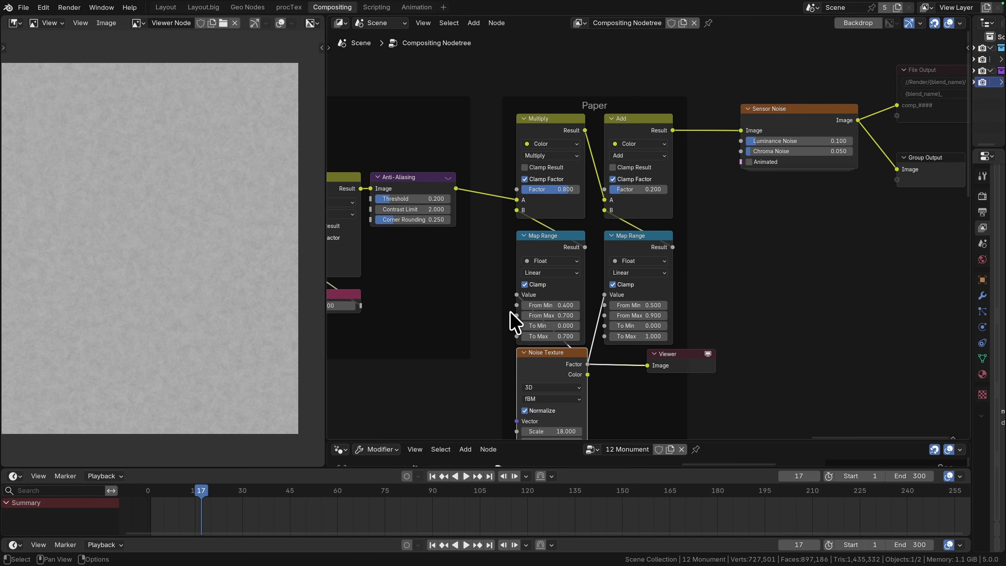
left_click(550, 121)
left_click(563, 242, "ctrl+shift")
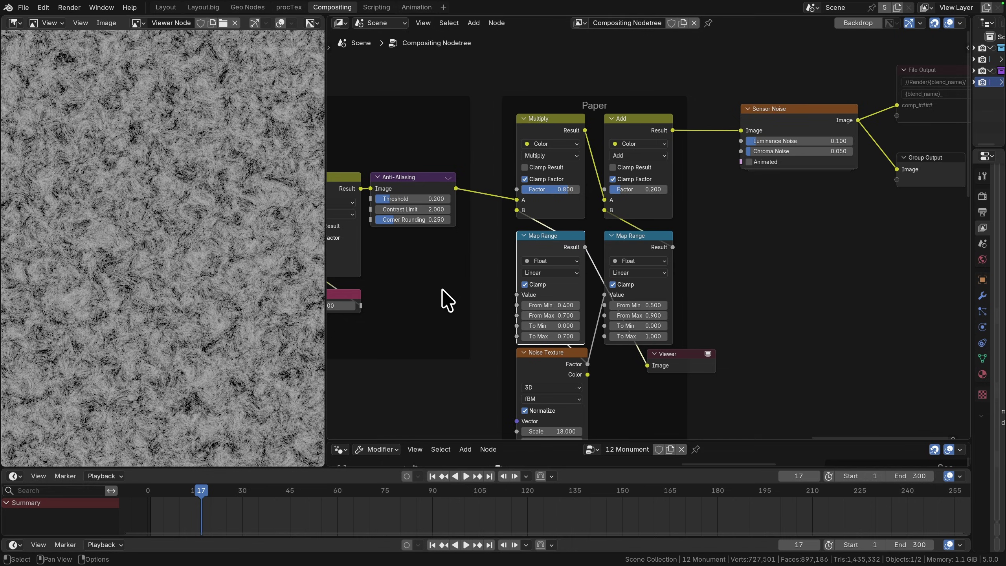
scroll(234, 326, "up", 3)
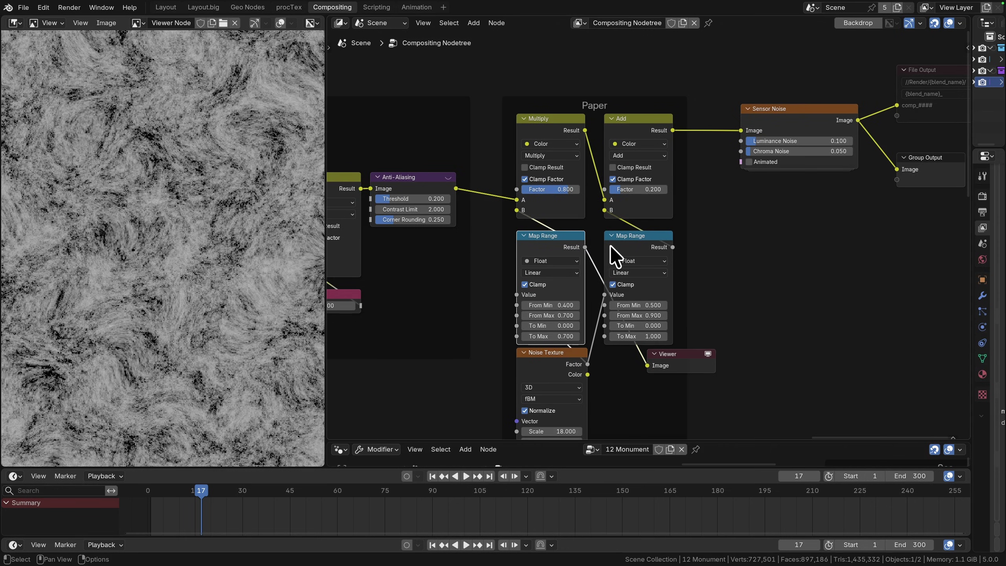
scroll(242, 270, "down", 3)
Preview the Map Range feeding the Paper frame's Add node and compare it with the one feeding Multiply.
left_click(650, 254, "ctrl+shift")
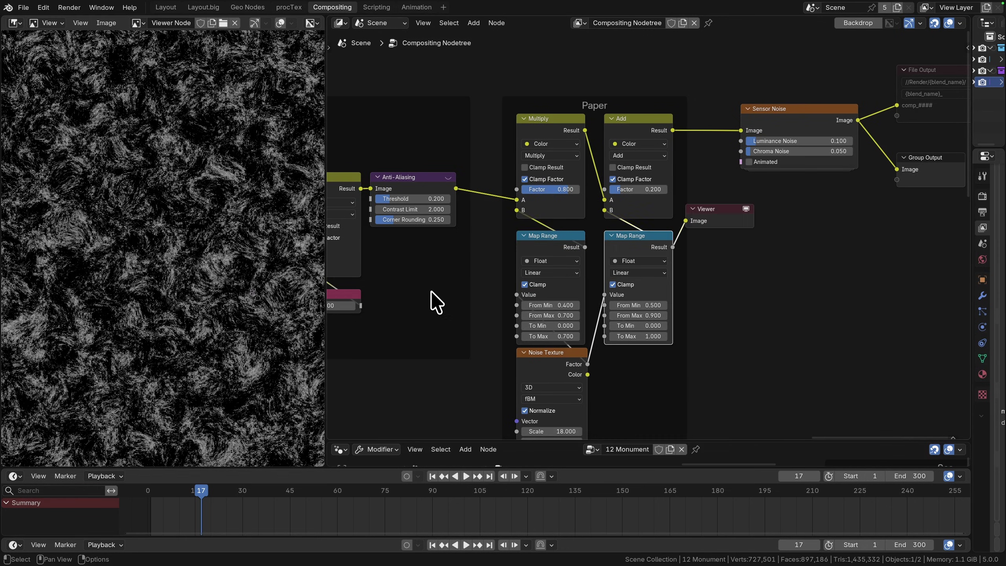
scroll(177, 248, "up", 3)
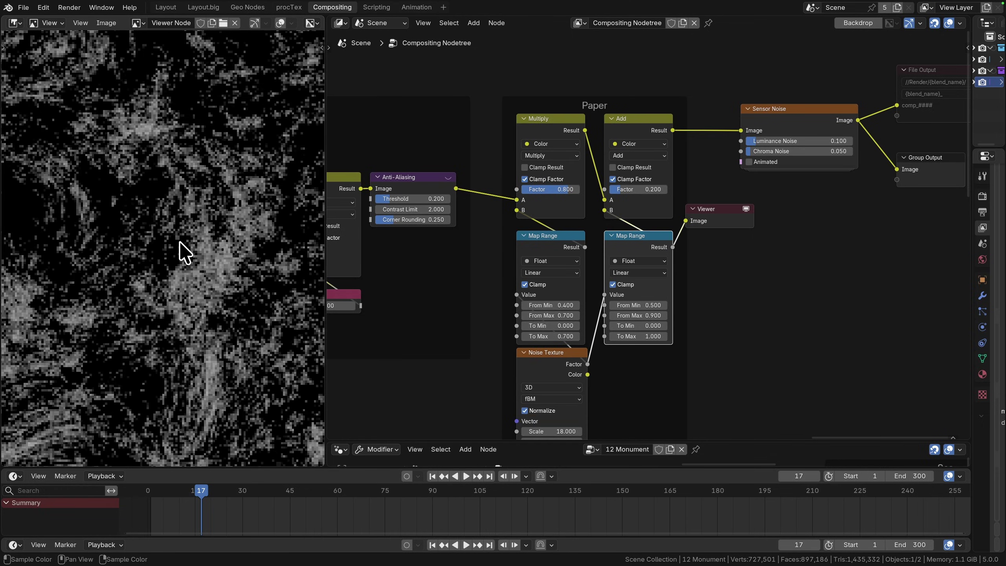
scroll(203, 270, "down", 5)
scroll(210, 268, "up", 2)
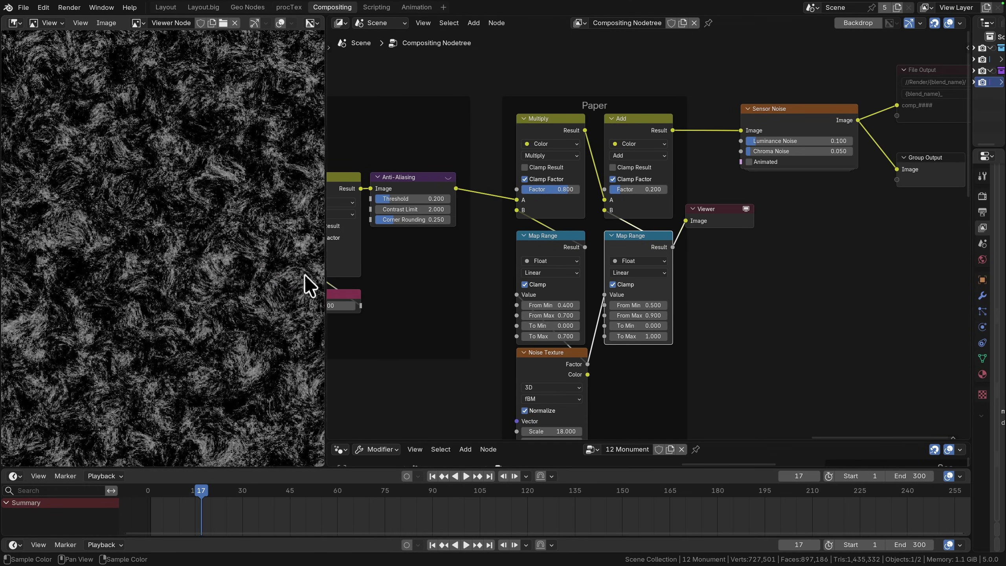
left_click(574, 251, "ctrl+shift")
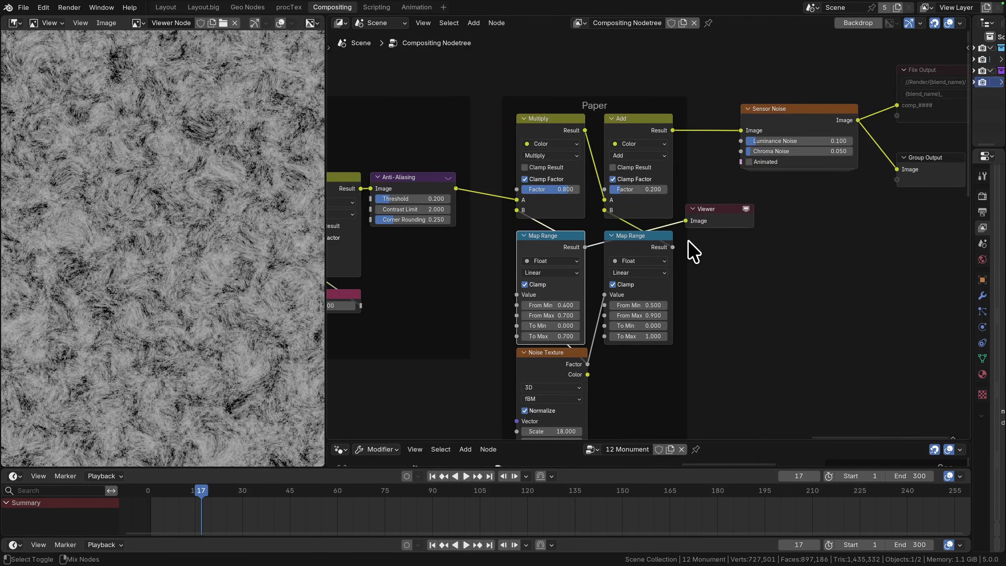
left_click(648, 244, "ctrl+shift")
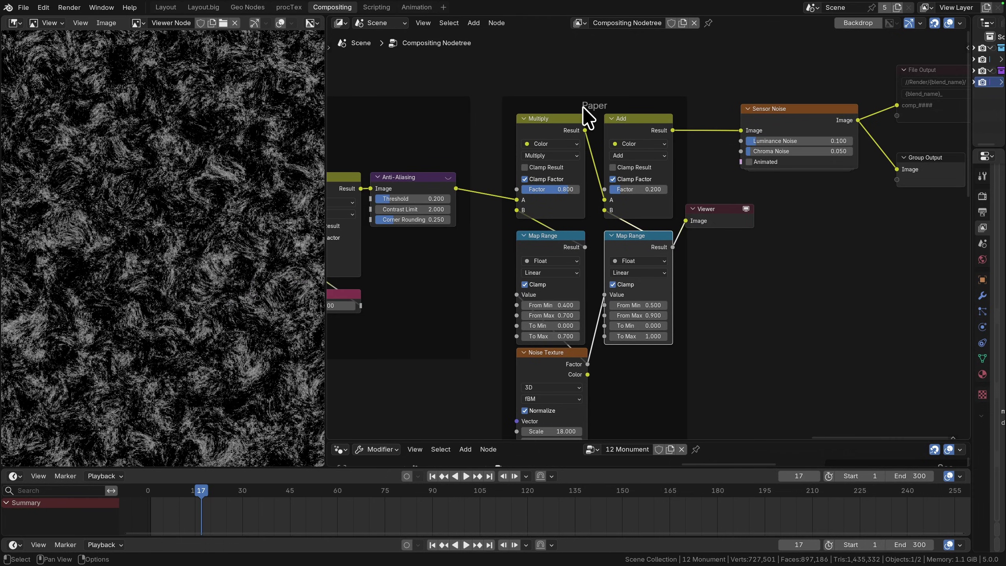
Move the Sensor Noise node slightly closer to the Paper frame, preview its final output and maximize the viewer image.
left_click(555, 129)
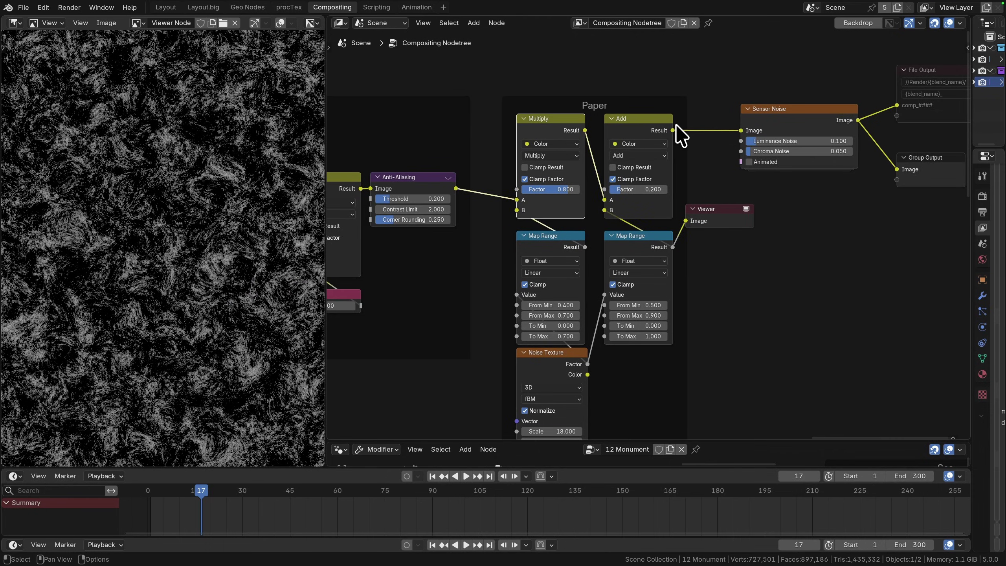
left_click(653, 122)
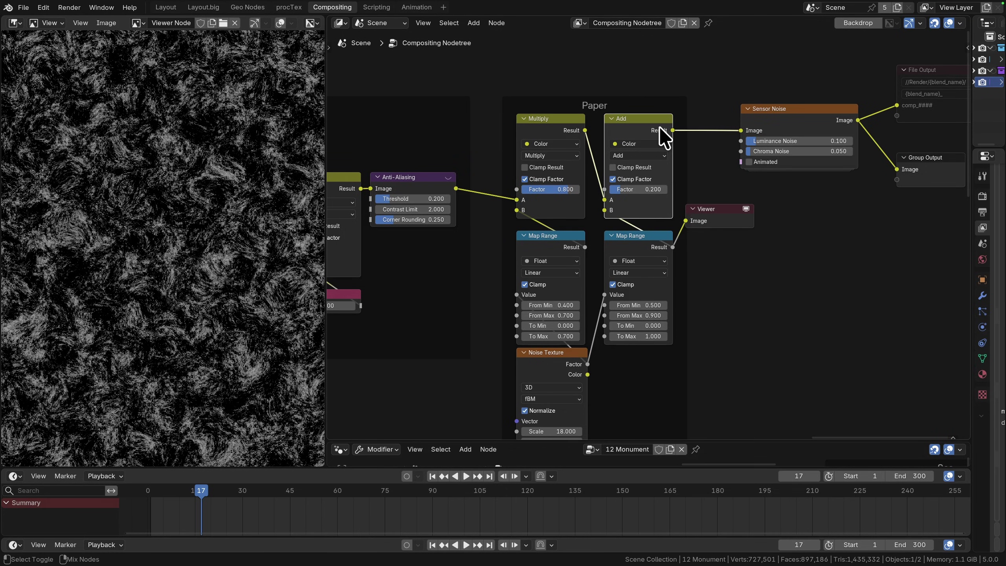
left_click_drag(774, 119, 754, 129)
left_click(818, 129, "ctrl+shift")
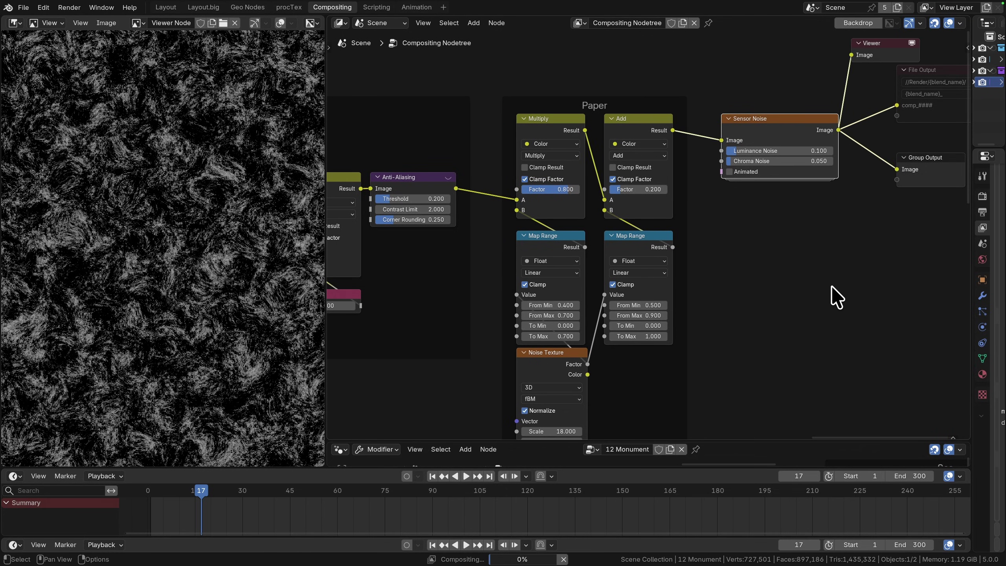
key("ctrl+space")
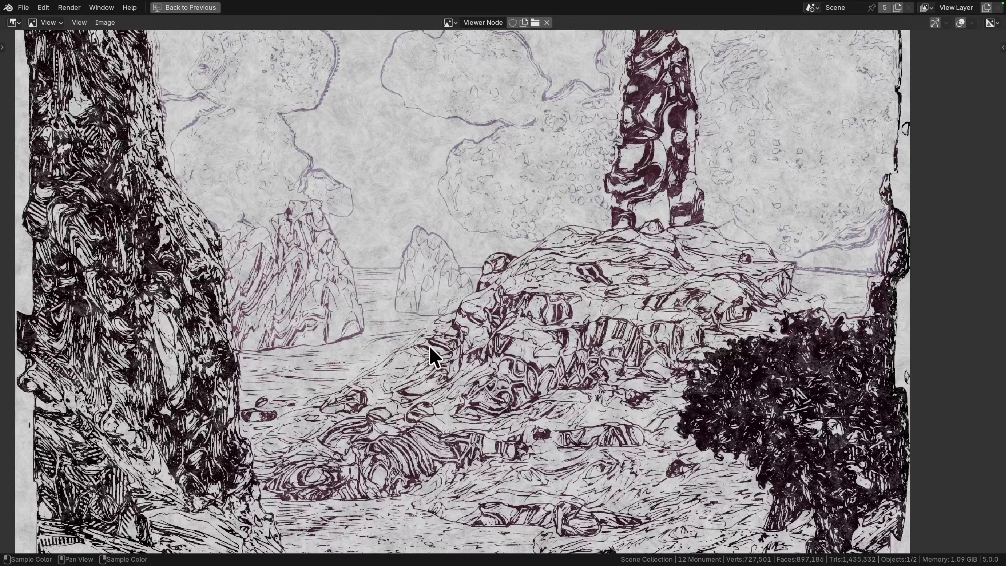
Inspect the ink lines and noise grain on the dark foreground cliff and adjacent water up close and from farther out.
scroll(314, 276, "up", 2)
scroll(314, 277, "up", 7)
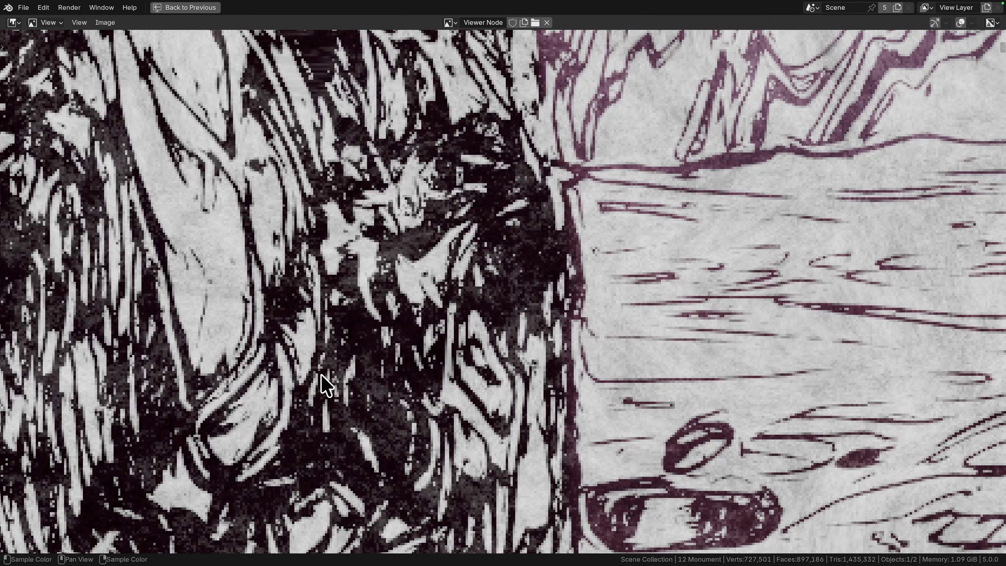
scroll(424, 384, "down", 4)
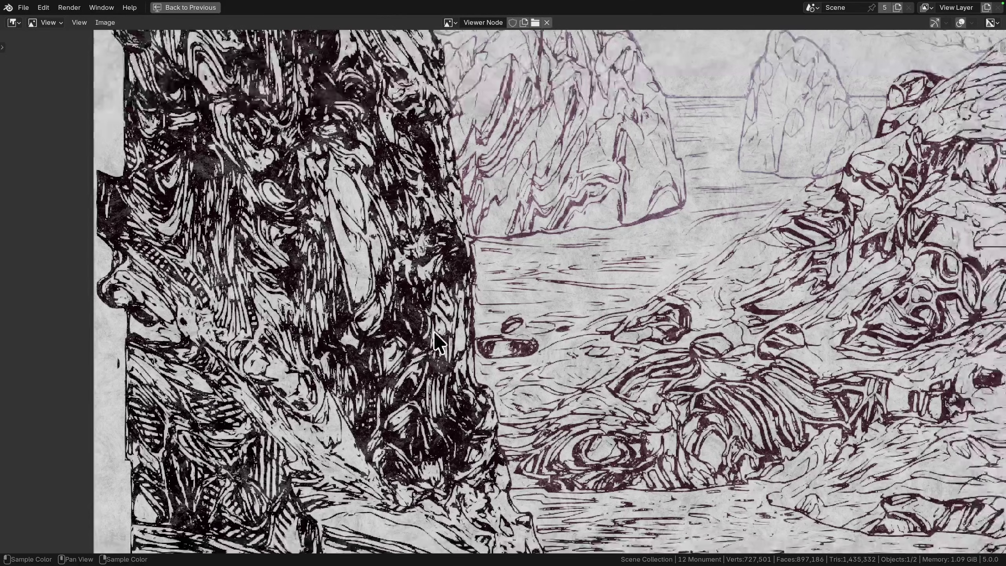
scroll(549, 308, "up", 1)
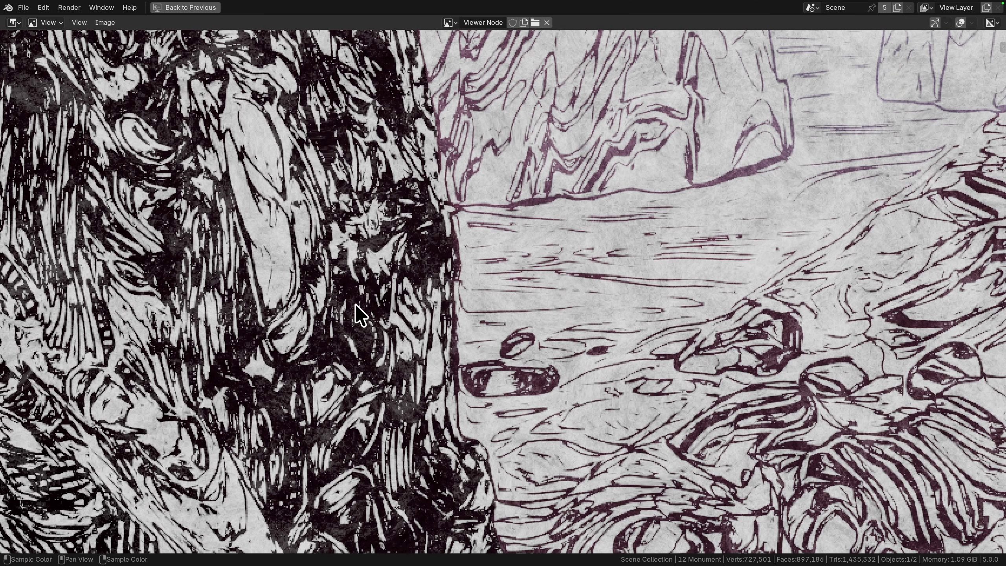
scroll(279, 375, "down", 4)
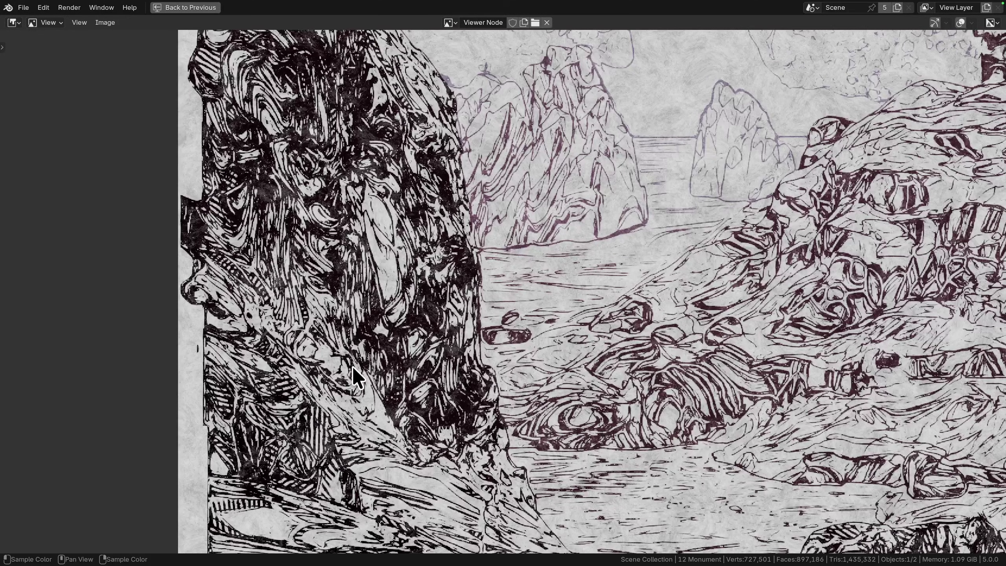
scroll(267, 313, "up", 6)
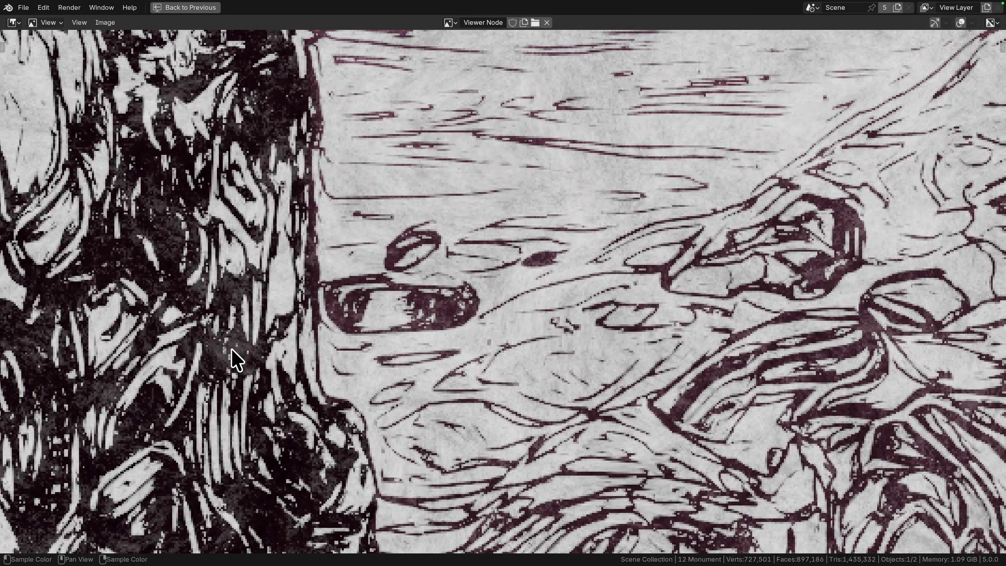
middle_click_drag(122, 325, 339, 341)
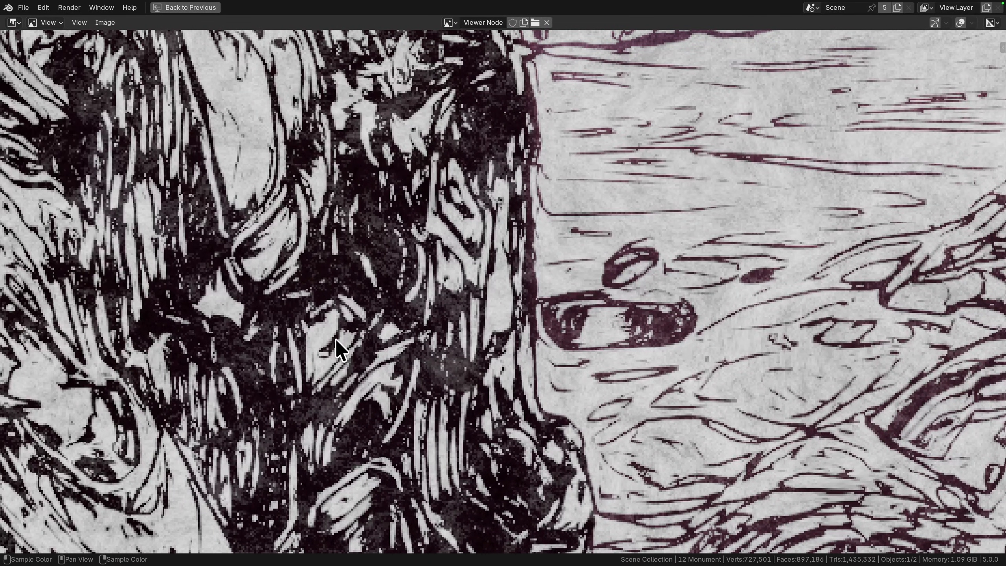
middle_click_drag(245, 325, 322, 363)
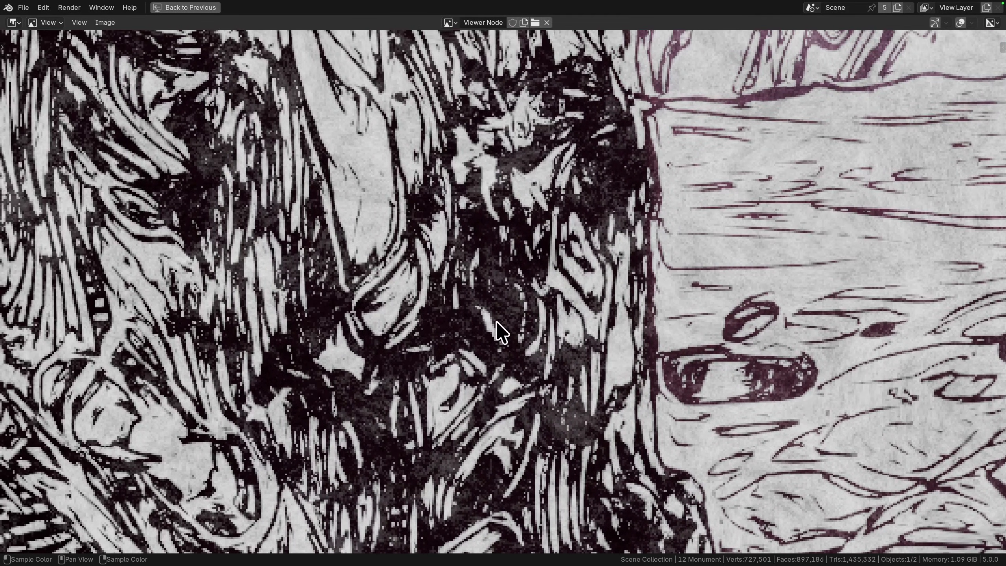
scroll(480, 330, "down", 1)
scroll(452, 329, "up", 1)
scroll(482, 283, "down", 1)
scroll(492, 289, "up", 1)
Examine the line work and texture on the dark tree, the foreground boulder and the rocky hill below the monument.
scroll(578, 377, "down", 4)
middle_click_drag(499, 311, 469, 320)
middle_click_drag(511, 356, 514, 360)
scroll(515, 357, "down", 4)
scroll(536, 344, "up", 10)
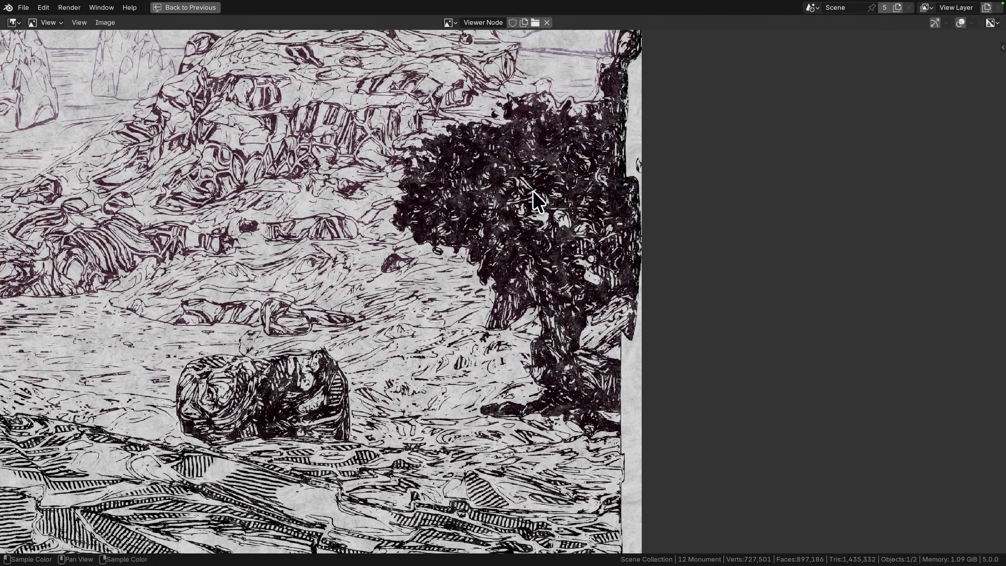
scroll(574, 410, "down", 5)
scroll(456, 396, "up", 1)
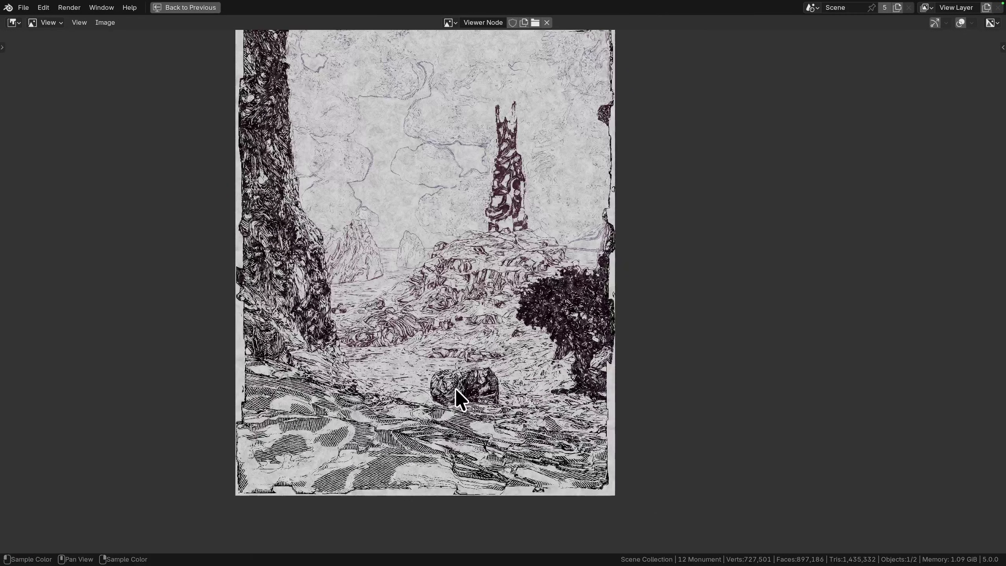
middle_click_drag(455, 388, 468, 401)
scroll(397, 411, "up", 3)
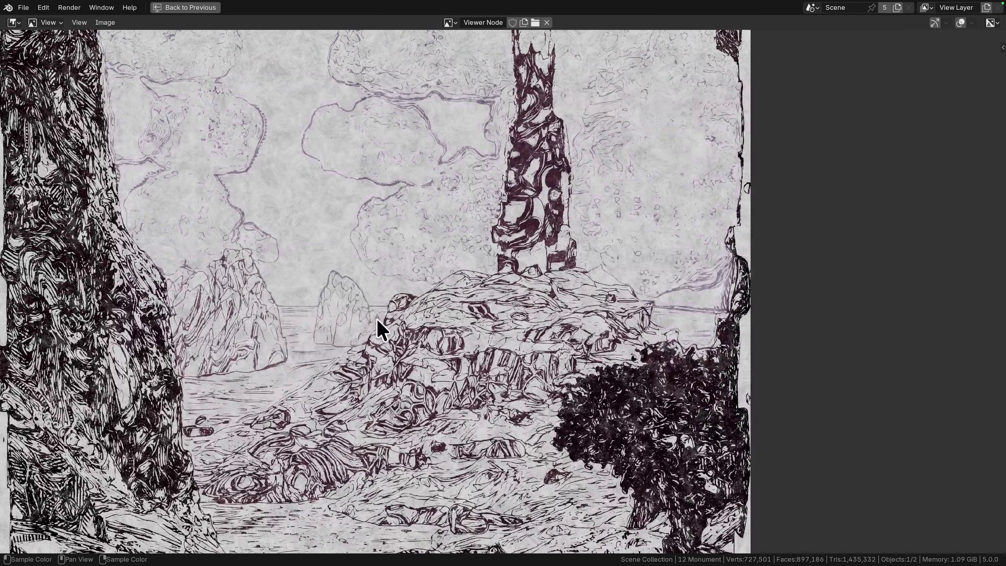
scroll(413, 359, "up", 2)
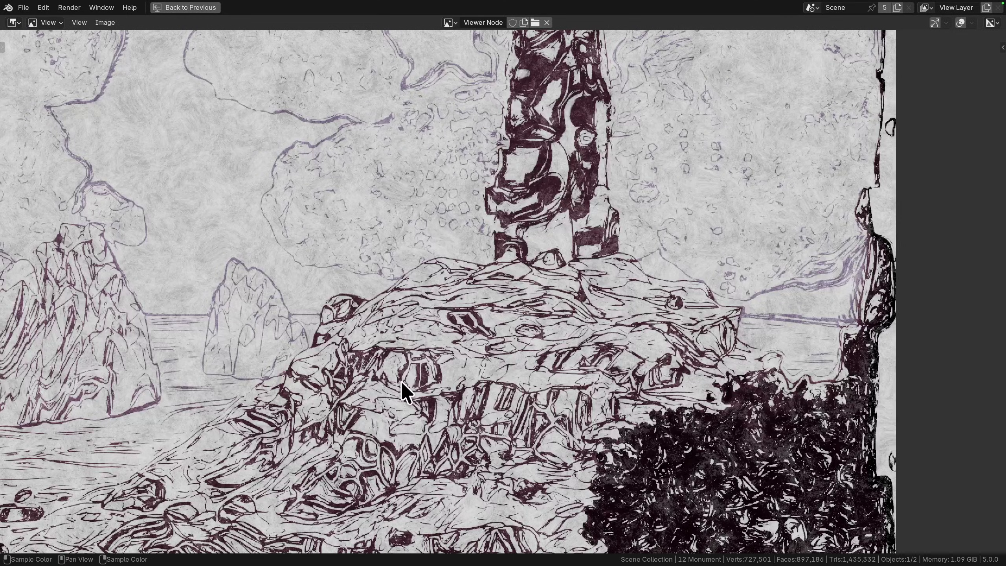
Fit the whole image in the viewer and review the full composition, from the cliff and hatched ground to the sky and monument.
key("Home")
scroll(192, 345, "up", 5)
scroll(111, 296, "down", 2)
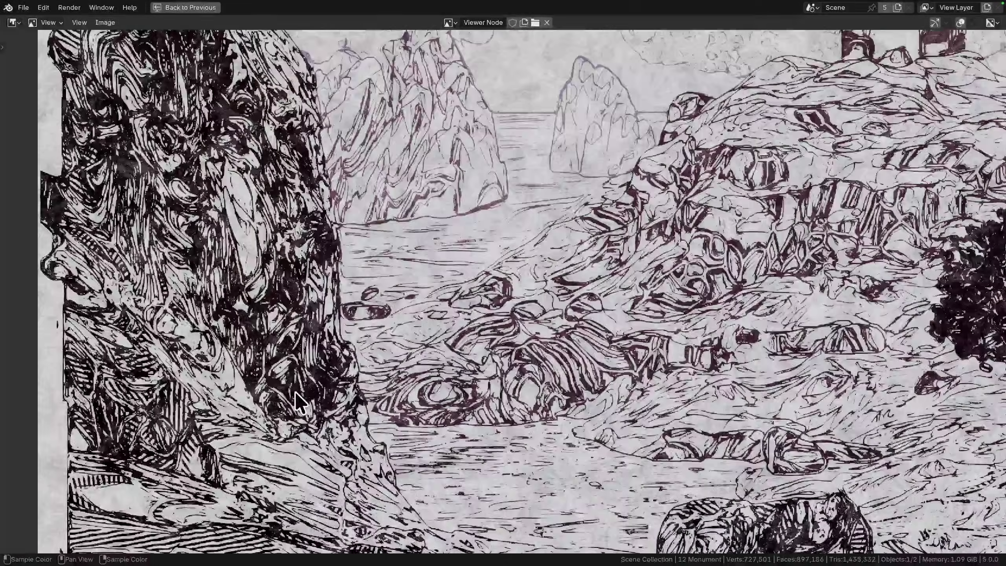
scroll(222, 329, "down", 2)
scroll(461, 338, "down", 1)
middle_click_drag(461, 337, 393, 357)
scroll(393, 358, "down", 1)
scroll(381, 280, "up", 1)
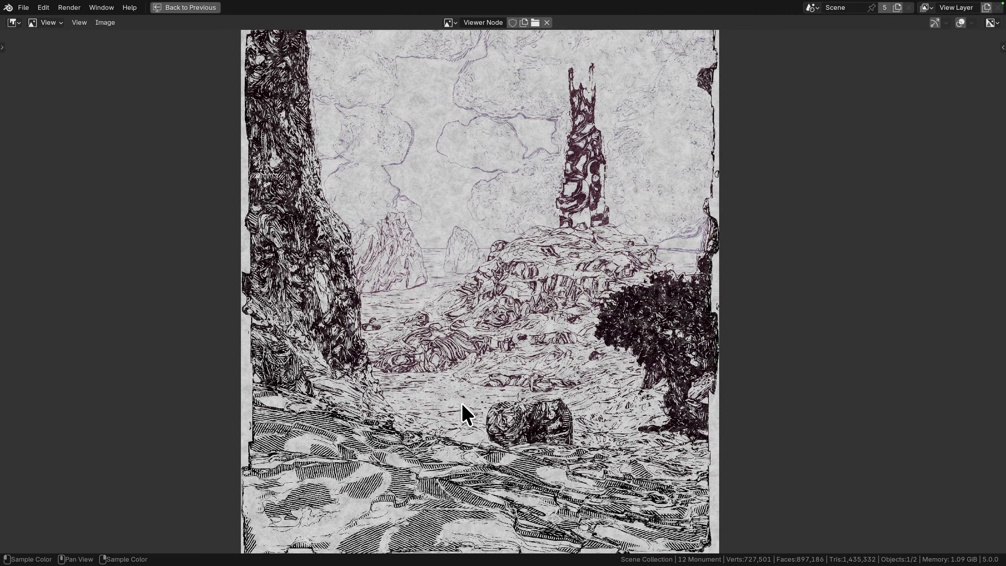
middle_click_drag(457, 330, 454, 333)
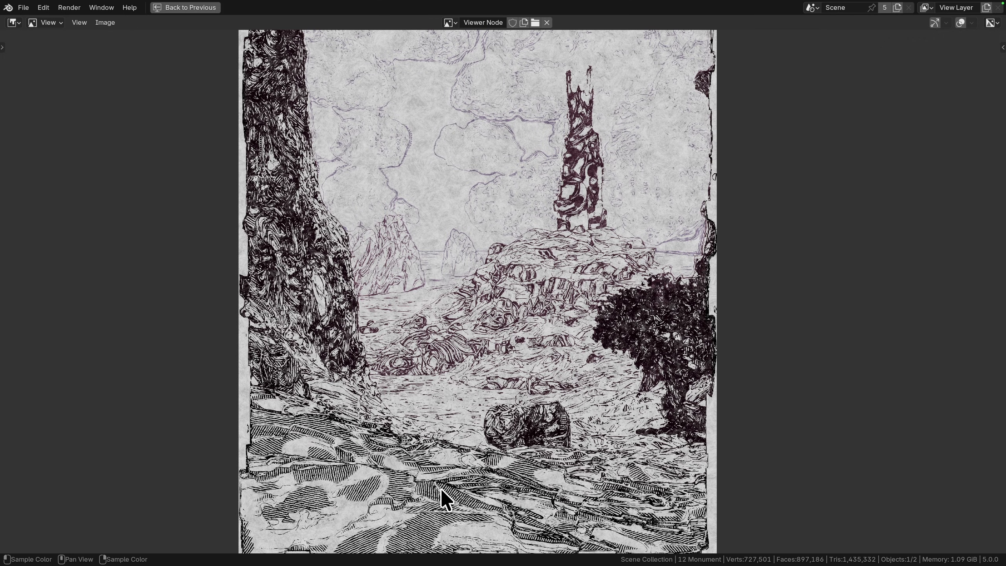
middle_click_drag(504, 227, 512, 275)
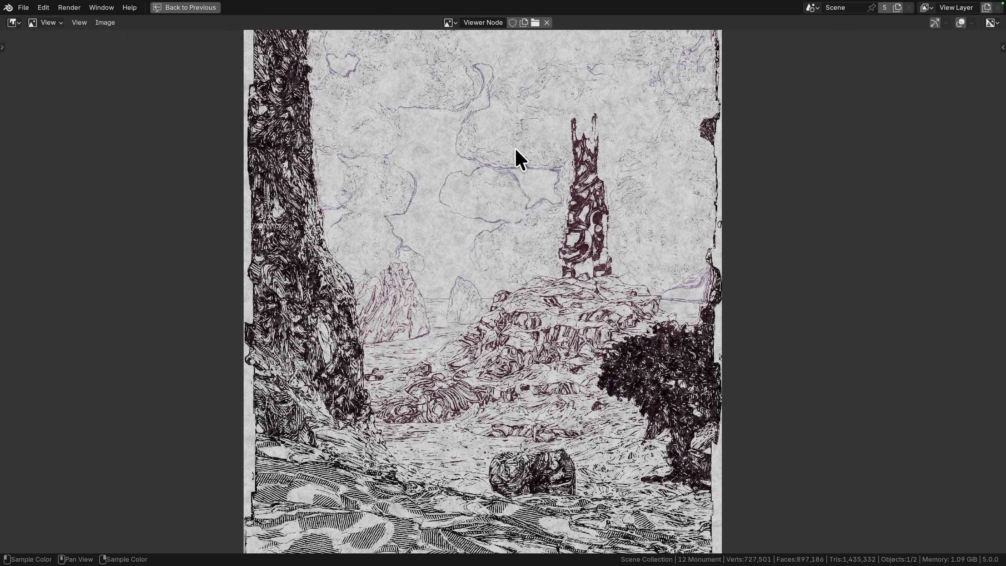
middle_click_drag(503, 205, 502, 230)
scroll(486, 196, "up", 2)
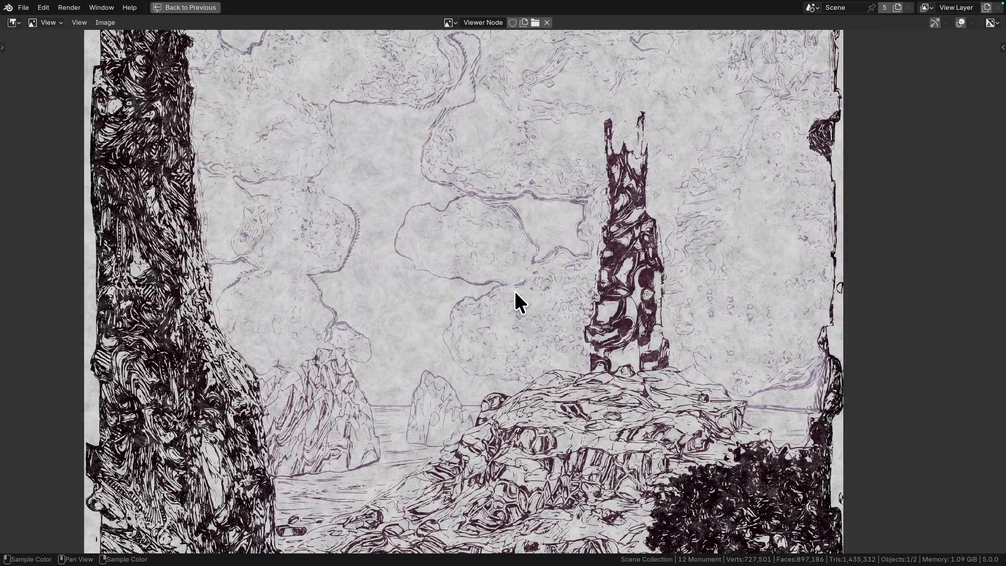